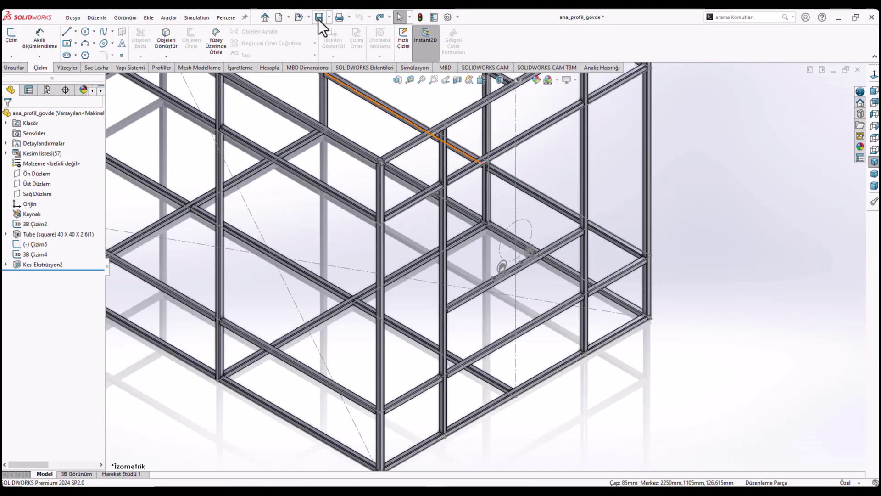
- Create a new Montaj (Assembly) document from the New SOLIDWORKS Document dialog
{"action": "left_click", "coordinate": [277, 20]}
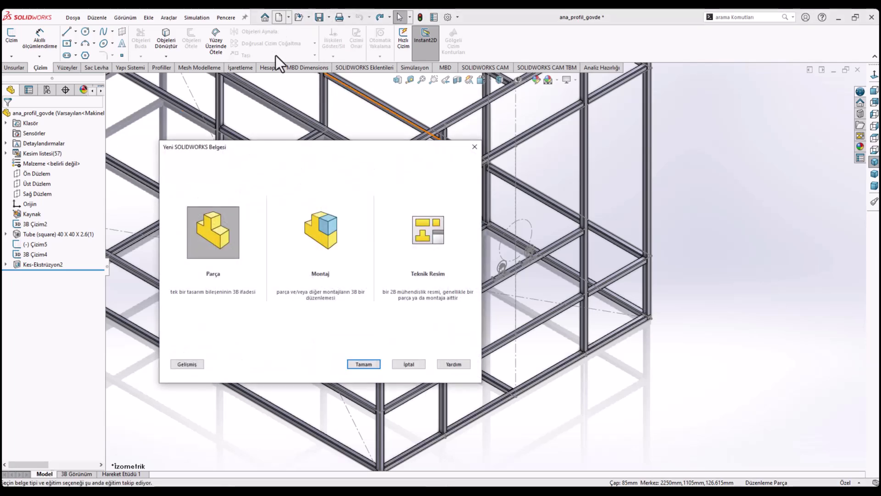
{"action": "left_click", "coordinate": [307, 240]}
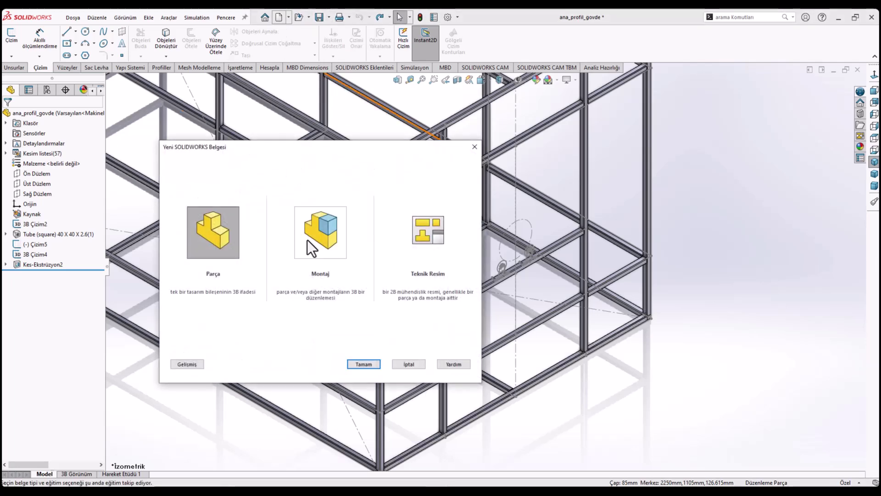
{"action": "left_click", "coordinate": [354, 364]}
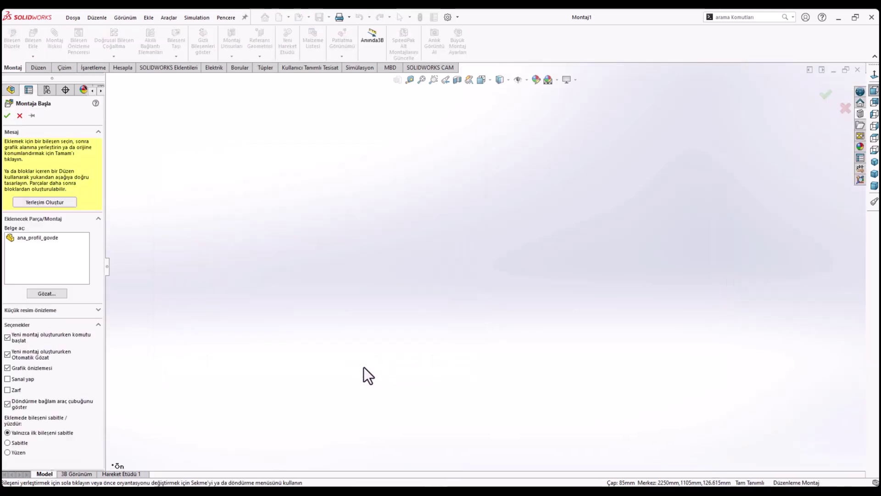
- Insert the ana_profil_govde tube frame as the first component and view it isometrically
{"action": "left_click", "coordinate": [21, 240]}
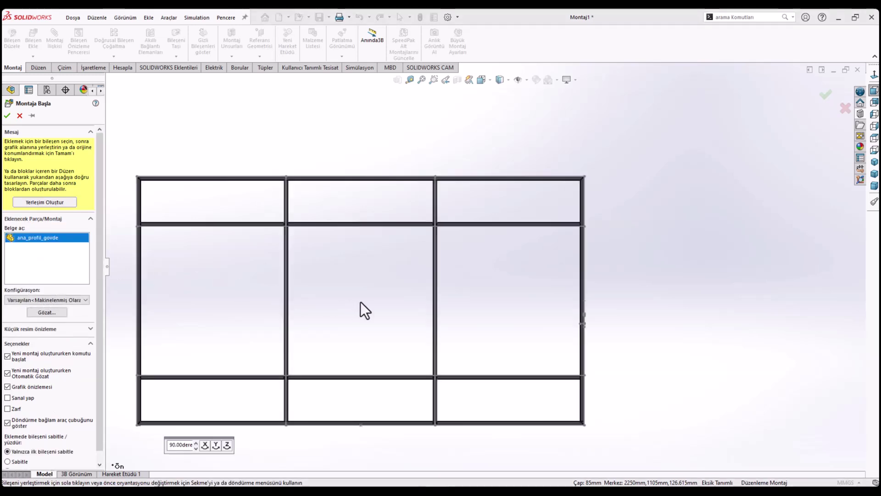
{"action": "left_click", "coordinate": [399, 306]}
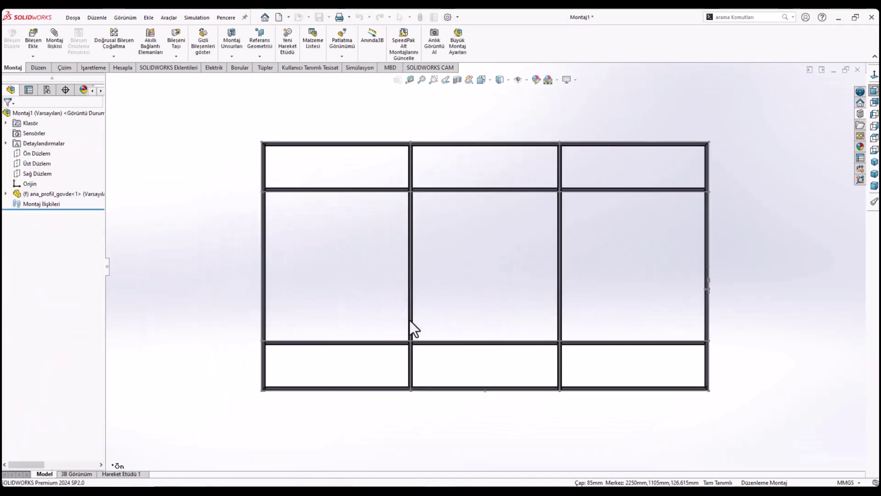
{"action": "left_click", "coordinate": [6, 194]}
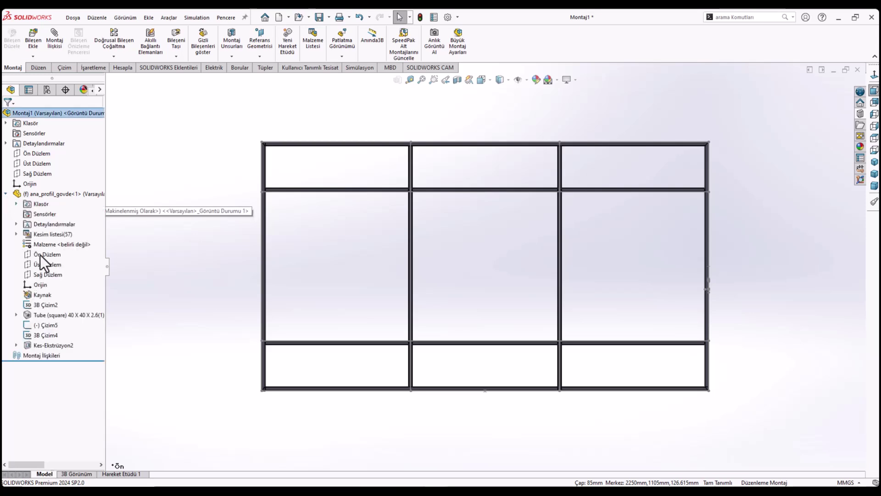
{"action": "right_click", "coordinate": [25, 196]}
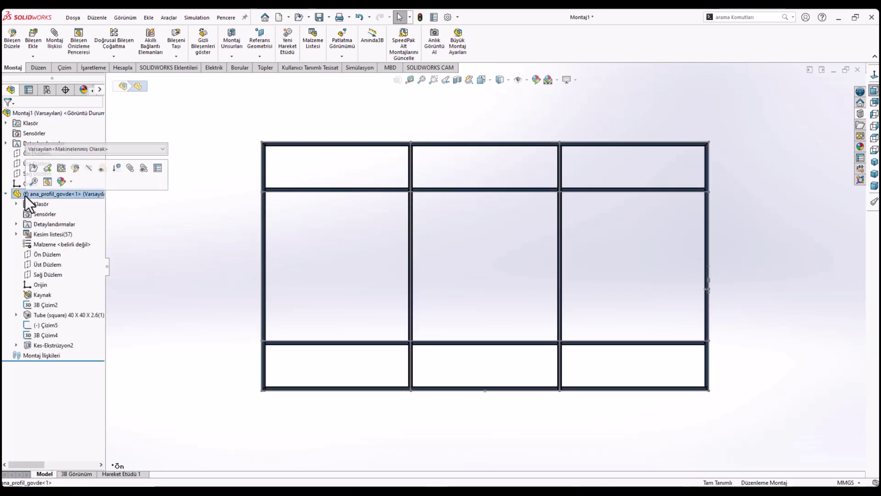
{"action": "left_click", "coordinate": [473, 290]}
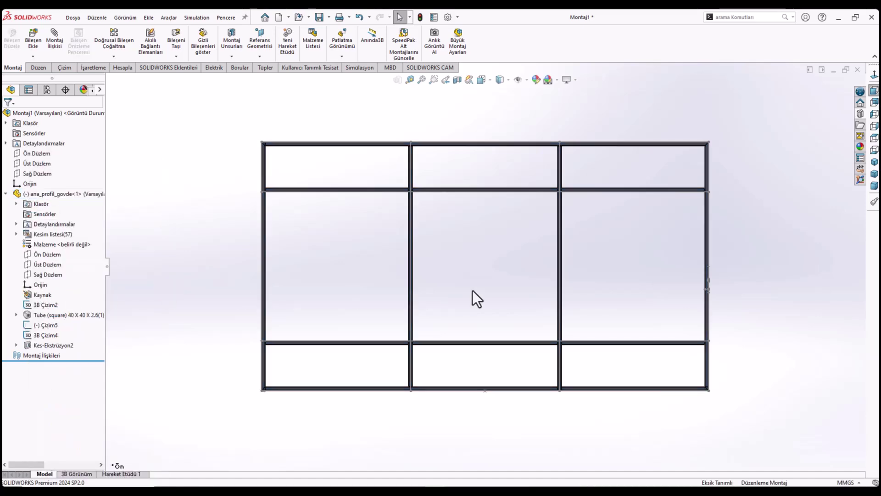
{"action": "left_click", "coordinate": [871, 160]}
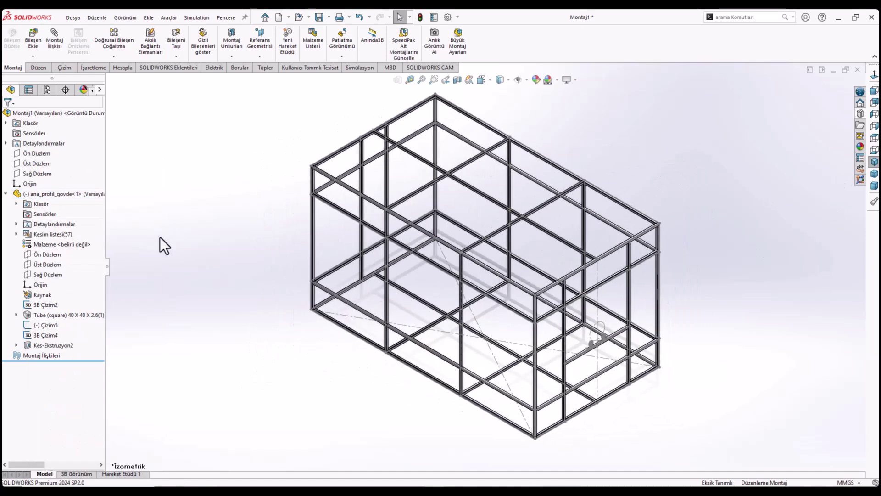
- Mate the frame's Sağ Düzlem coincident with the assembly's Sağ Düzlem
{"action": "left_click", "coordinate": [50, 275]}
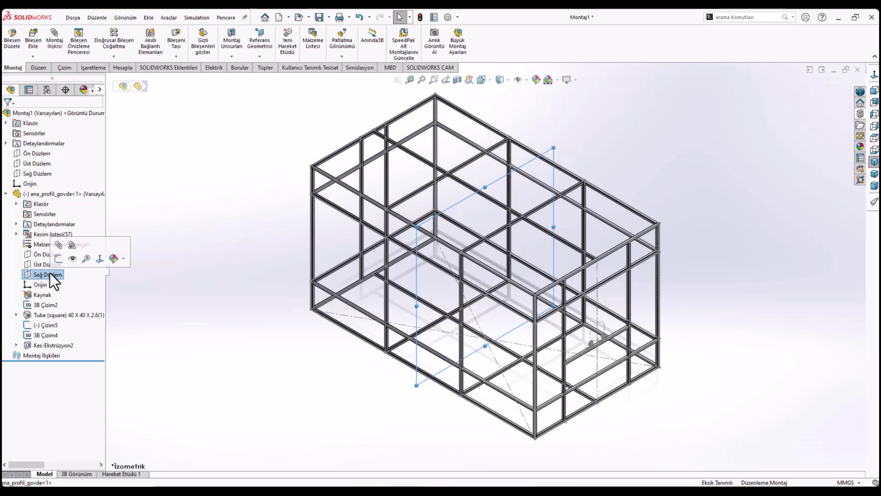
{"action": "left_click", "coordinate": [32, 174], "text": "ctrl"}
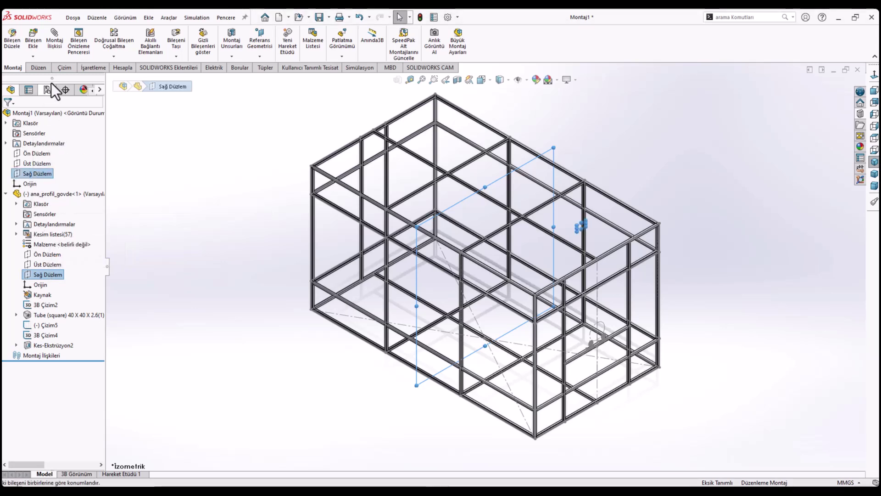
{"action": "left_click", "coordinate": [56, 44]}
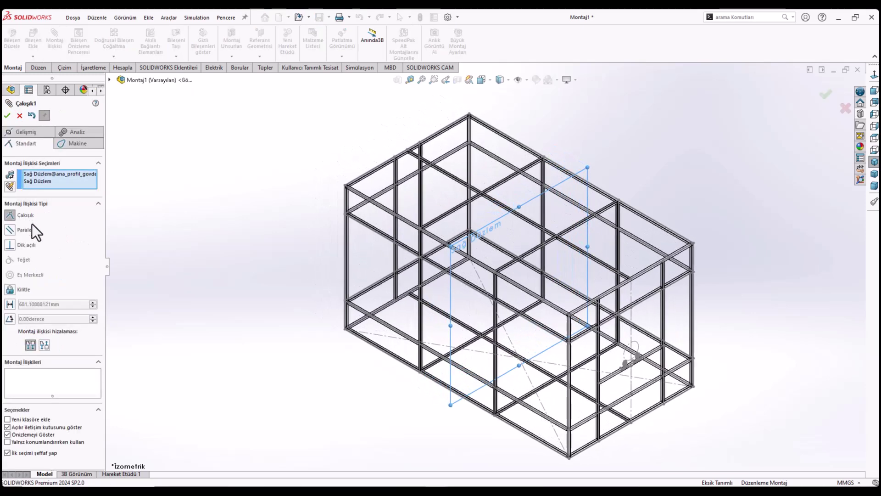
{"action": "left_click", "coordinate": [10, 115]}
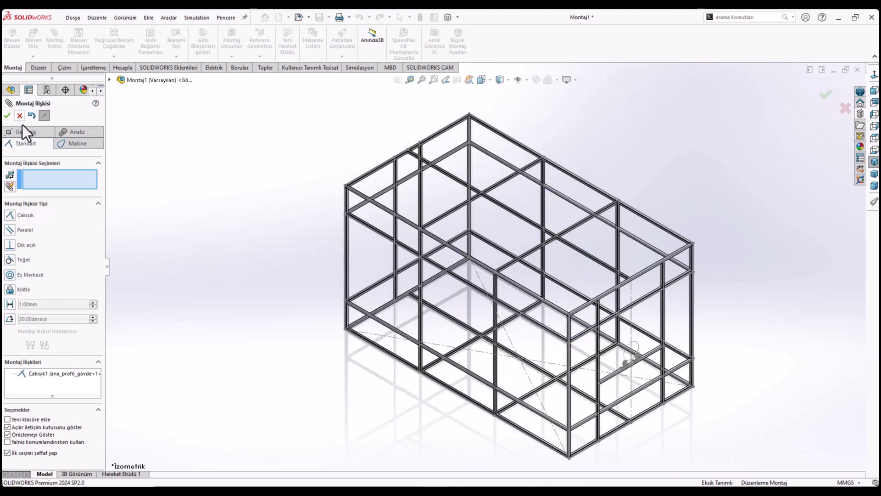
- Mate the assembly and frame Üst Düzlem planes coincident
{"action": "left_click", "coordinate": [109, 81]}
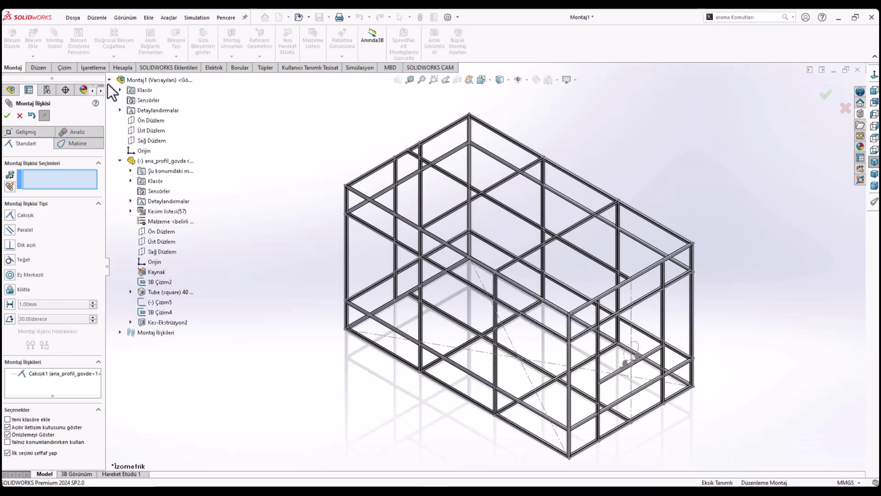
{"action": "left_click", "coordinate": [142, 131]}
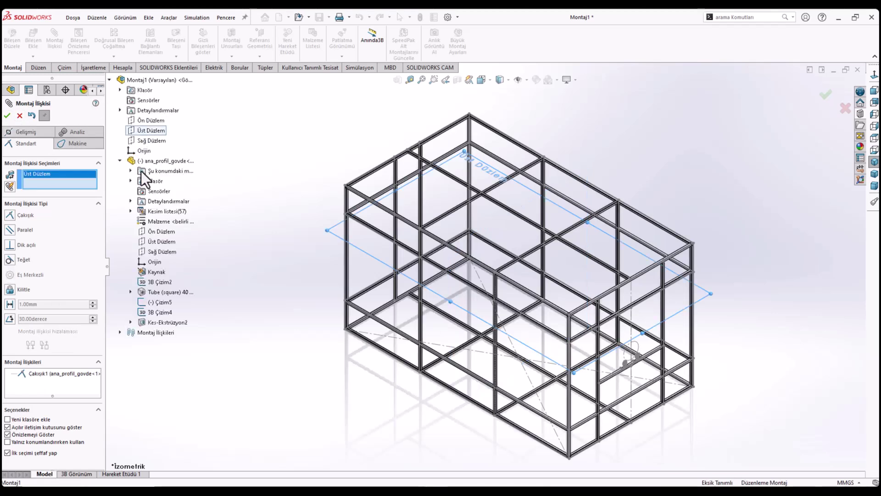
{"action": "left_click", "coordinate": [152, 242]}
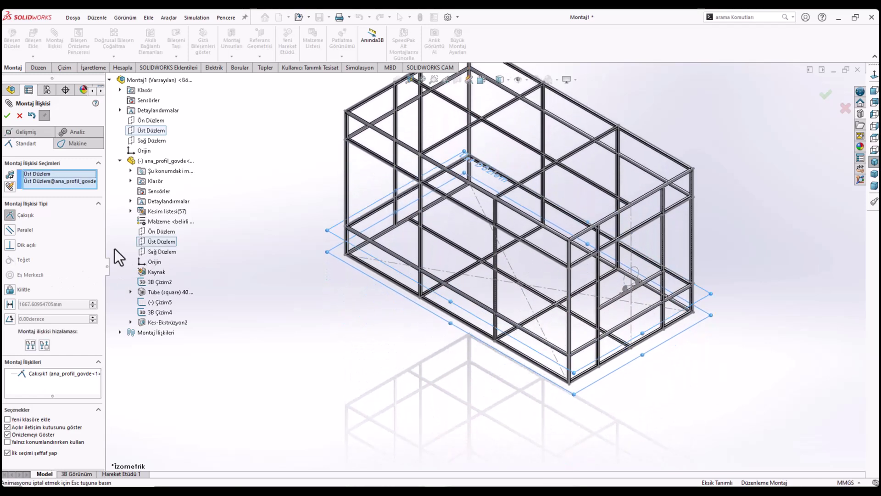
{"action": "left_click", "coordinate": [7, 116]}
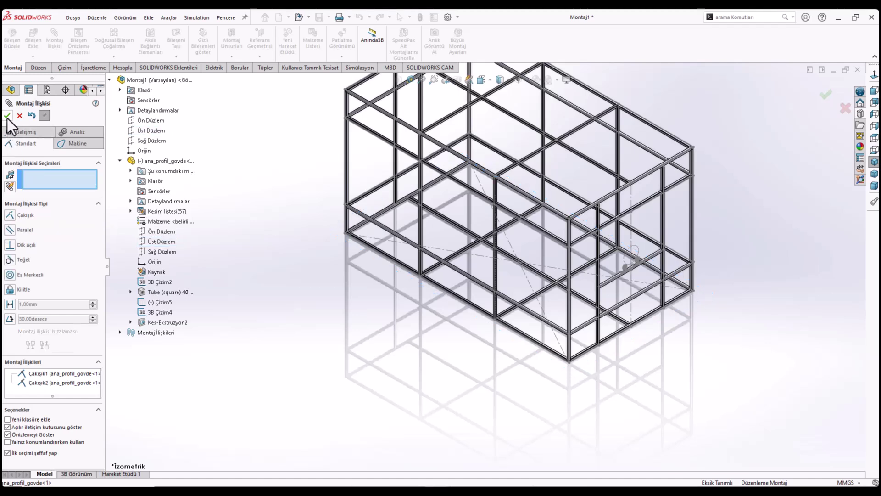
- Mate the assembly and frame Ön Düzlem planes coincident
{"action": "left_click", "coordinate": [151, 122]}
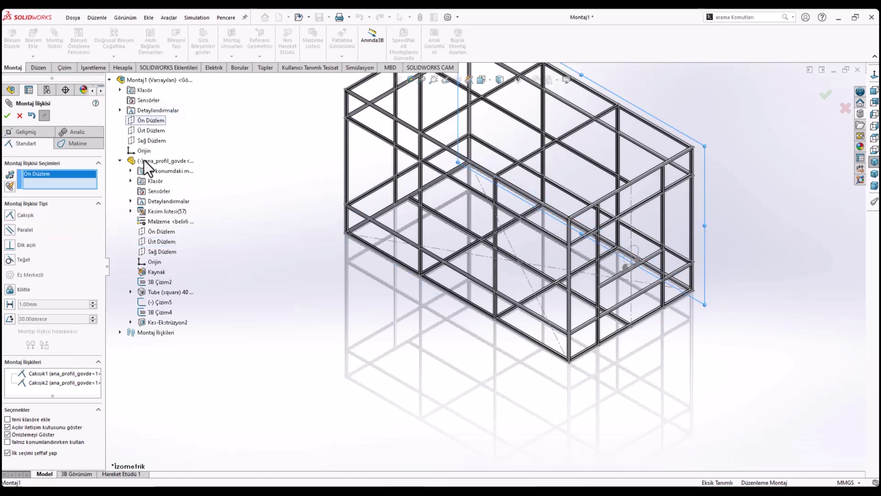
{"action": "left_click", "coordinate": [156, 232]}
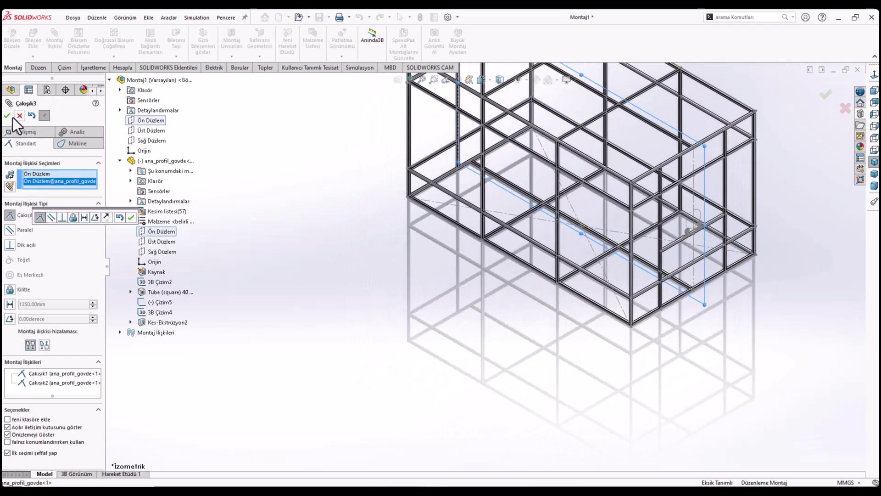
{"action": "left_click", "coordinate": [7, 116]}
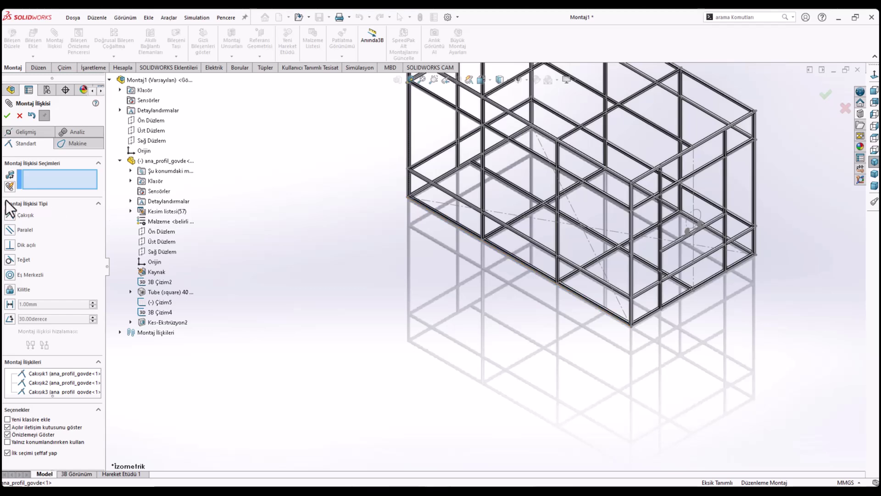
{"action": "left_click", "coordinate": [9, 116]}
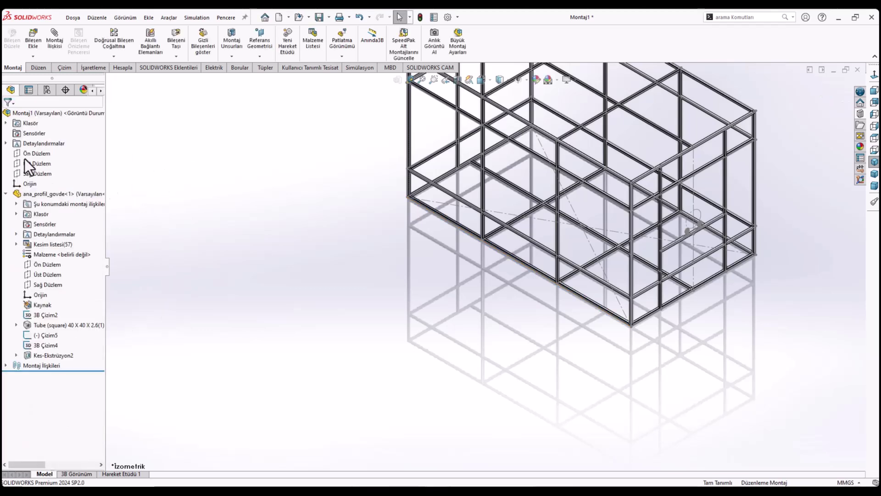
- Fix ana_profil_govde<1> with Sabitle and zoom to fit the whole frame
{"action": "right_click", "coordinate": [24, 193]}
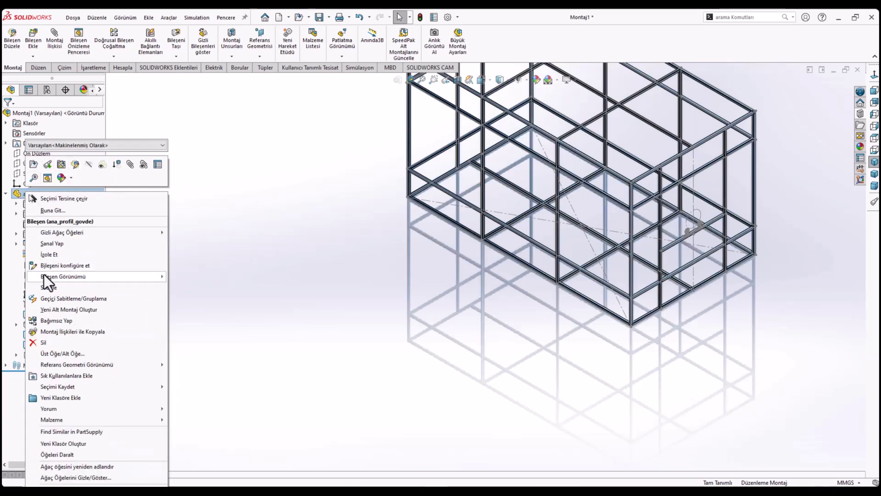
{"action": "left_click", "coordinate": [49, 287]}
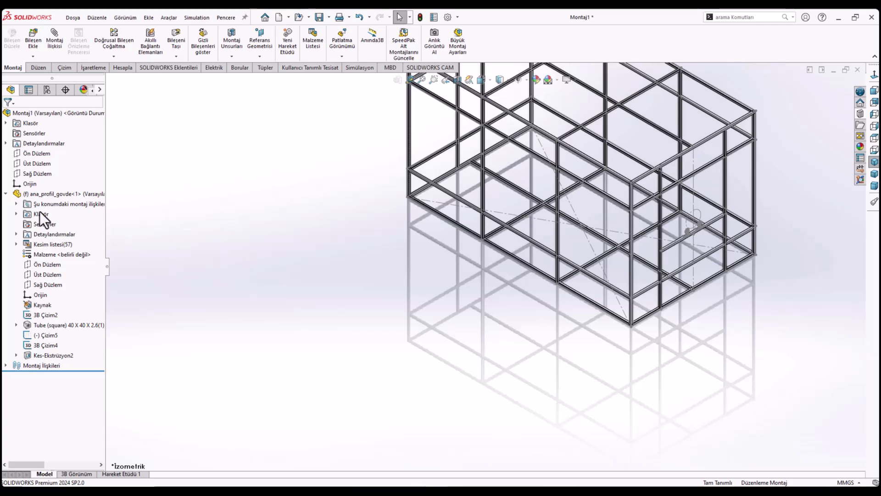
{"action": "left_click", "coordinate": [6, 193]}
{"action": "key", "text": "f"}
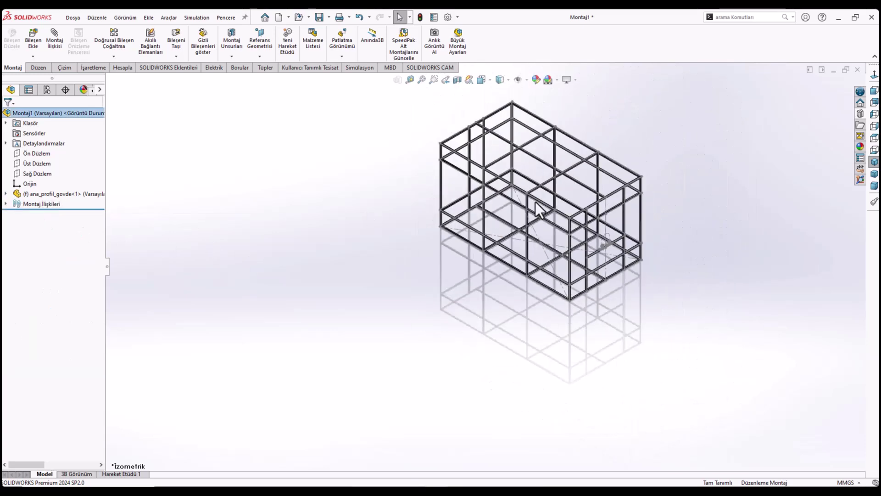
{"action": "scroll", "coordinate": [503, 327], "scroll_direction": "down", "scroll_amount": 2}
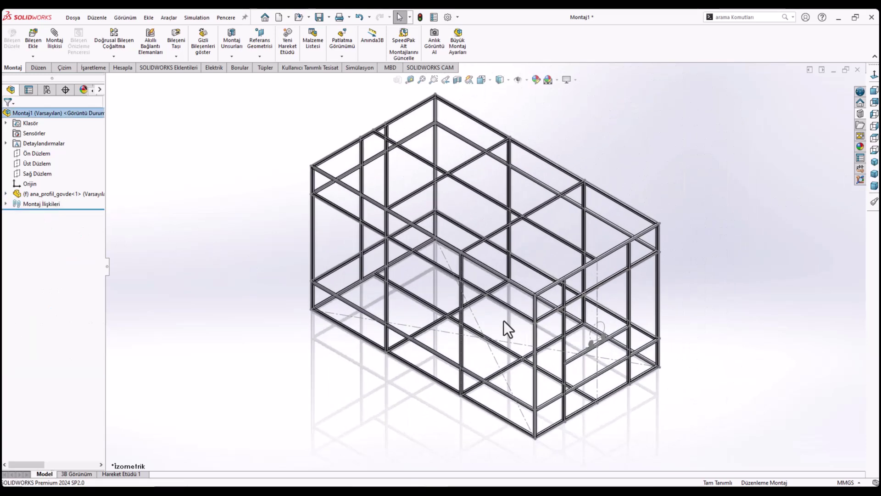
{"action": "scroll", "coordinate": [515, 355], "scroll_direction": "down", "scroll_amount": 2}
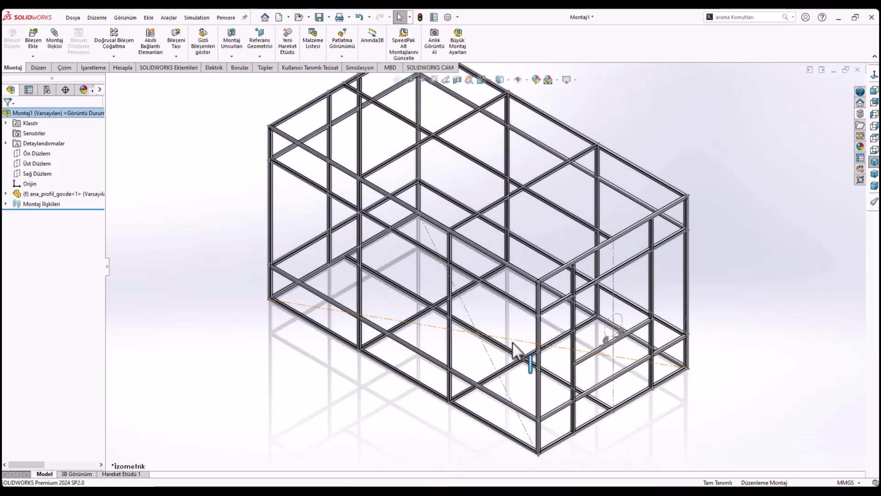
- Start inserting a component and browse the tekerlek folder for a caster file
{"action": "left_click", "coordinate": [35, 51]}
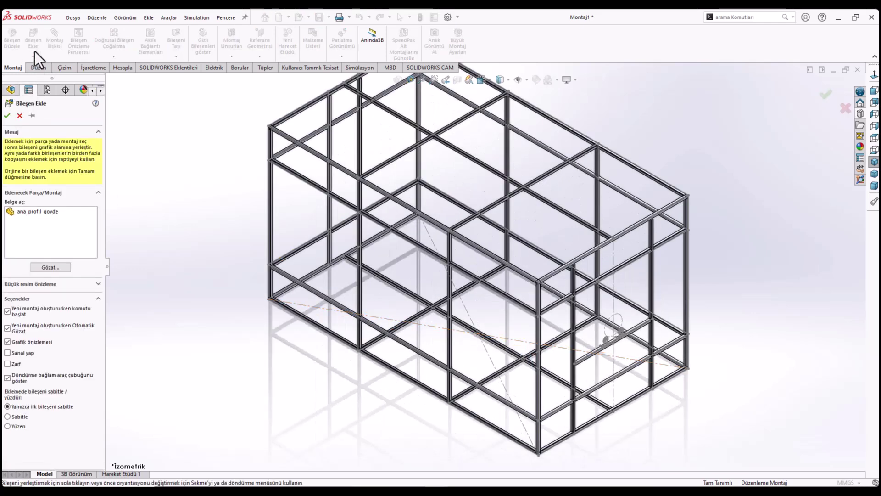
{"action": "left_click", "coordinate": [49, 269]}
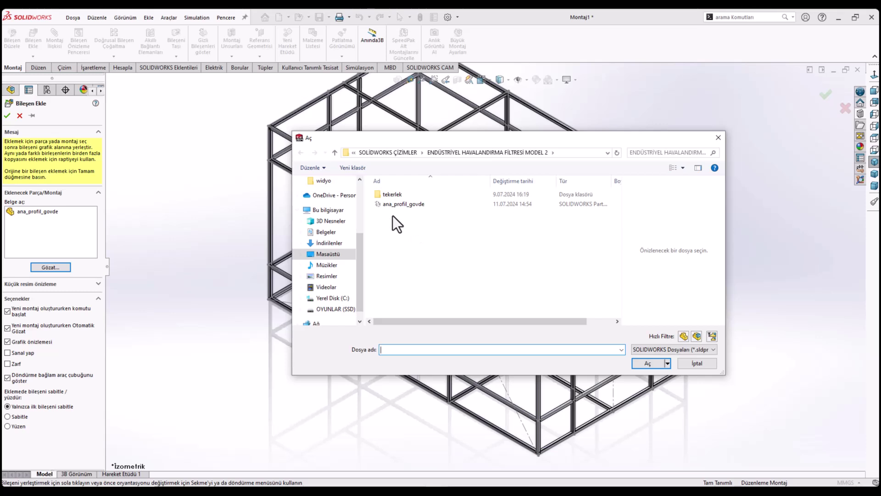
{"action": "double_click", "coordinate": [386, 193]}
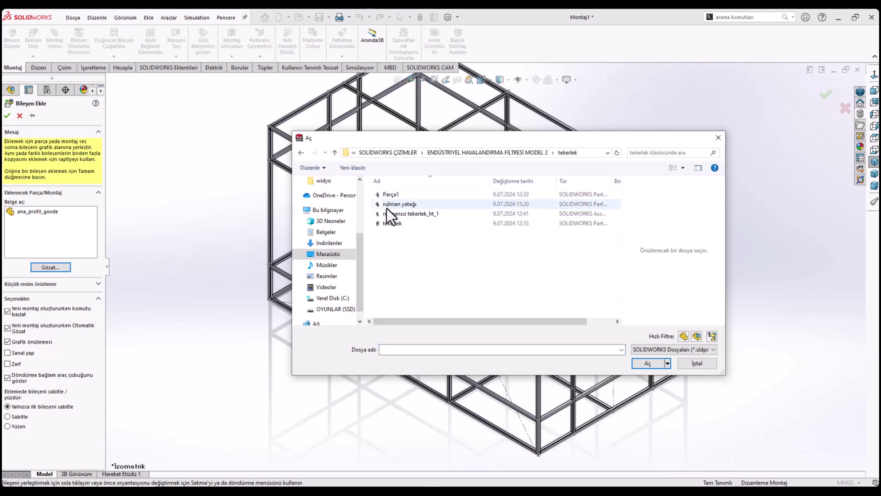
{"action": "left_click", "coordinate": [387, 214]}
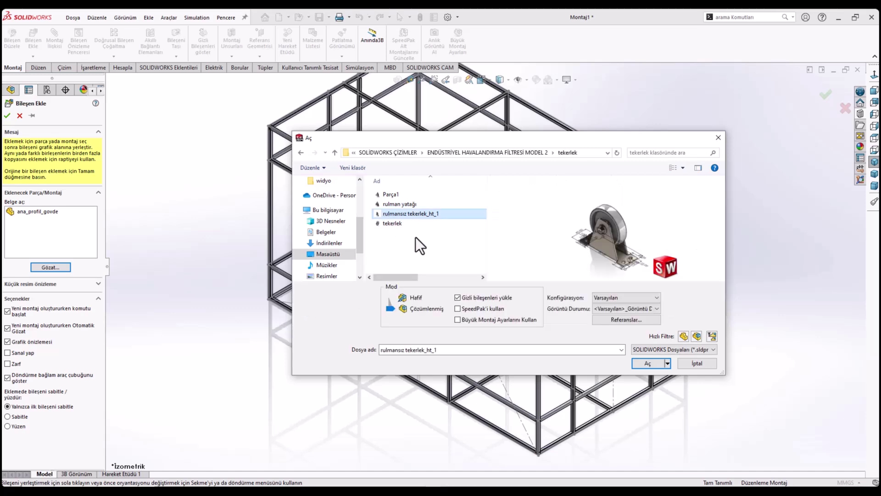
- Open rulmanli_tekerlek_full_Montaj4 from the RULMANLI TEKERLEK folder under SOLIDWORKS ÇİZİMLER
{"action": "left_click", "coordinate": [335, 154]}
{"action": "left_click", "coordinate": [334, 154]}
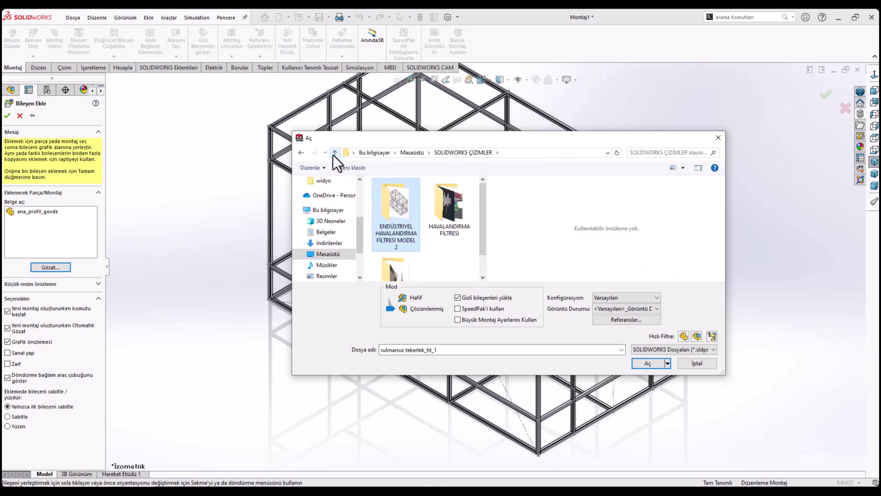
{"action": "scroll", "coordinate": [403, 226], "scroll_direction": "down", "scroll_amount": 1}
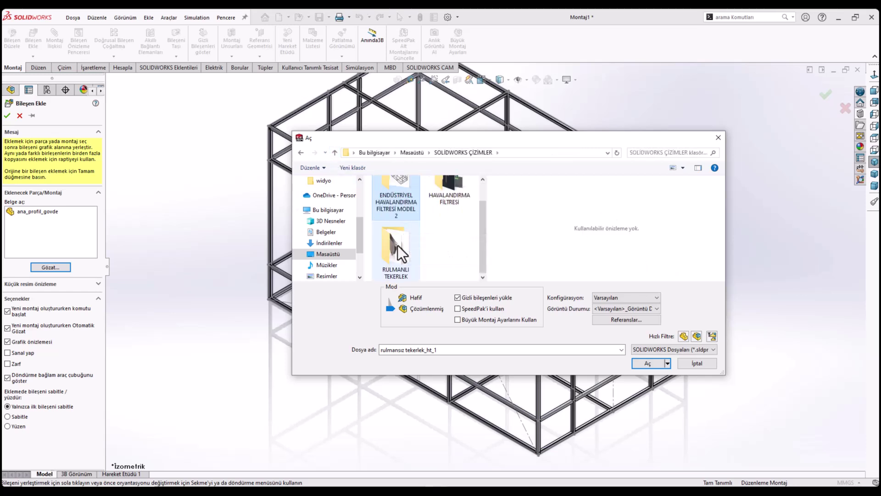
{"action": "mouse_move", "coordinate": [396, 251]}
{"action": "double_click", "coordinate": [401, 245]}
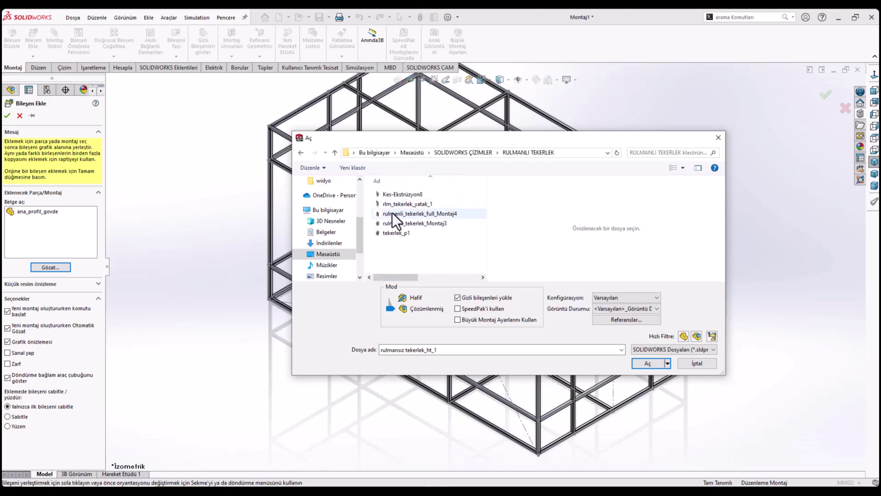
{"action": "left_click", "coordinate": [402, 215]}
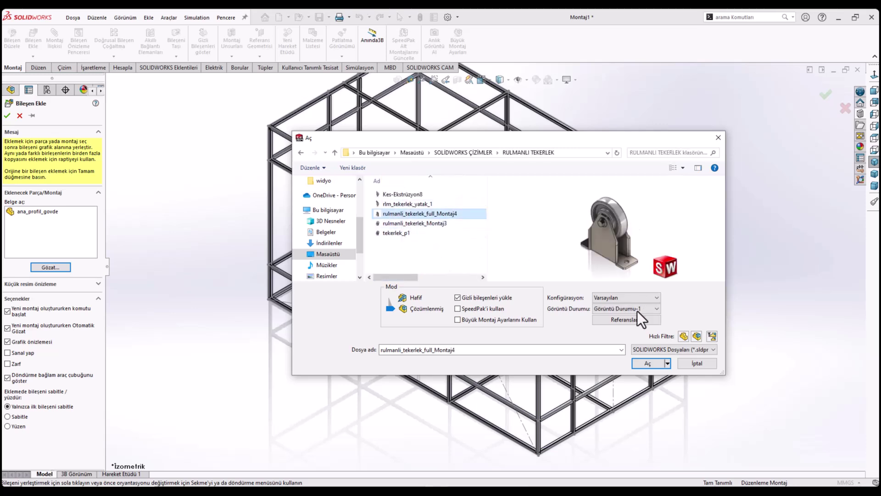
{"action": "left_click", "coordinate": [648, 363]}
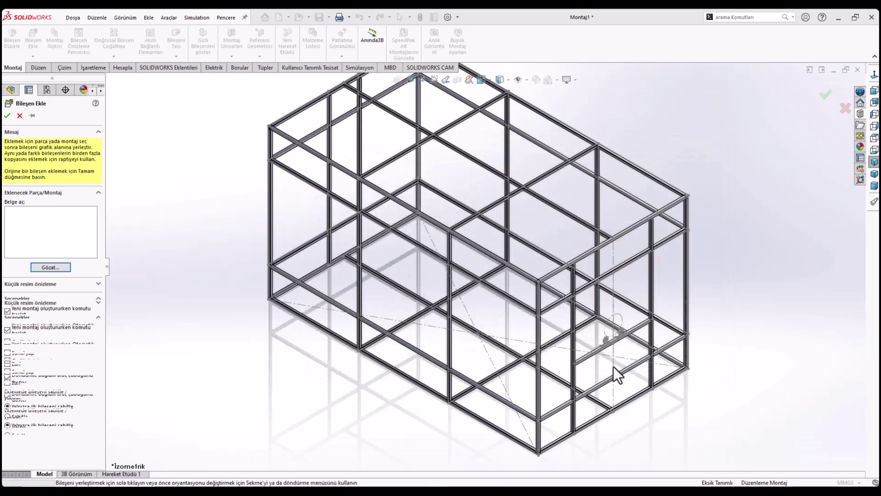
- Rotate the caster preview and place it at the frame beam, dismissing the rebuild prompt
{"action": "scroll", "coordinate": [613, 363], "scroll_direction": "down", "scroll_amount": 2}
{"action": "scroll", "coordinate": [611, 358], "scroll_direction": "down", "scroll_amount": 2}
{"action": "scroll", "coordinate": [610, 367], "scroll_direction": "down", "scroll_amount": 3}
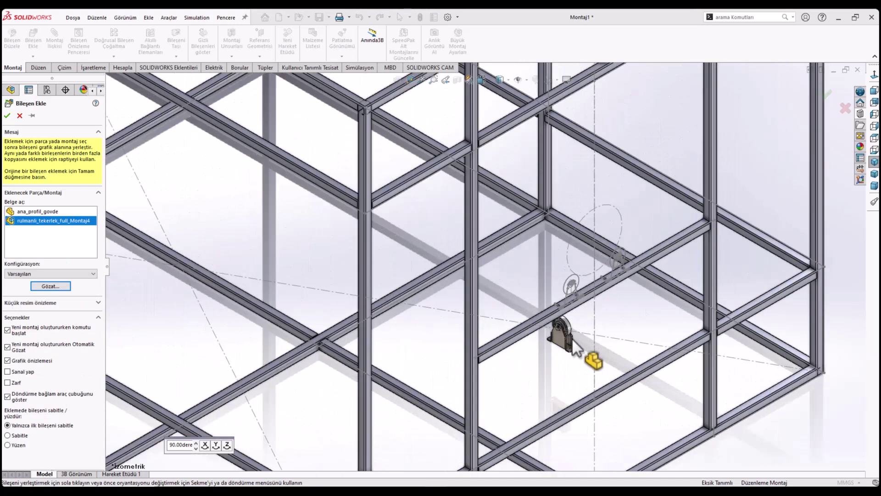
{"action": "scroll", "coordinate": [616, 385], "scroll_direction": "down", "scroll_amount": 3}
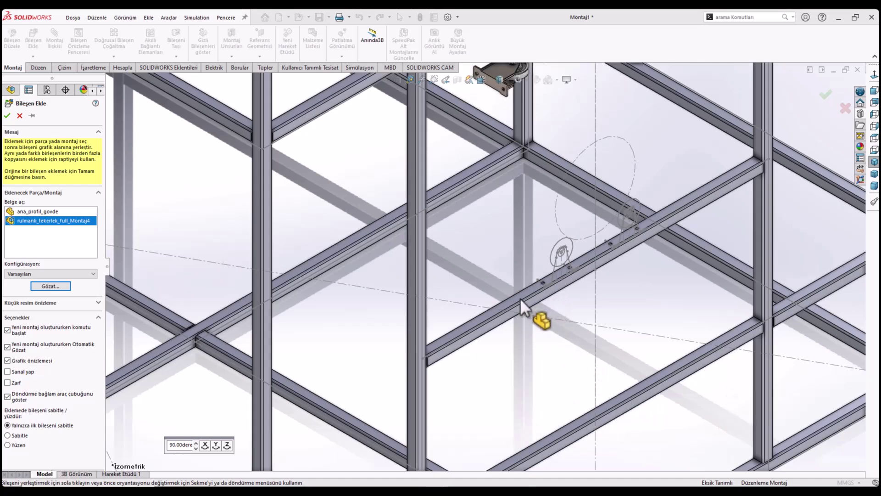
{"action": "scroll", "coordinate": [551, 290], "scroll_direction": "down", "scroll_amount": 2}
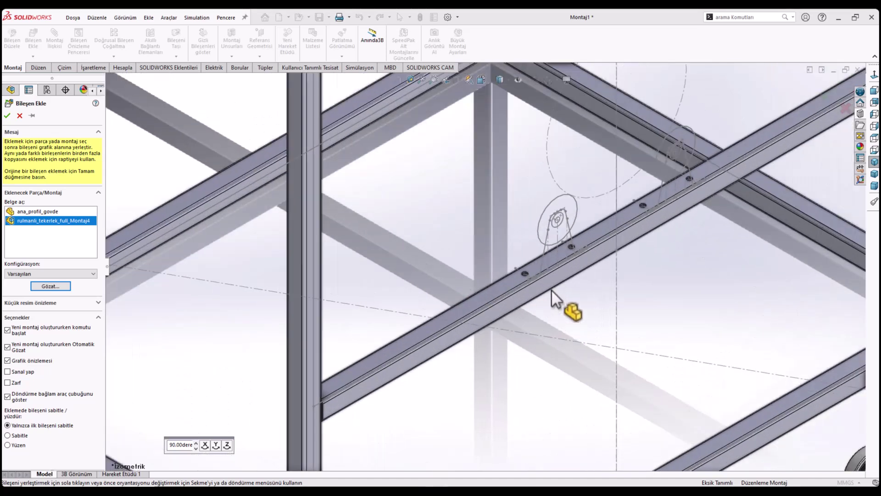
{"action": "scroll", "coordinate": [528, 283], "scroll_direction": "down", "scroll_amount": 2}
{"action": "key", "text": "Tab"}
{"action": "key", "text": "Tab"}
{"action": "key", "text": "Tab"}
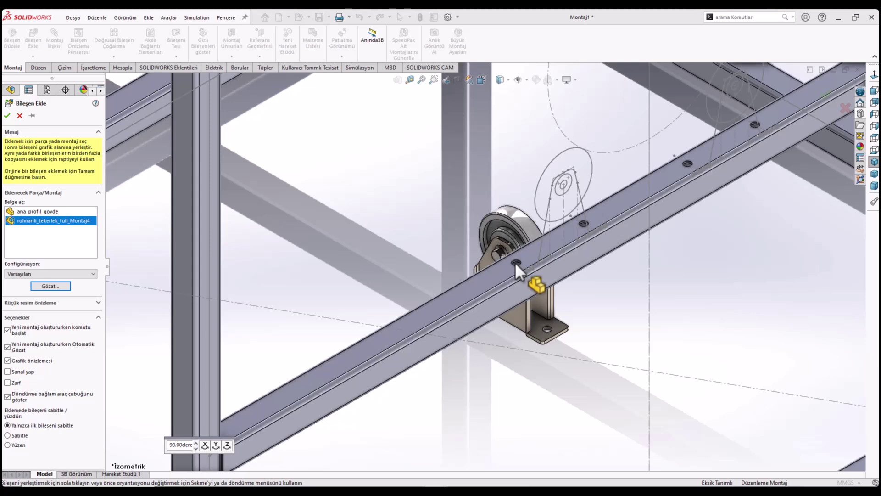
{"action": "key", "text": "Tab"}
{"action": "key", "text": "Tab"}
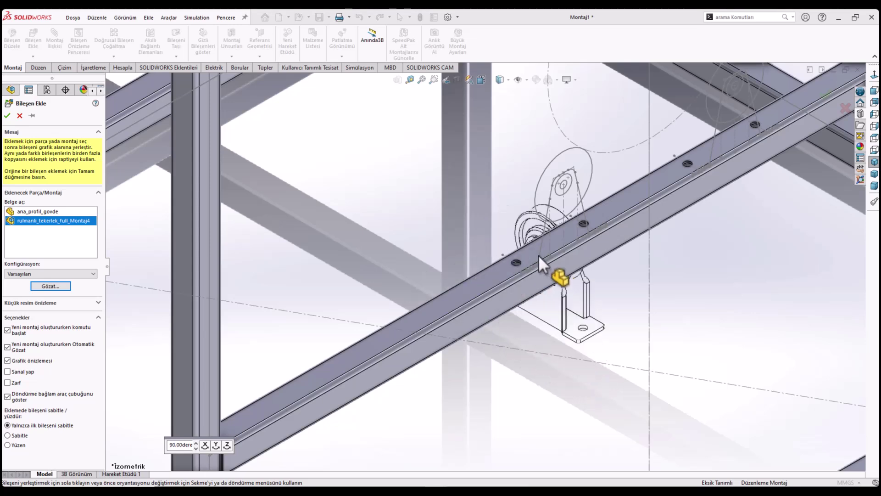
{"action": "scroll", "coordinate": [538, 255], "scroll_direction": "down", "scroll_amount": 2}
{"action": "scroll", "coordinate": [537, 255], "scroll_direction": "down", "scroll_amount": 2}
{"action": "scroll", "coordinate": [537, 254], "scroll_direction": "down", "scroll_amount": 1}
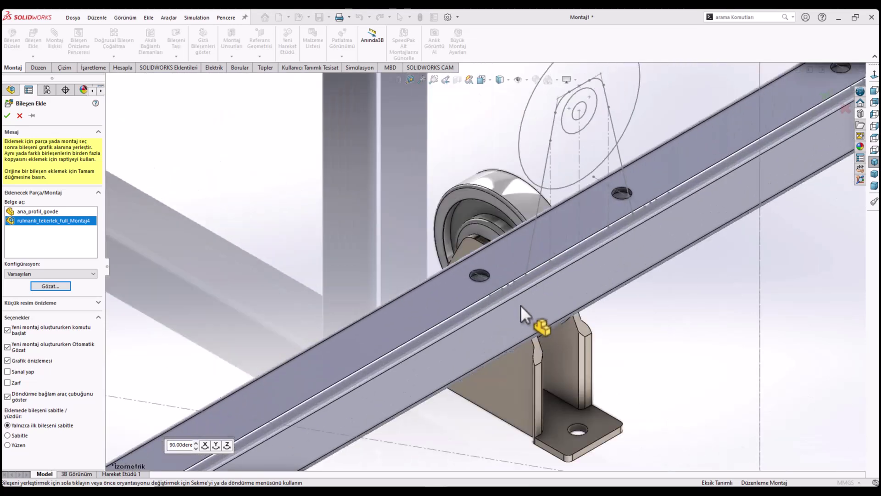
{"action": "left_click", "coordinate": [636, 351]}
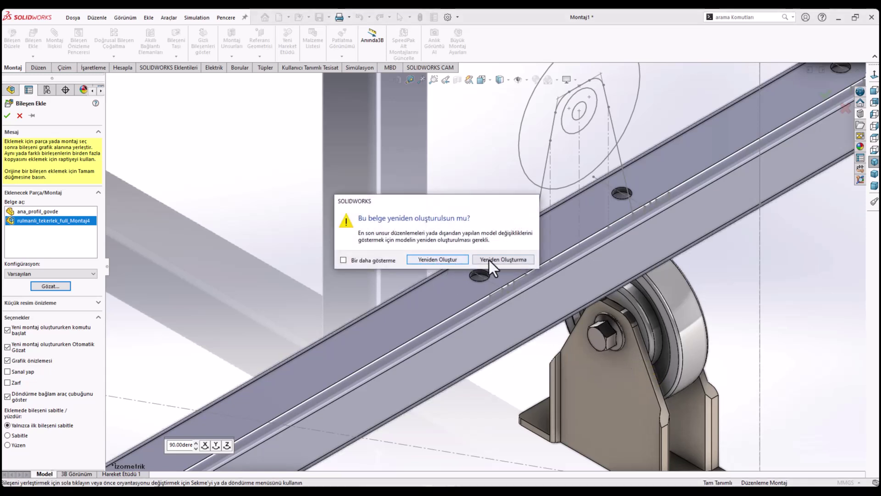
{"action": "left_click", "coordinate": [448, 258]}
- Select the caster's base plate face
{"action": "scroll", "coordinate": [559, 270], "scroll_direction": "up", "scroll_amount": 2}
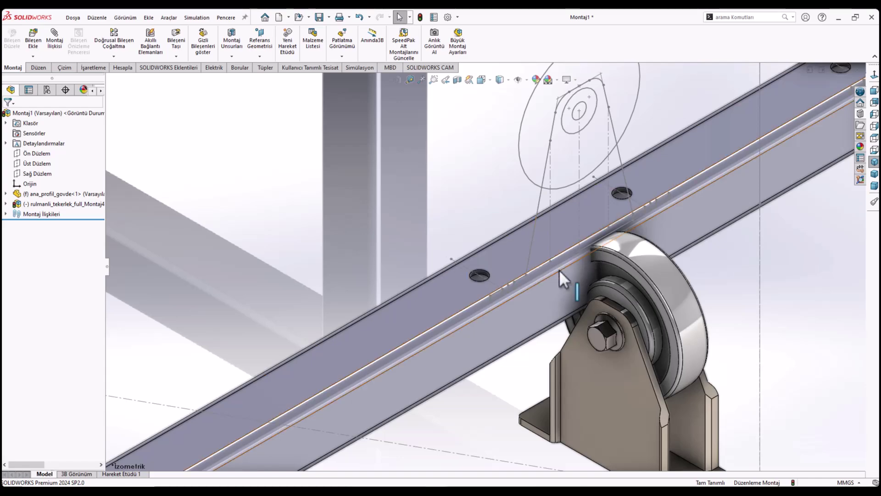
{"action": "scroll", "coordinate": [559, 270], "scroll_direction": "up", "scroll_amount": 2}
{"action": "scroll", "coordinate": [559, 269], "scroll_direction": "up", "scroll_amount": 2}
{"action": "middle_click_drag", "start_coordinate": [559, 269], "coordinate": [583, 171]}
{"action": "left_click", "coordinate": [542, 407]}
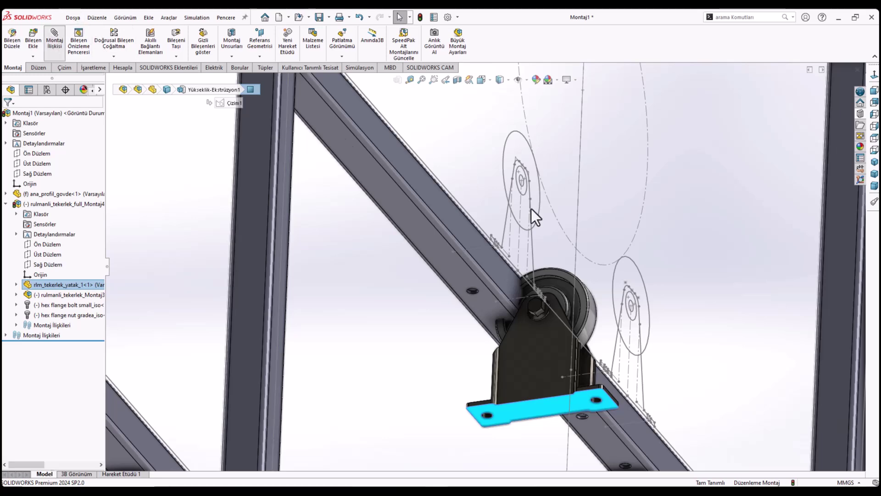
{"action": "mouse_move", "coordinate": [532, 208]}
{"action": "middle_mouse_down"}
{"action": "mouse_move", "coordinate": [508, 262]}
{"action": "mouse_move", "coordinate": [488, 355]}
{"action": "middle_mouse_up"}
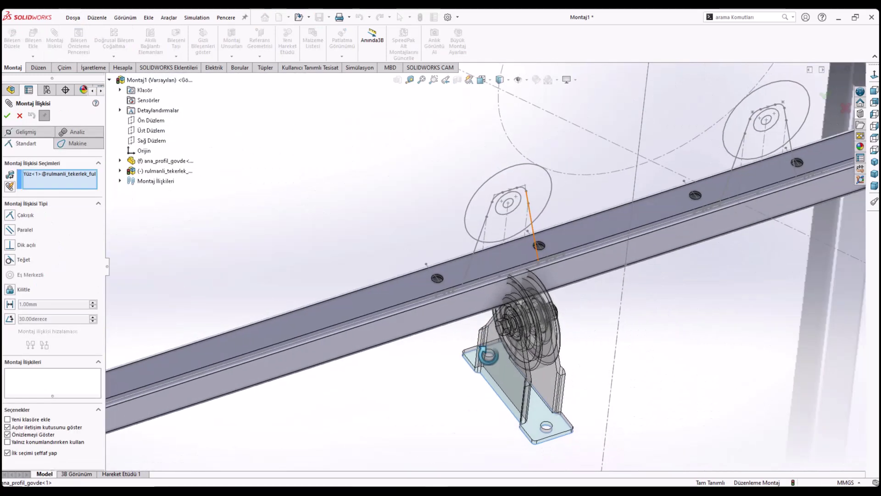
- Mate the caster's base plate face coincident with the beam's top face
{"action": "left_click", "coordinate": [415, 290]}
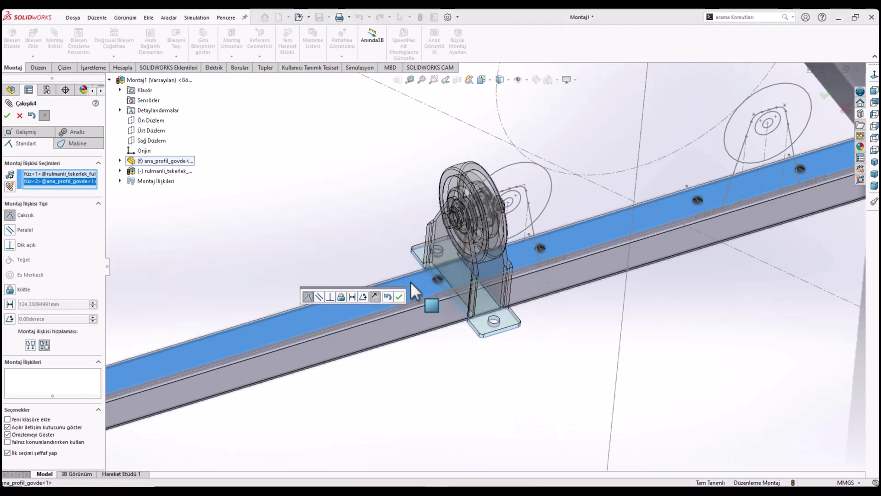
{"action": "left_click", "coordinate": [398, 297]}
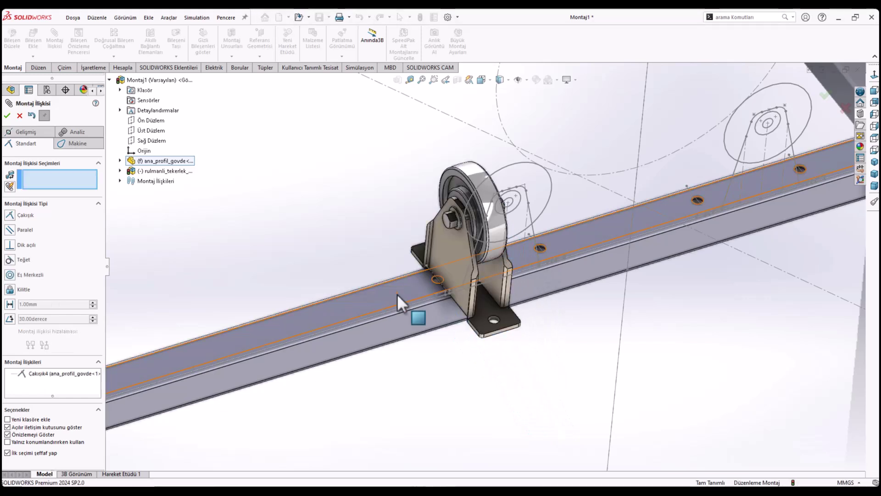
{"action": "scroll", "coordinate": [442, 290], "scroll_direction": "down", "scroll_amount": 3}
{"action": "scroll", "coordinate": [446, 281], "scroll_direction": "down", "scroll_amount": 3}
{"action": "scroll", "coordinate": [448, 275], "scroll_direction": "up", "scroll_amount": 3}
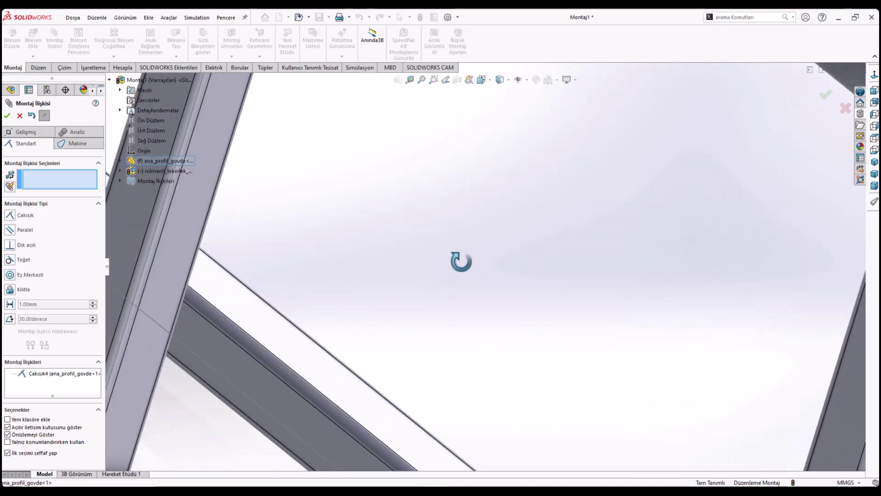
{"action": "scroll", "coordinate": [446, 271], "scroll_direction": "up", "scroll_amount": 3}
{"action": "scroll", "coordinate": [446, 271], "scroll_direction": "up", "scroll_amount": 3}
{"action": "scroll", "coordinate": [541, 246], "scroll_direction": "up", "scroll_amount": 3}
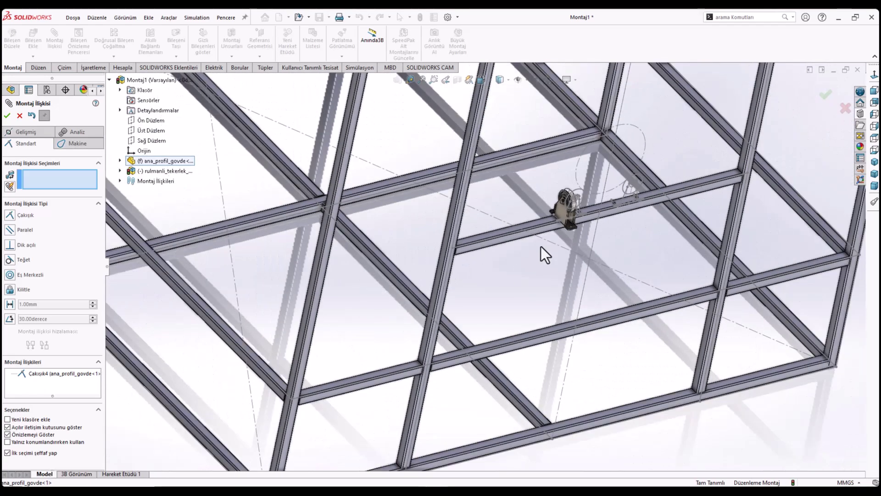
- Make the base plate's bolt hole concentric with the beam hole
{"action": "mouse_move", "coordinate": [541, 246]}
{"action": "middle_mouse_down"}
{"action": "mouse_move", "coordinate": [487, 253]}
{"action": "mouse_move", "coordinate": [528, 229]}
{"action": "middle_mouse_up"}
{"action": "scroll", "coordinate": [547, 228], "scroll_direction": "down", "scroll_amount": 5}
{"action": "scroll", "coordinate": [546, 228], "scroll_direction": "down", "scroll_amount": 2}
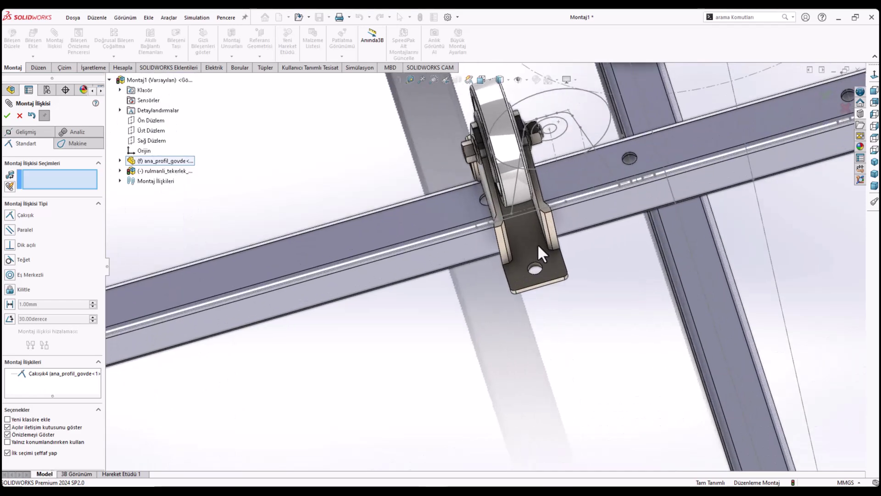
{"action": "scroll", "coordinate": [538, 244], "scroll_direction": "down", "scroll_amount": 2}
{"action": "scroll", "coordinate": [544, 250], "scroll_direction": "down", "scroll_amount": 2}
{"action": "scroll", "coordinate": [551, 258], "scroll_direction": "down", "scroll_amount": 2}
{"action": "scroll", "coordinate": [551, 258], "scroll_direction": "down", "scroll_amount": 1}
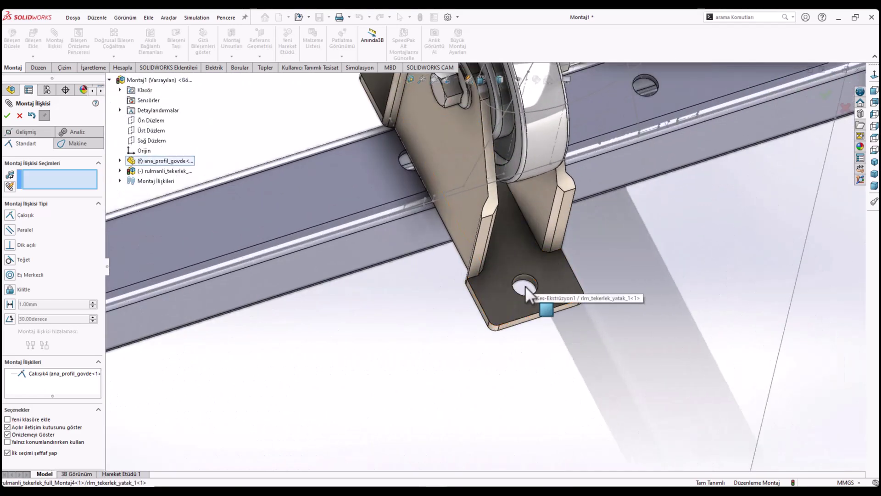
{"action": "left_click", "coordinate": [531, 282]}
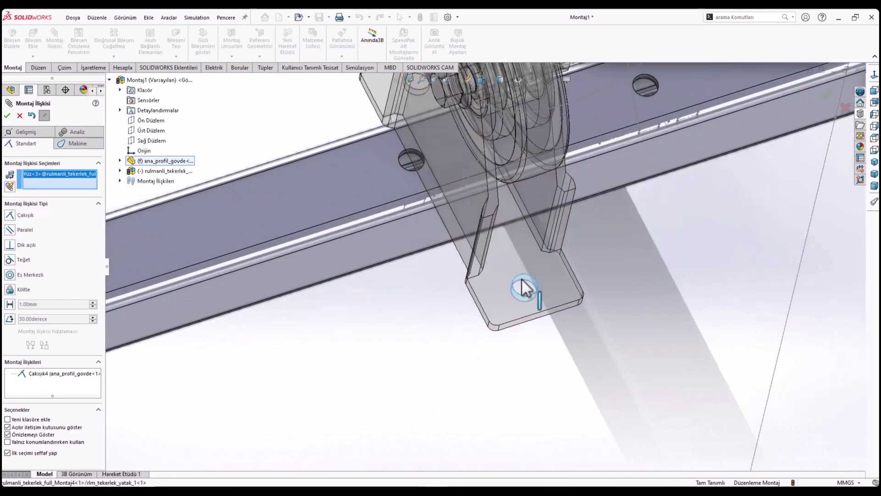
{"action": "scroll", "coordinate": [413, 171], "scroll_direction": "down", "scroll_amount": 2}
{"action": "scroll", "coordinate": [414, 177], "scroll_direction": "down", "scroll_amount": 2}
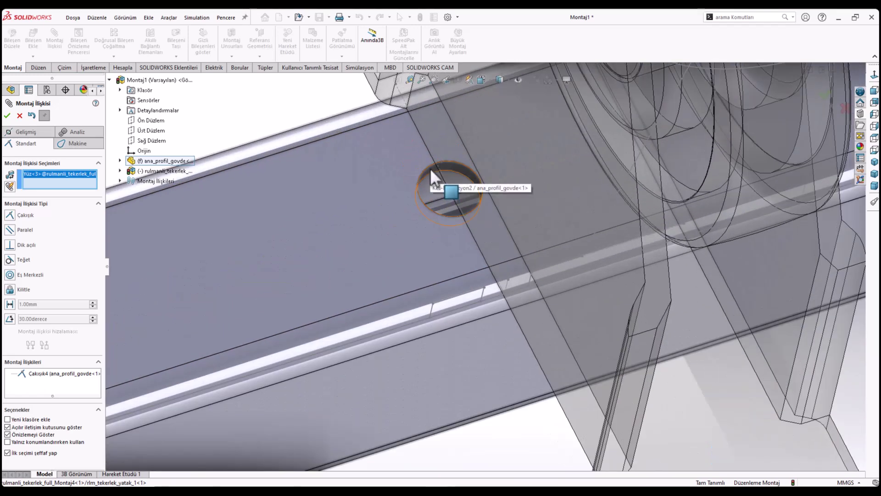
{"action": "left_click", "coordinate": [431, 168]}
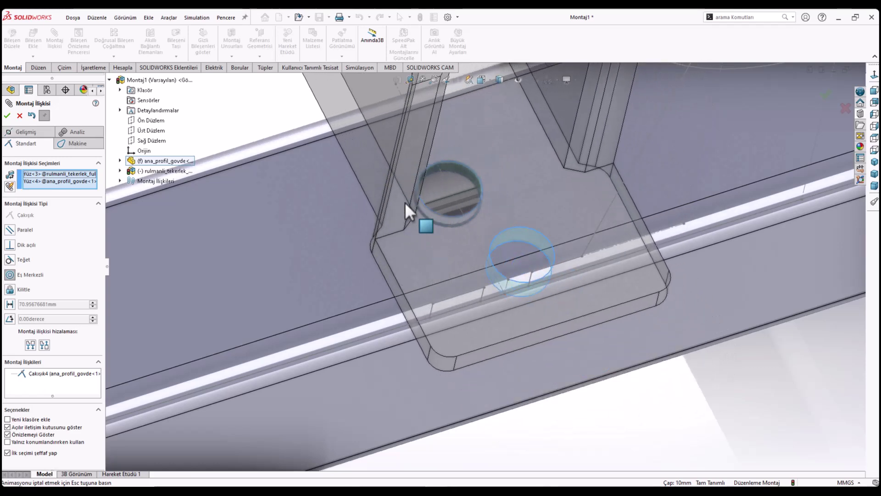
{"action": "left_click", "coordinate": [395, 193]}
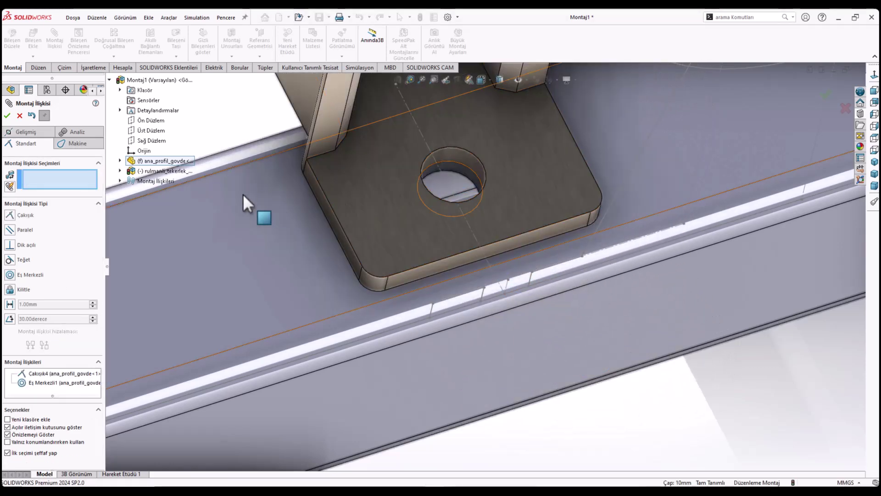
{"action": "left_click", "coordinate": [7, 115]}
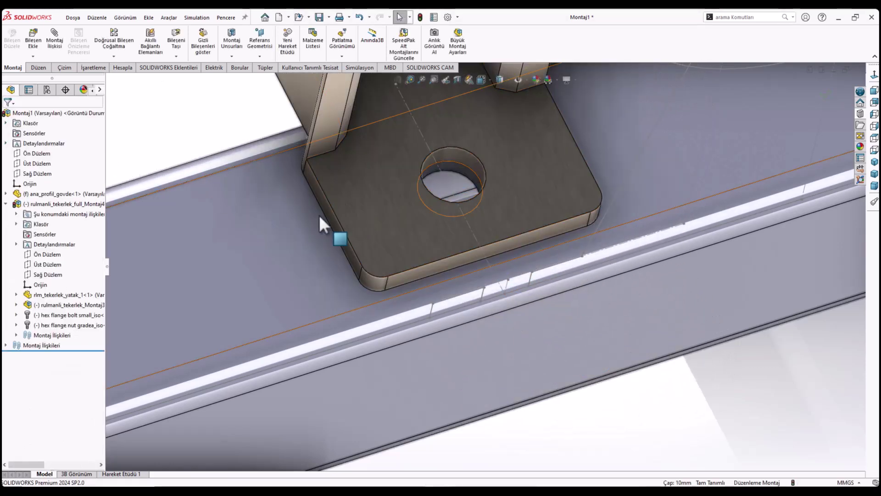
- Swing the caster bracket around its bolt hole axis to check its alignment
{"action": "scroll", "coordinate": [319, 215], "scroll_direction": "up", "scroll_amount": 3}
{"action": "scroll", "coordinate": [319, 216], "scroll_direction": "up", "scroll_amount": 3}
{"action": "mouse_move", "coordinate": [388, 123]}
{"action": "left_mouse_down"}
{"action": "mouse_move", "coordinate": [466, 138]}
{"action": "mouse_move", "coordinate": [583, 191]}
{"action": "mouse_move", "coordinate": [625, 298]}
{"action": "mouse_move", "coordinate": [625, 227]}
{"action": "mouse_move", "coordinate": [609, 235]}
{"action": "left_mouse_up"}
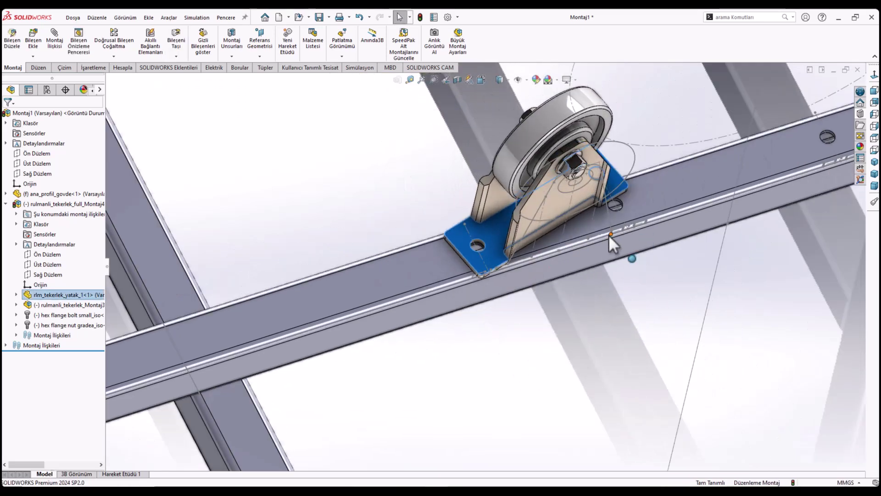
{"action": "scroll", "coordinate": [614, 202], "scroll_direction": "down", "scroll_amount": 2}
{"action": "scroll", "coordinate": [613, 201], "scroll_direction": "down", "scroll_amount": 2}
{"action": "scroll", "coordinate": [556, 230], "scroll_direction": "down", "scroll_amount": 3}
{"action": "scroll", "coordinate": [514, 226], "scroll_direction": "up", "scroll_amount": 1}
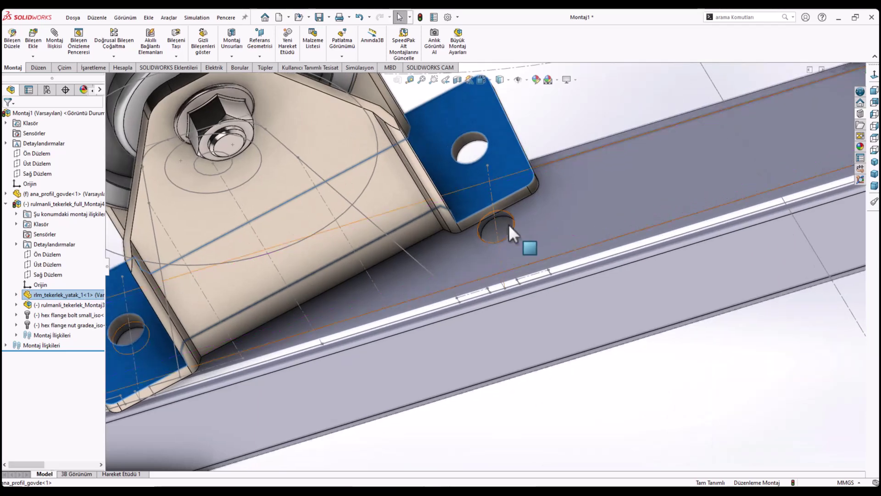
{"action": "scroll", "coordinate": [505, 219], "scroll_direction": "down", "scroll_amount": 3}
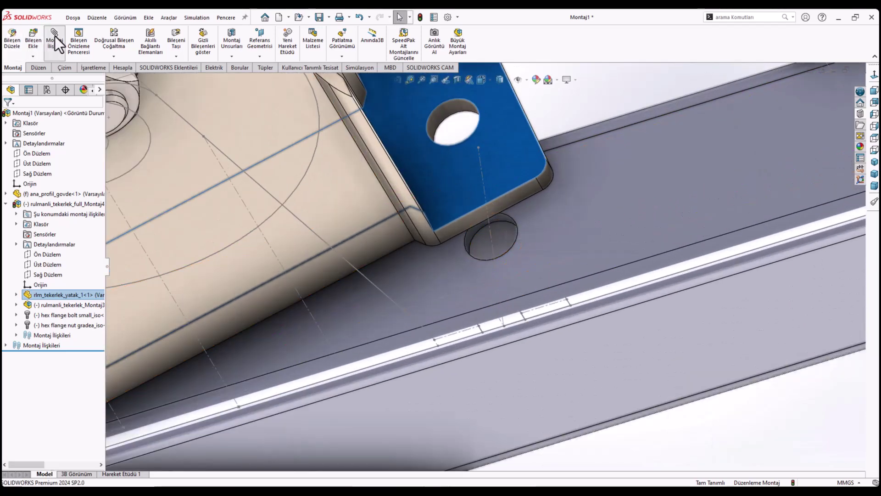
- Try a mate between the beam and bracket hole edges, then cancel it
{"action": "key", "text": "Escape"}
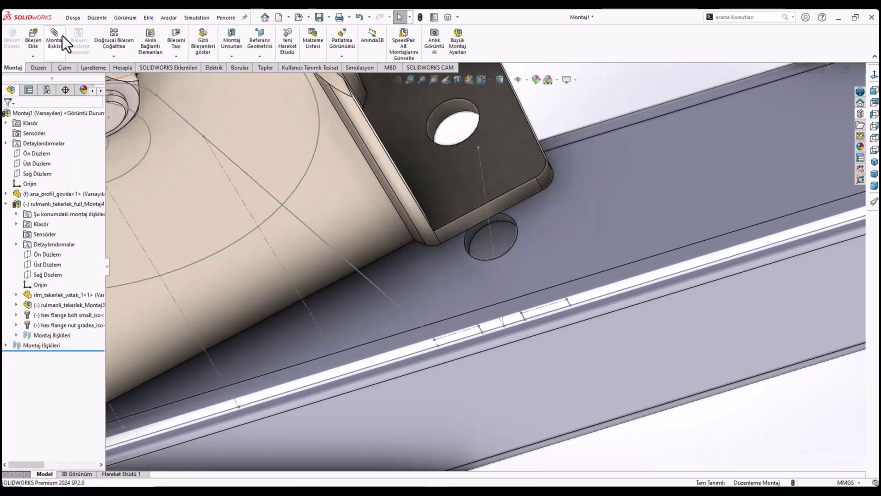
{"action": "left_click", "coordinate": [59, 39]}
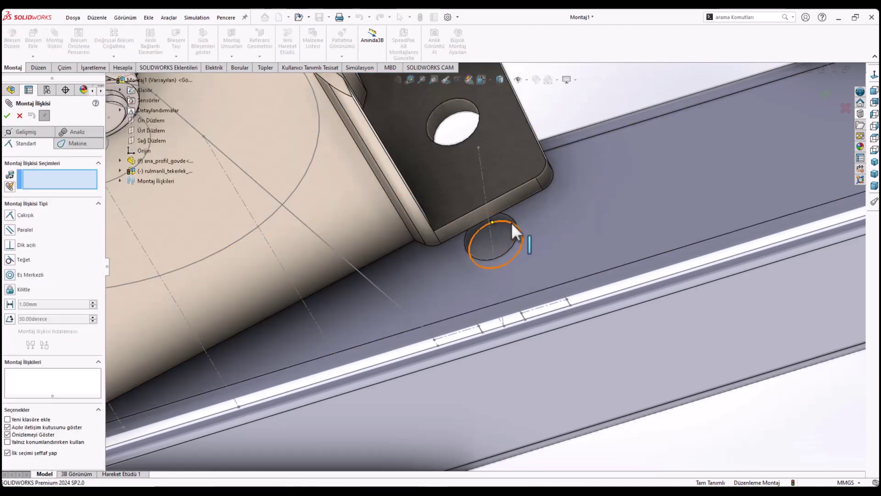
{"action": "left_click", "coordinate": [516, 220]}
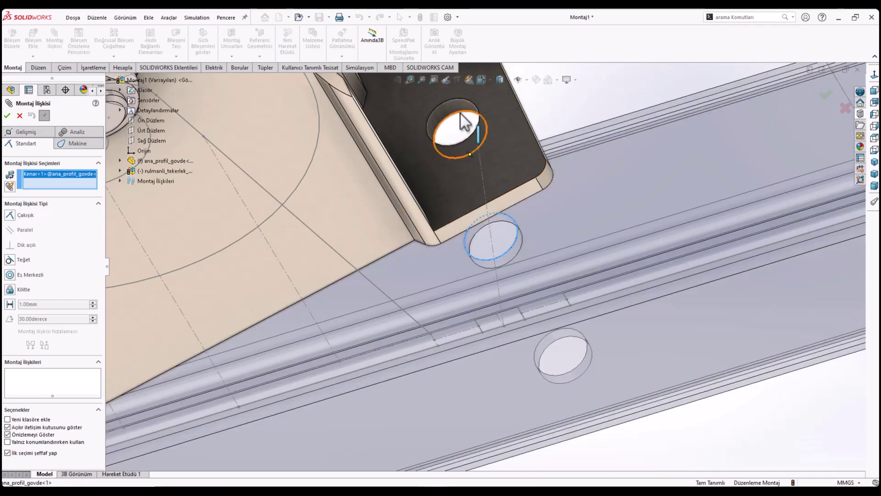
{"action": "left_click", "coordinate": [471, 142]}
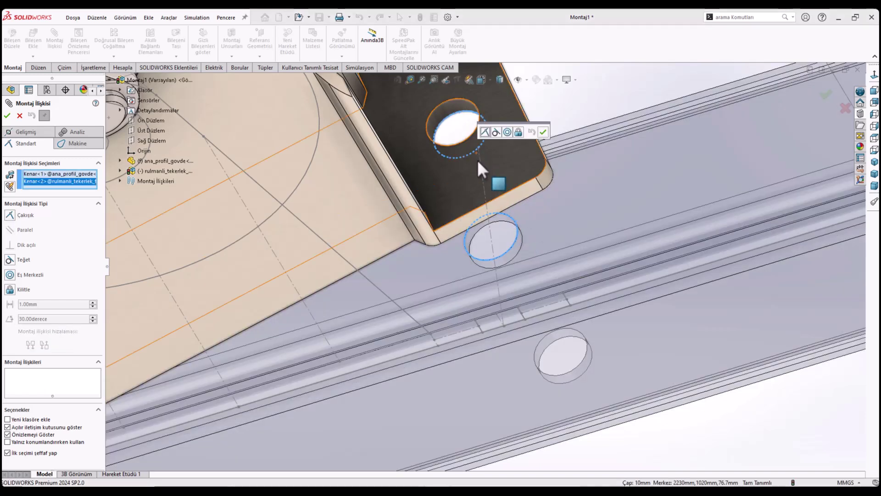
{"action": "key", "text": "Escape"}
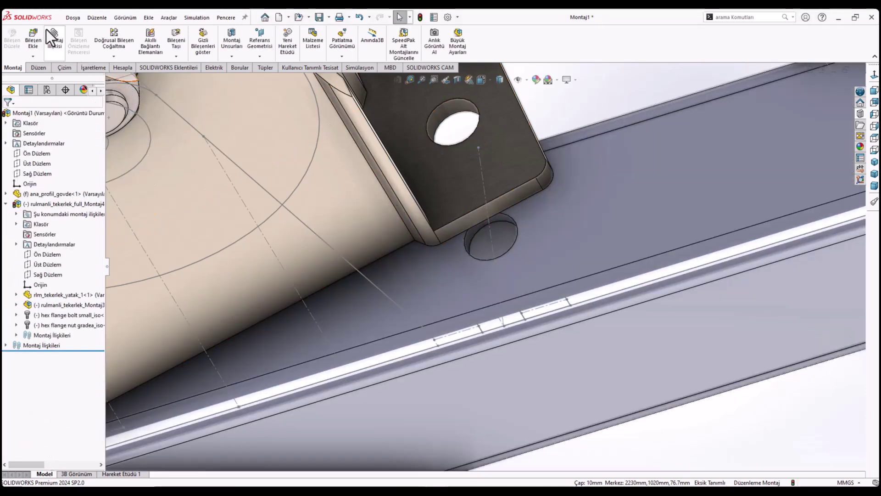
- Mate the bracket's underside face coincident with the tube's top face
{"action": "left_click", "coordinate": [51, 34]}
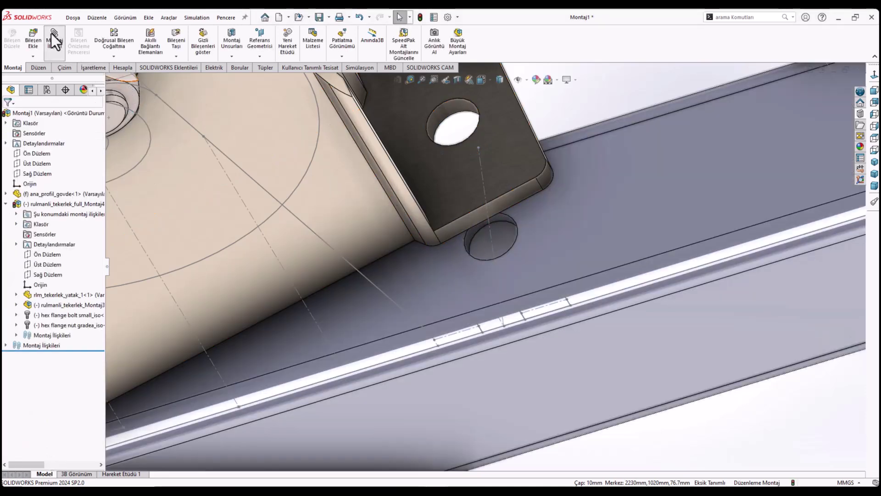
{"action": "left_click", "coordinate": [518, 193]}
{"action": "left_click", "coordinate": [605, 341]}
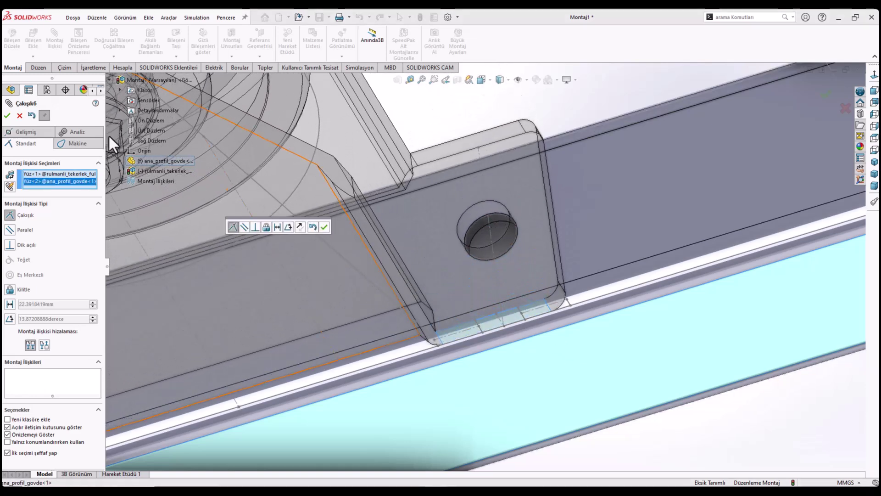
{"action": "left_click", "coordinate": [325, 226]}
{"action": "left_click", "coordinate": [9, 115]}
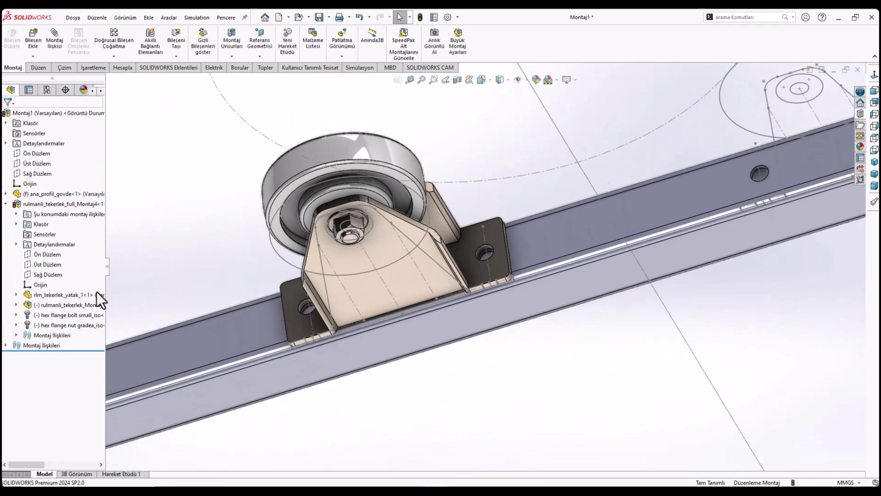
{"action": "left_click", "coordinate": [52, 307]}
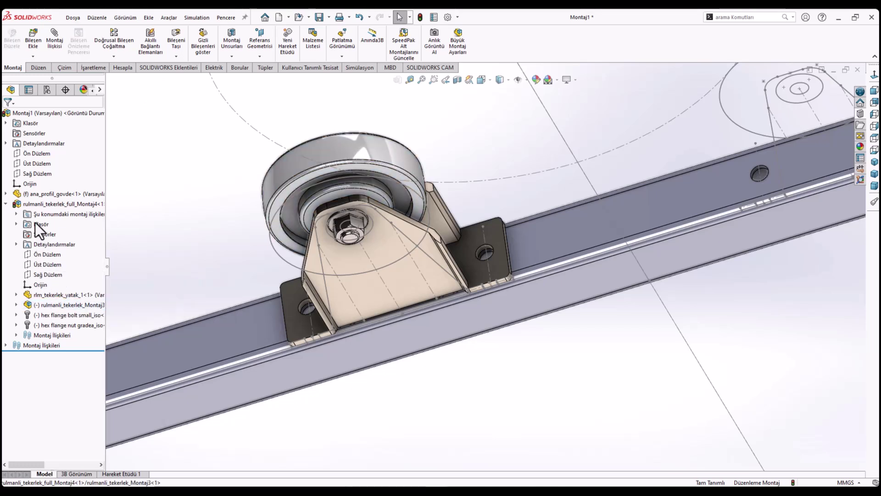
{"action": "left_click", "coordinate": [29, 205]}
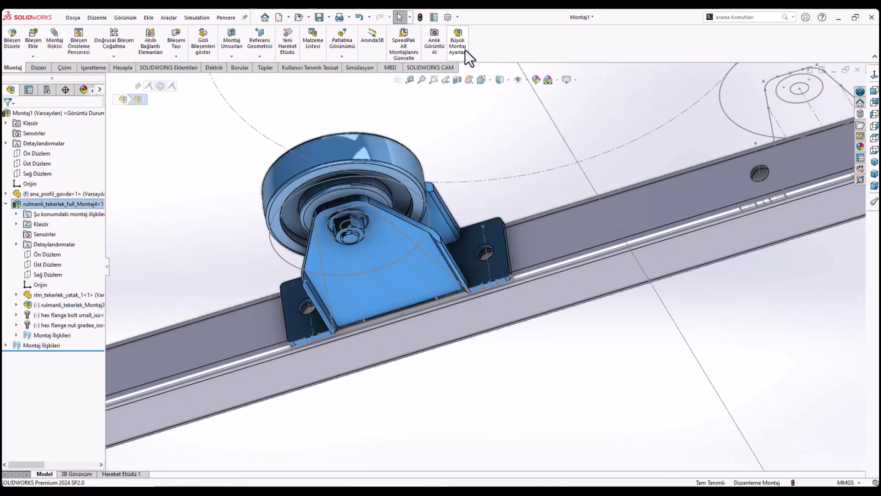
{"action": "left_click", "coordinate": [42, 204]}
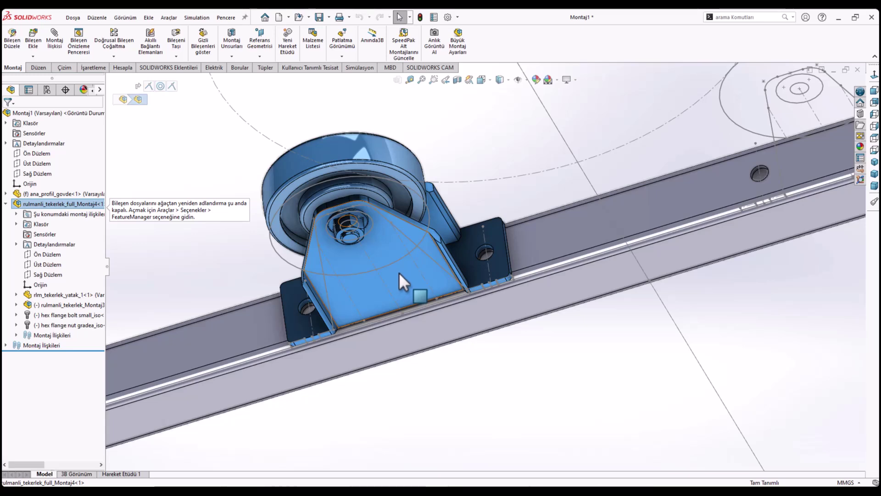
{"action": "scroll", "coordinate": [446, 309], "scroll_direction": "up", "scroll_amount": 3}
{"action": "scroll", "coordinate": [458, 293], "scroll_direction": "up", "scroll_amount": 1}
{"action": "scroll", "coordinate": [458, 293], "scroll_direction": "down", "scroll_amount": 2}
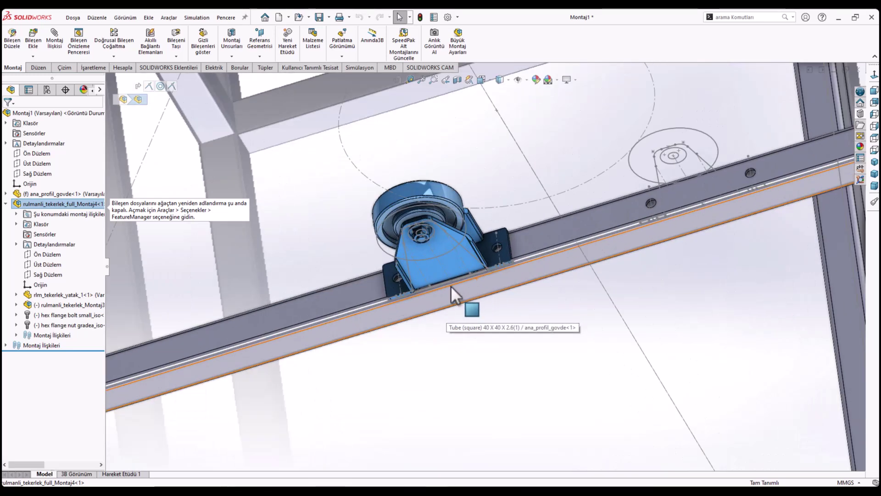
{"action": "left_click", "coordinate": [453, 261]}
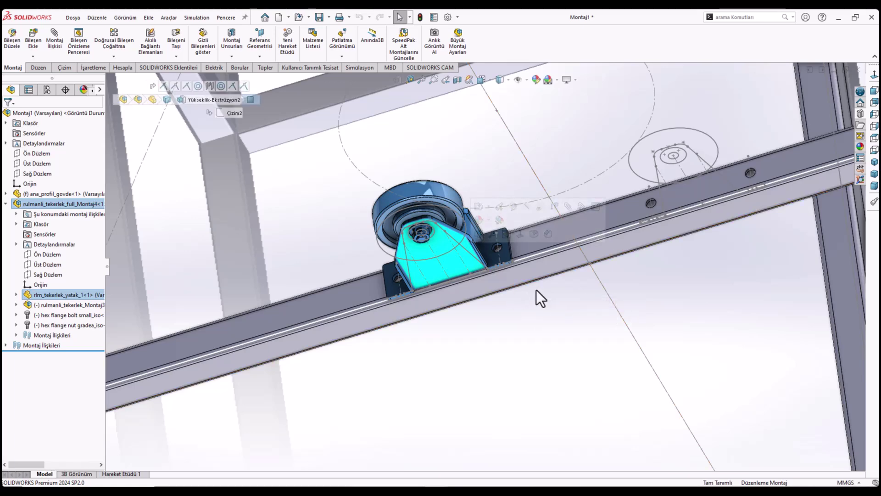
{"action": "scroll", "coordinate": [556, 289], "scroll_direction": "up", "scroll_amount": 3}
{"action": "scroll", "coordinate": [556, 287], "scroll_direction": "up", "scroll_amount": 2}
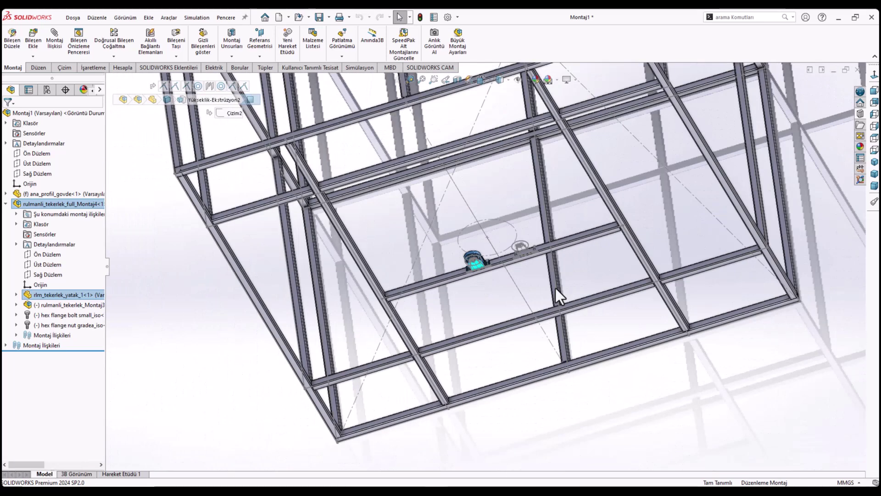
{"action": "scroll", "coordinate": [529, 255], "scroll_direction": "down", "scroll_amount": 3}
{"action": "scroll", "coordinate": [503, 279], "scroll_direction": "down", "scroll_amount": 2}
{"action": "key", "text": "Escape"}
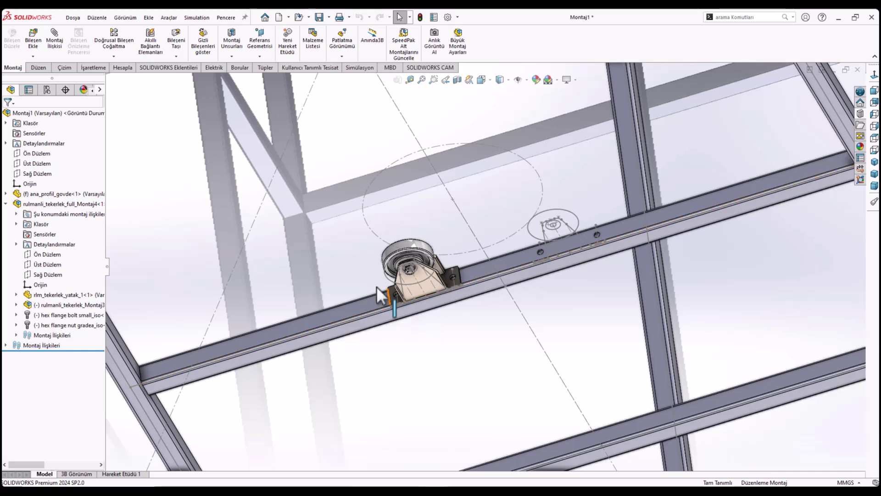
- Insert a second rulmanli_tekerlek_full_Montaj4 caster and place it beside the frame beams
{"action": "left_click", "coordinate": [28, 41]}
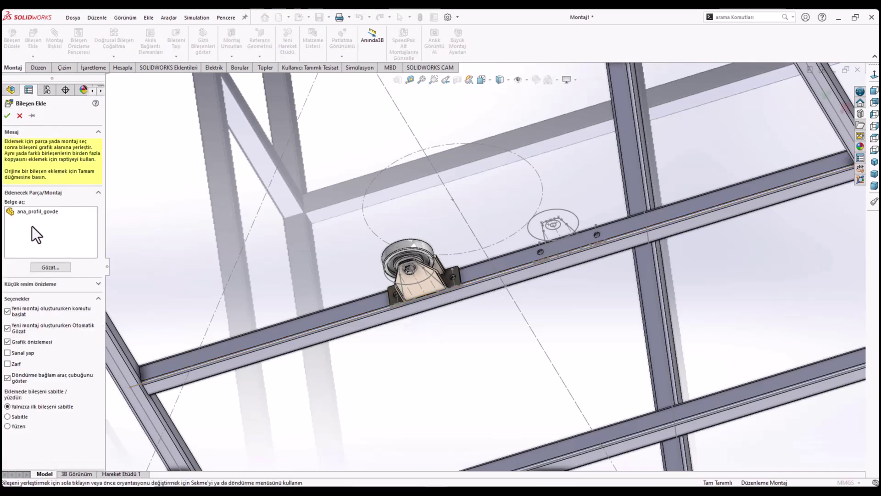
{"action": "left_click", "coordinate": [41, 267]}
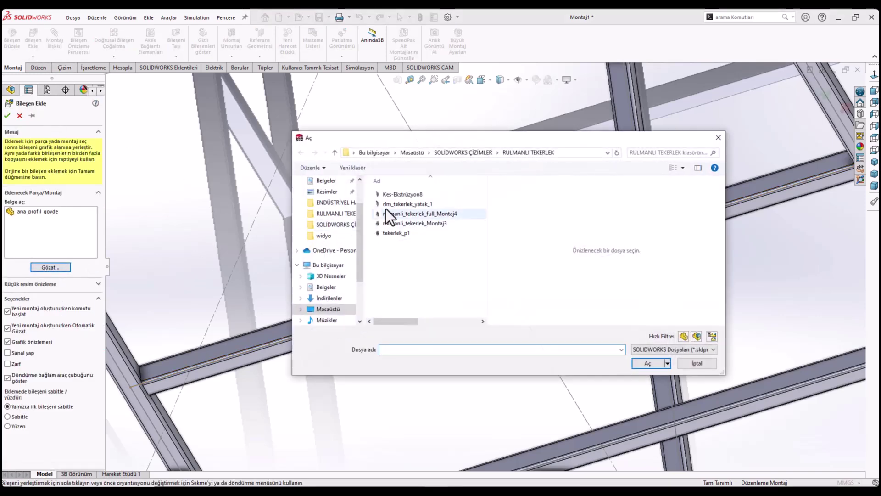
{"action": "left_click", "coordinate": [400, 217]}
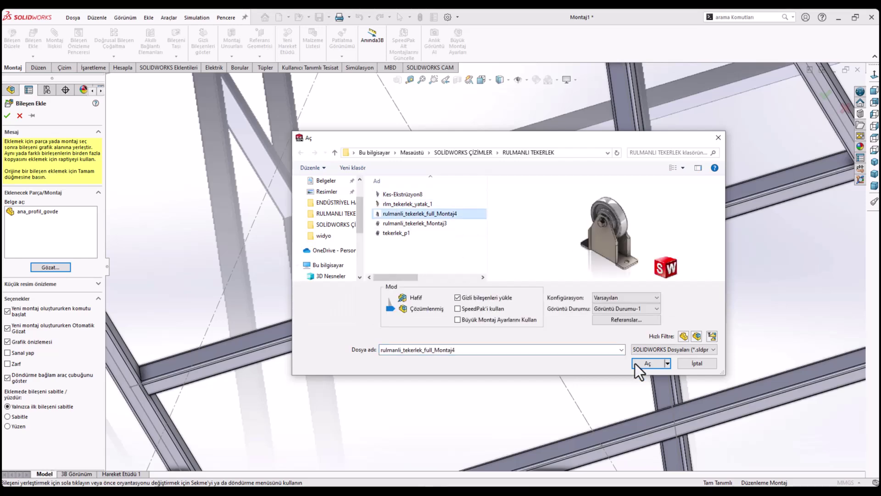
{"action": "left_click", "coordinate": [648, 361]}
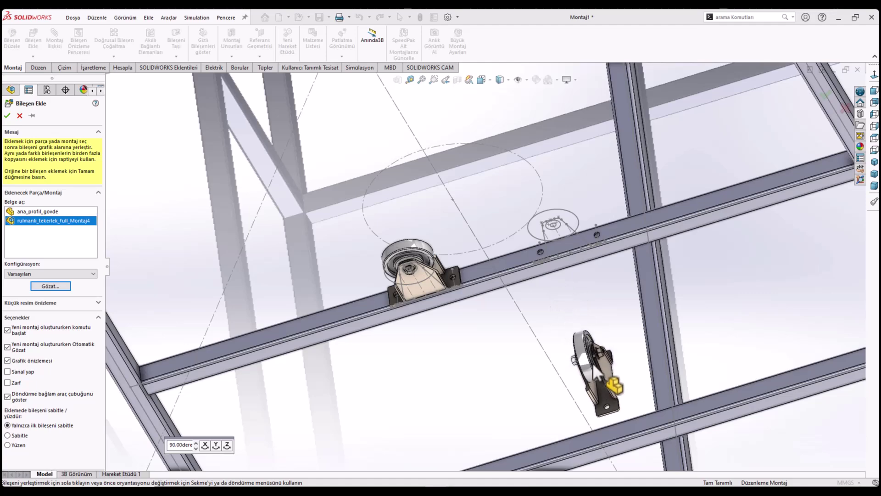
{"action": "left_click", "coordinate": [593, 360]}
{"action": "mouse_move", "coordinate": [589, 375]}
{"action": "middle_mouse_down"}
{"action": "mouse_move", "coordinate": [594, 220]}
{"action": "mouse_move", "coordinate": [588, 389]}
{"action": "middle_mouse_up"}
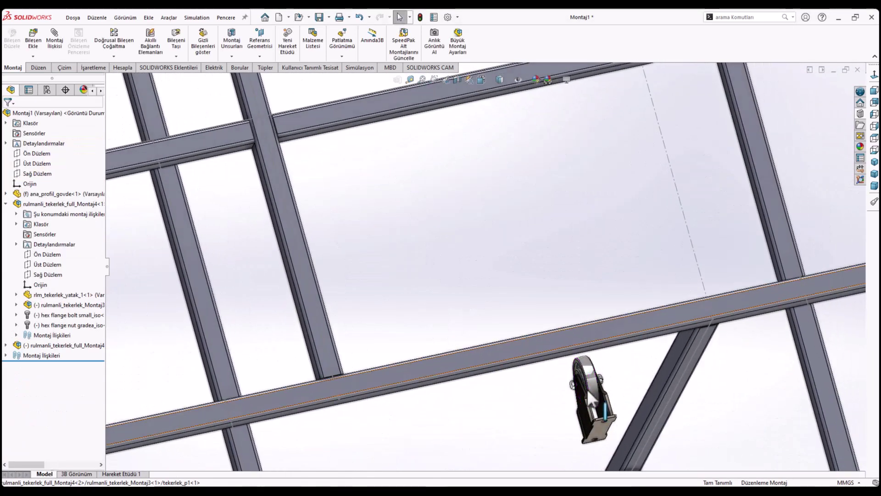
- Mate the second caster's bracket face coincident with the beam's top face
{"action": "left_click", "coordinate": [600, 429]}
{"action": "left_click", "coordinate": [55, 39]}
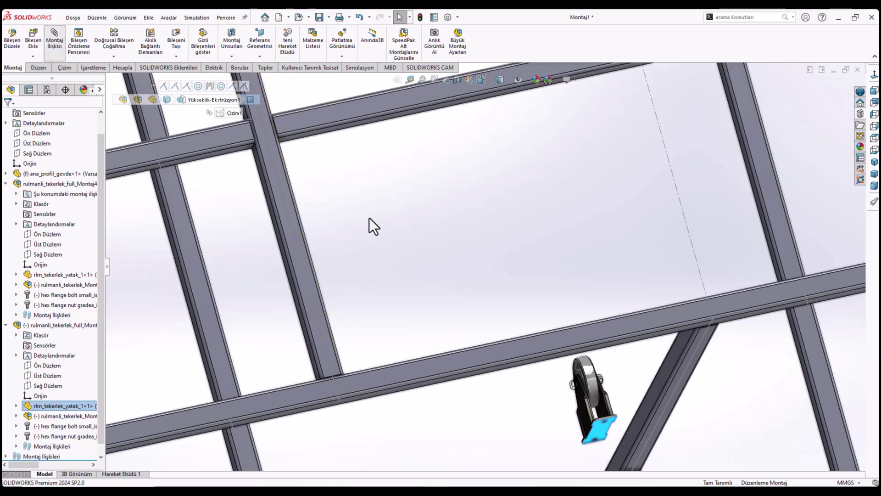
{"action": "mouse_move", "coordinate": [574, 335]}
{"action": "middle_mouse_down"}
{"action": "mouse_move", "coordinate": [570, 409]}
{"action": "mouse_move", "coordinate": [579, 353]}
{"action": "middle_mouse_up"}
{"action": "scroll", "coordinate": [576, 354], "scroll_direction": "up", "scroll_amount": 3}
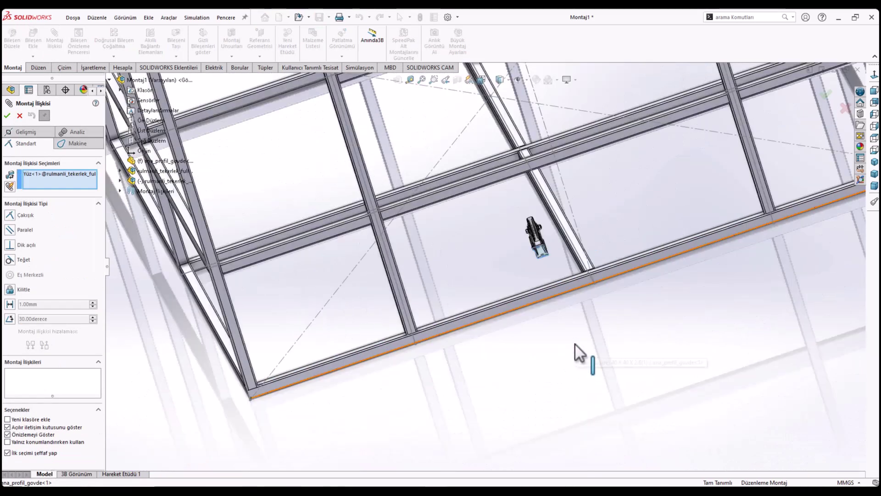
{"action": "scroll", "coordinate": [482, 147], "scroll_direction": "up", "scroll_amount": 2}
{"action": "scroll", "coordinate": [521, 147], "scroll_direction": "down", "scroll_amount": 4}
{"action": "scroll", "coordinate": [542, 200], "scroll_direction": "down", "scroll_amount": 3}
{"action": "mouse_move", "coordinate": [542, 201]}
{"action": "middle_mouse_down"}
{"action": "mouse_move", "coordinate": [545, 224]}
{"action": "mouse_move", "coordinate": [567, 252]}
{"action": "middle_mouse_up"}
{"action": "left_click", "coordinate": [570, 200]}
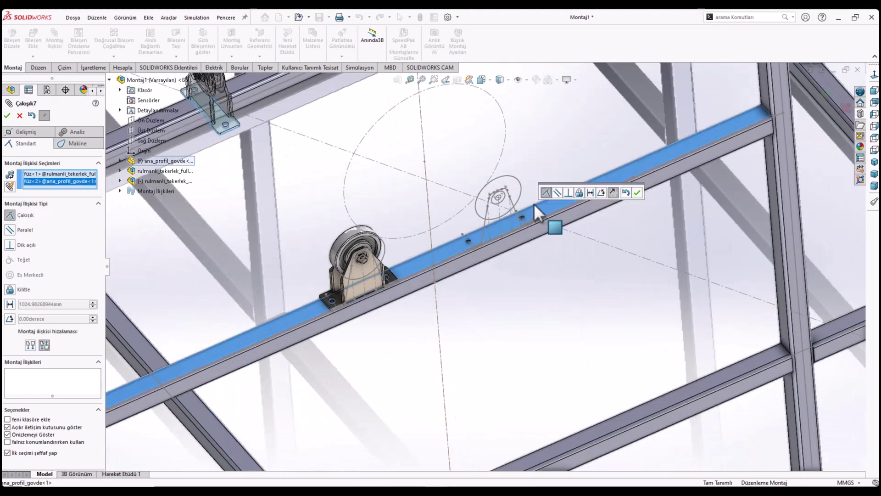
{"action": "left_click", "coordinate": [8, 117]}
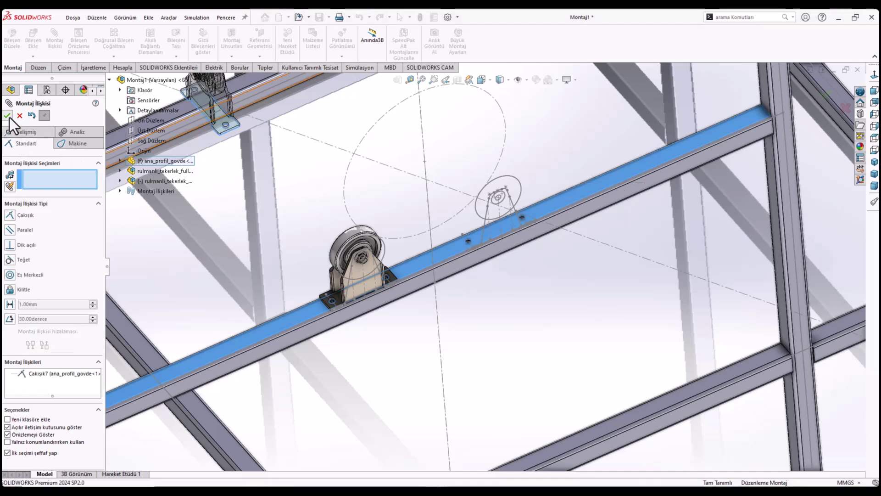
- Align the bracket's bolt hole concentrically with the matching tube profile hole
{"action": "scroll", "coordinate": [212, 120], "scroll_direction": "down", "scroll_amount": 3}
{"action": "scroll", "coordinate": [257, 143], "scroll_direction": "down", "scroll_amount": 3}
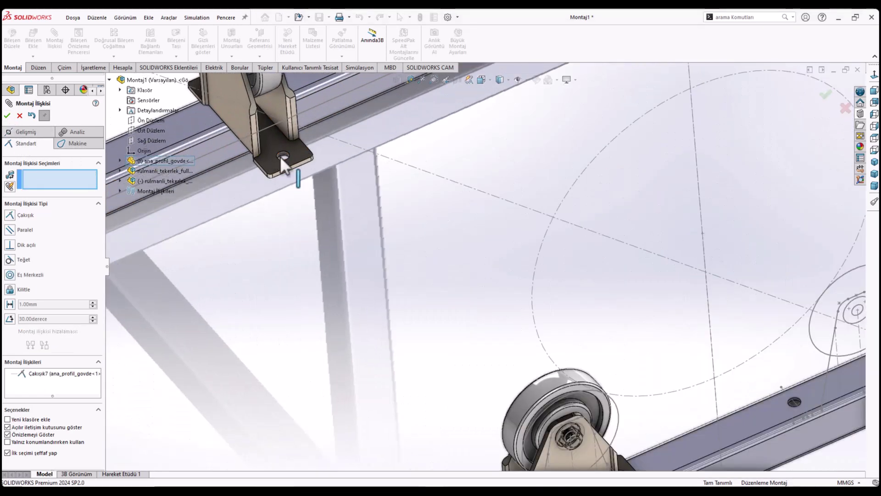
{"action": "scroll", "coordinate": [280, 156], "scroll_direction": "down", "scroll_amount": 2}
{"action": "left_click", "coordinate": [306, 172]}
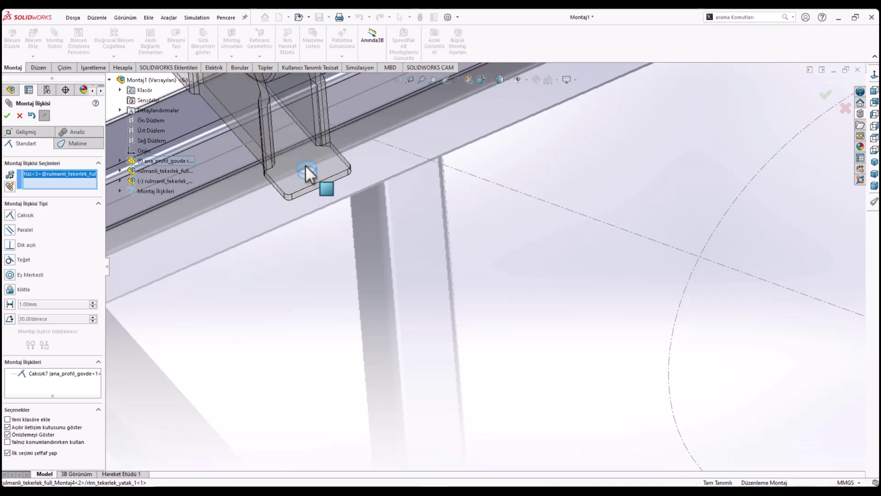
{"action": "scroll", "coordinate": [306, 172], "scroll_direction": "up", "scroll_amount": 3}
{"action": "scroll", "coordinate": [601, 220], "scroll_direction": "up", "scroll_amount": 2}
{"action": "scroll", "coordinate": [604, 324], "scroll_direction": "down", "scroll_amount": 2}
{"action": "scroll", "coordinate": [595, 318], "scroll_direction": "down", "scroll_amount": 2}
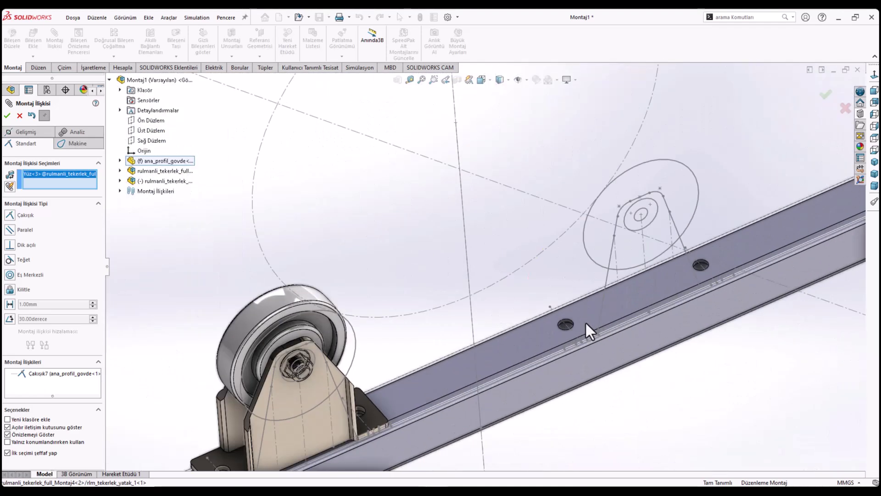
{"action": "scroll", "coordinate": [572, 326], "scroll_direction": "down", "scroll_amount": 3}
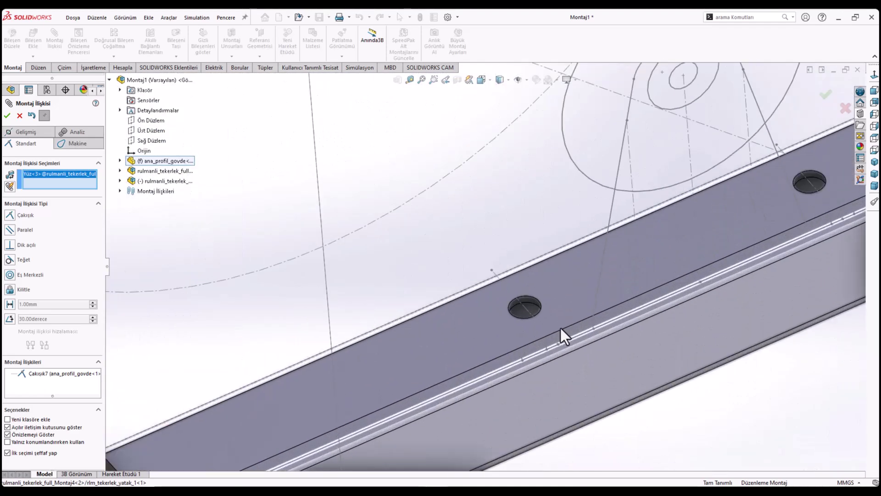
{"action": "left_click", "coordinate": [533, 302]}
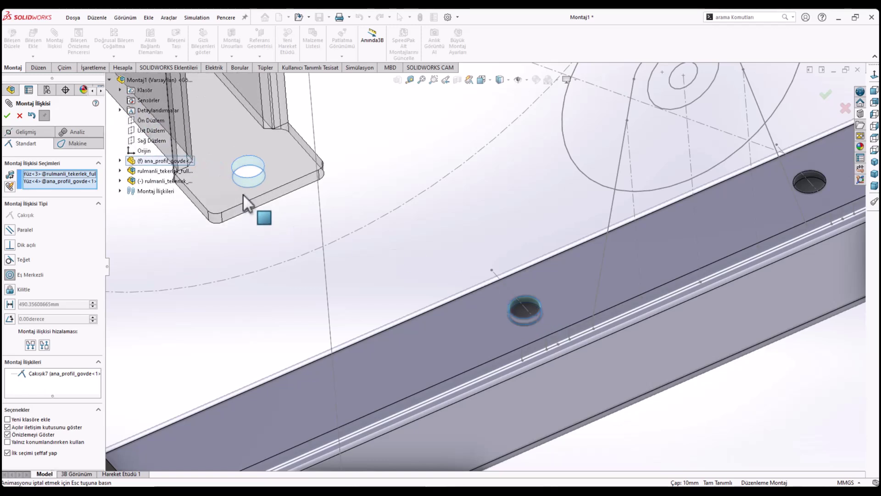
{"action": "left_click", "coordinate": [8, 115]}
- Rotate the bracket about its hole and mate its foot flush on the profile's top face
{"action": "scroll", "coordinate": [402, 269], "scroll_direction": "up", "scroll_amount": 5}
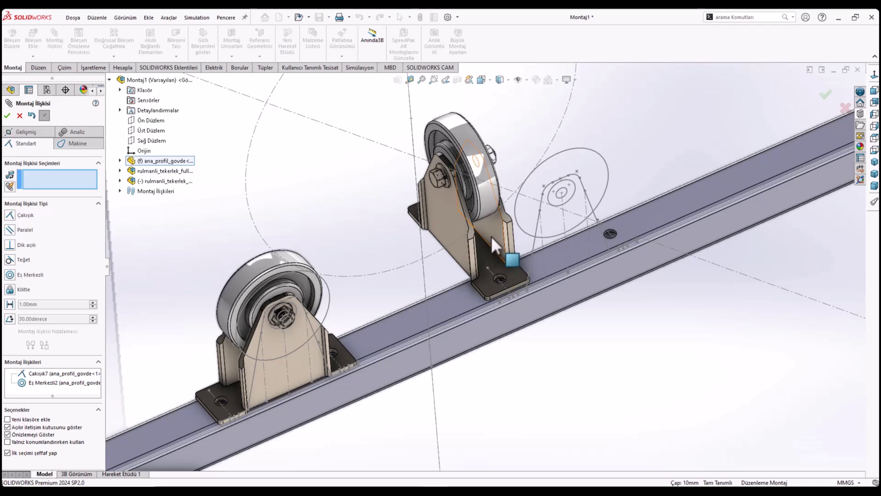
{"action": "mouse_move", "coordinate": [489, 233]}
{"action": "left_mouse_down"}
{"action": "mouse_move", "coordinate": [600, 258]}
{"action": "mouse_move", "coordinate": [597, 243]}
{"action": "left_mouse_up"}
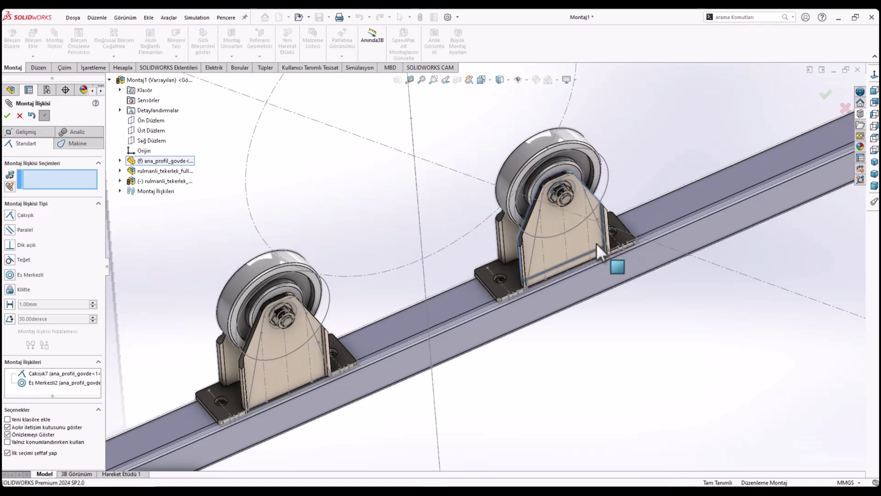
{"action": "scroll", "coordinate": [601, 245], "scroll_direction": "down", "scroll_amount": 5}
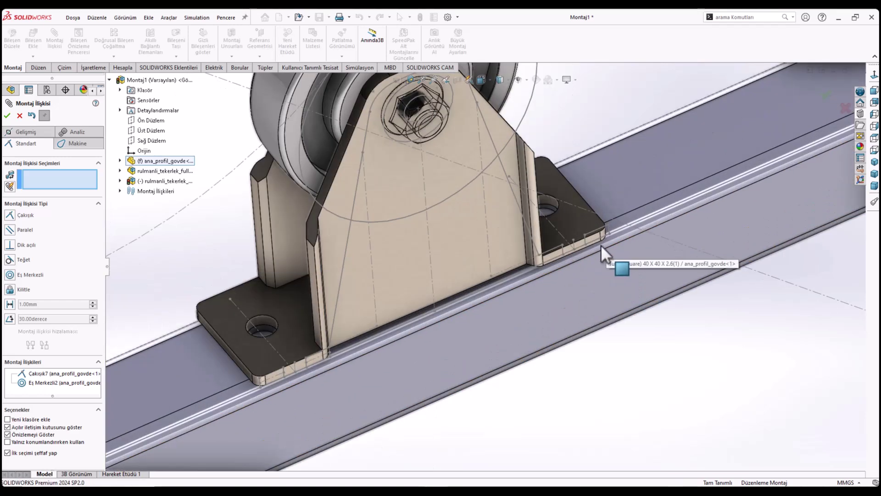
{"action": "left_click", "coordinate": [56, 38]}
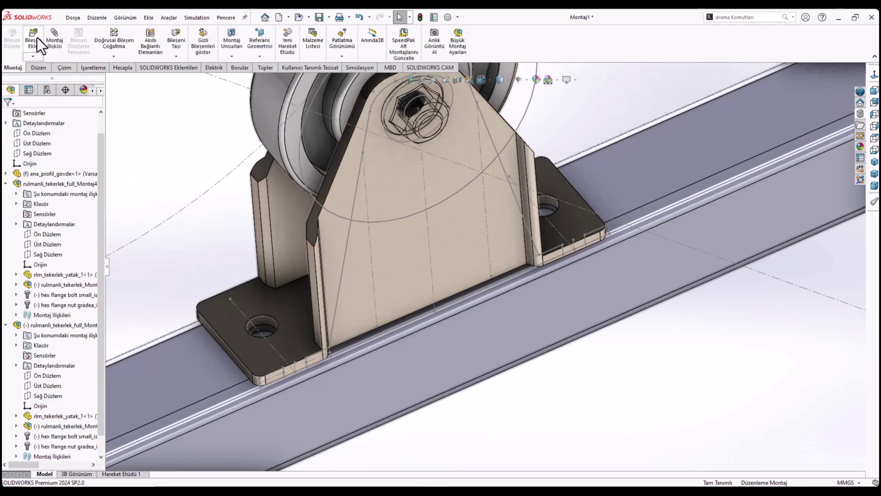
{"action": "scroll", "coordinate": [523, 243], "scroll_direction": "down", "scroll_amount": 3}
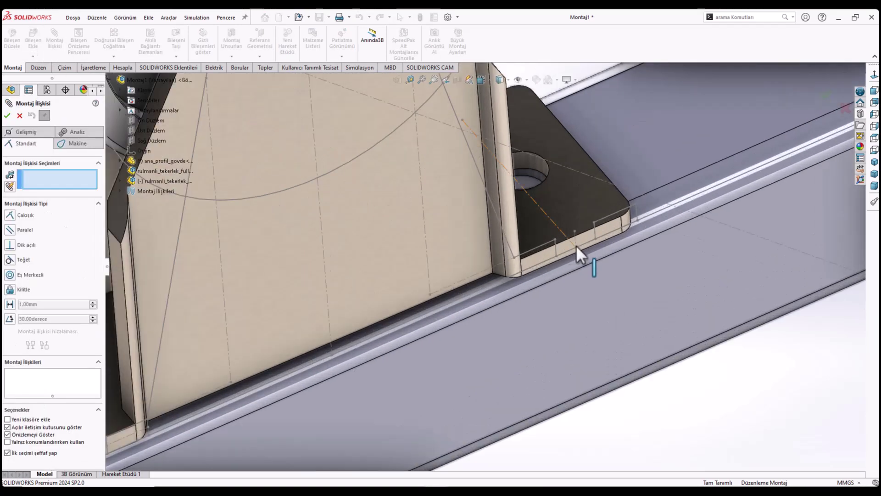
{"action": "left_click", "coordinate": [587, 236]}
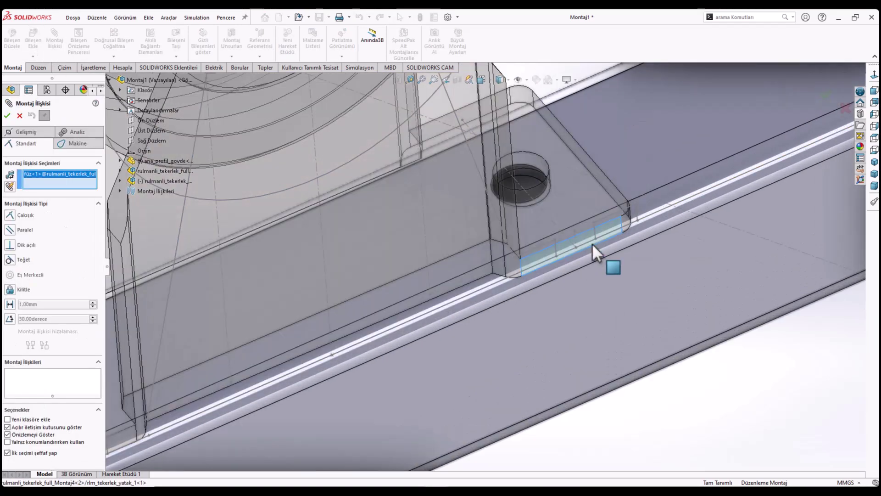
{"action": "left_click", "coordinate": [611, 294]}
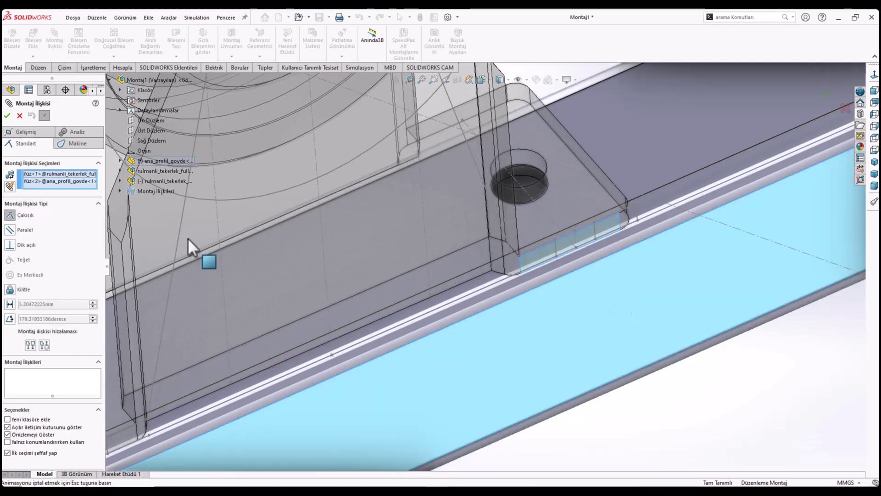
{"action": "left_click", "coordinate": [7, 115]}
{"action": "left_click", "coordinate": [7, 115]}
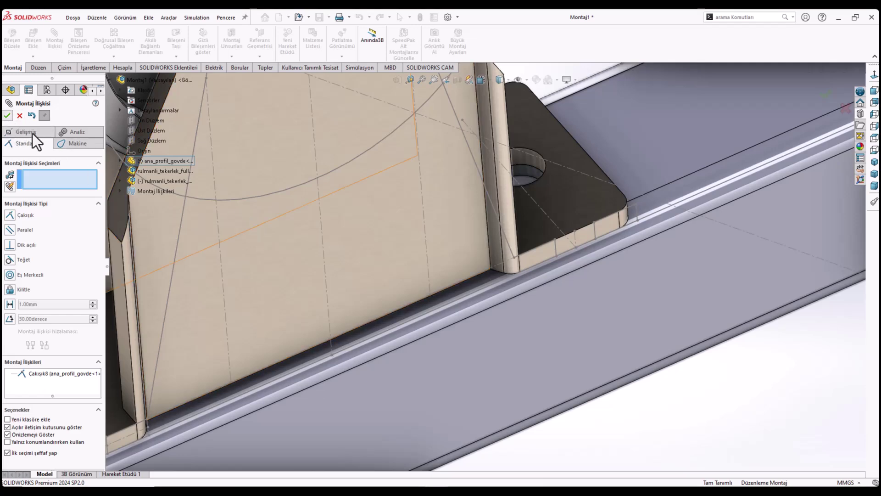
{"action": "scroll", "coordinate": [262, 233], "scroll_direction": "up", "scroll_amount": 5}
{"action": "scroll", "coordinate": [262, 233], "scroll_direction": "up", "scroll_amount": 3}
- Select the bolt hole on the bracket base plate and open the Design Library
{"action": "scroll", "coordinate": [396, 250], "scroll_direction": "up", "scroll_amount": 3}
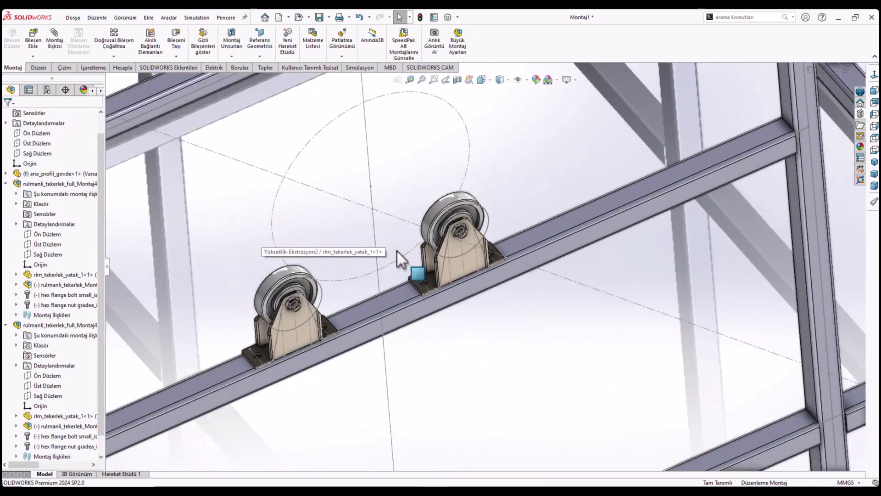
{"action": "scroll", "coordinate": [278, 322], "scroll_direction": "down", "scroll_amount": 4}
{"action": "scroll", "coordinate": [277, 351], "scroll_direction": "down", "scroll_amount": 2}
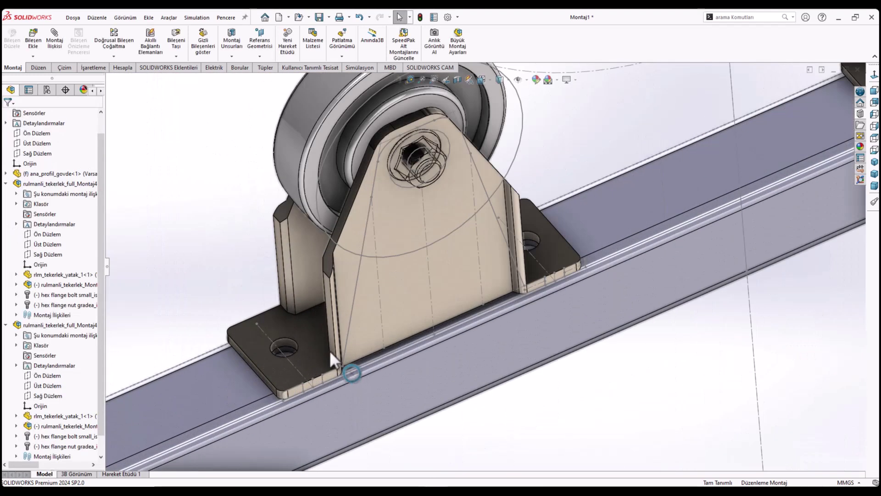
{"action": "scroll", "coordinate": [288, 343], "scroll_direction": "down", "scroll_amount": 2}
{"action": "left_click", "coordinate": [291, 344]}
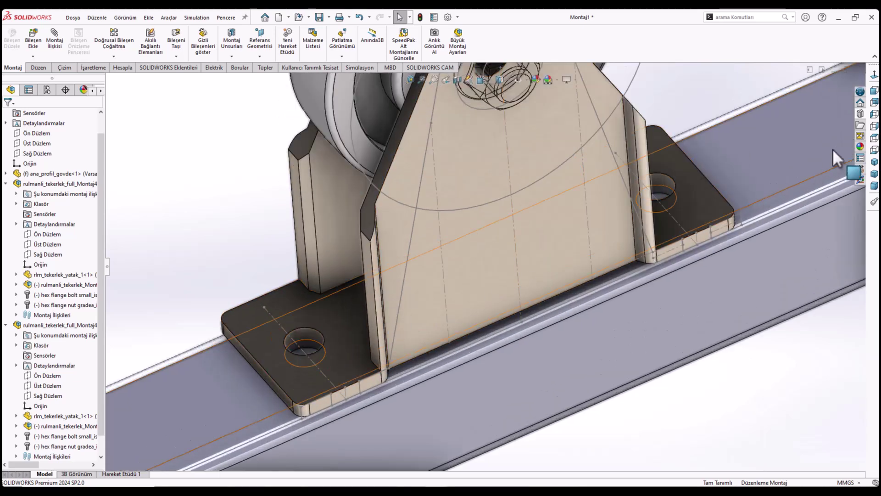
{"action": "left_click", "coordinate": [860, 114]}
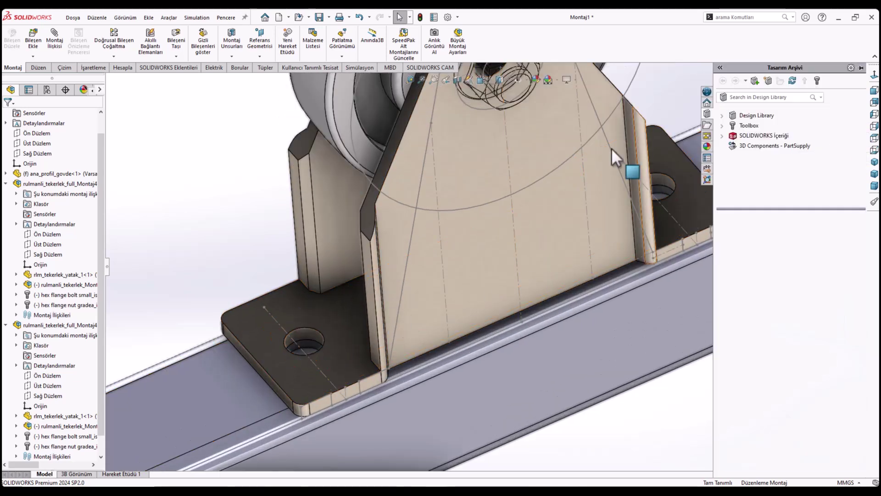
- Save all documents as 'filtre montaj test' in the filtre montaj folder, replacing the existing file
{"action": "left_click", "coordinate": [322, 17]}
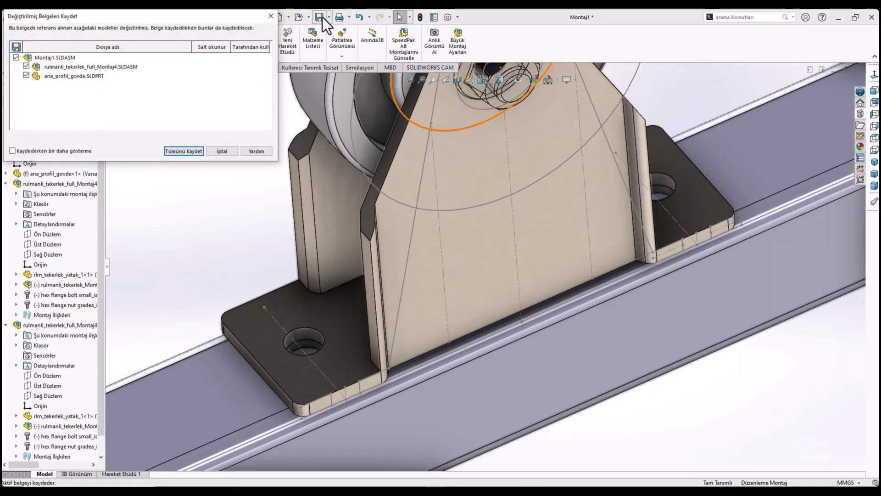
{"action": "left_click", "coordinate": [194, 153]}
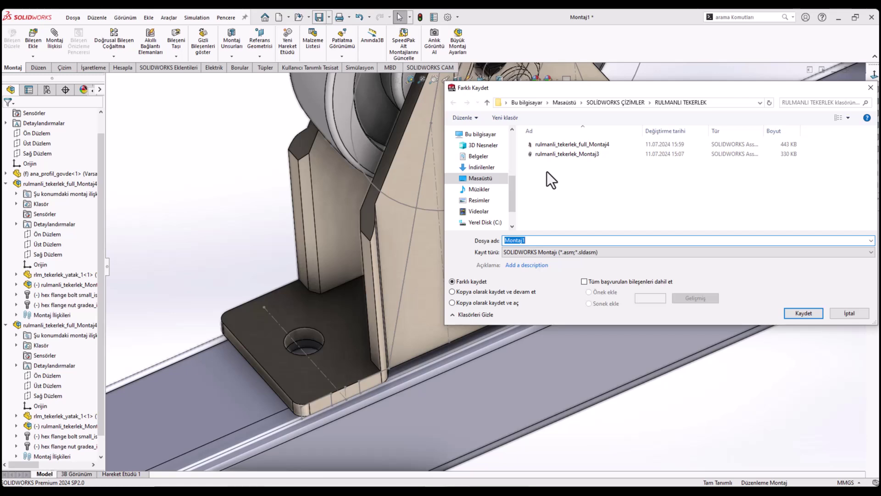
{"action": "left_click", "coordinate": [488, 105]}
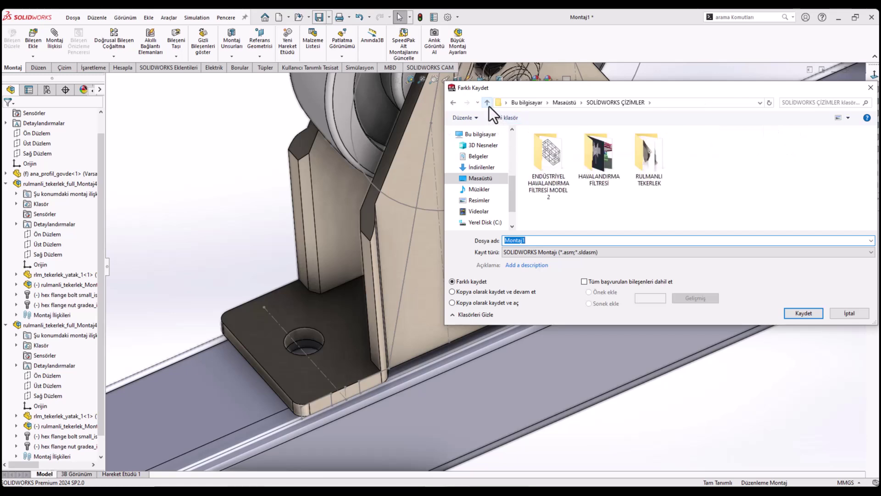
{"action": "double_click", "coordinate": [543, 158]}
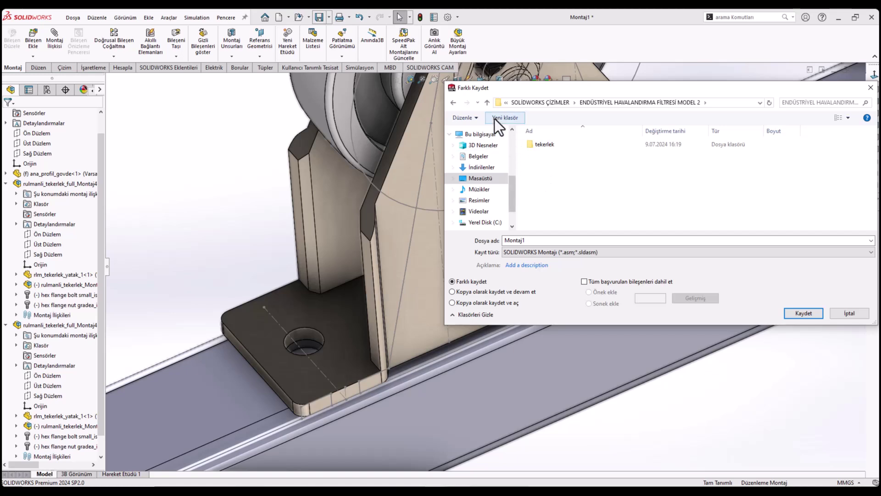
{"action": "left_click", "coordinate": [487, 103]}
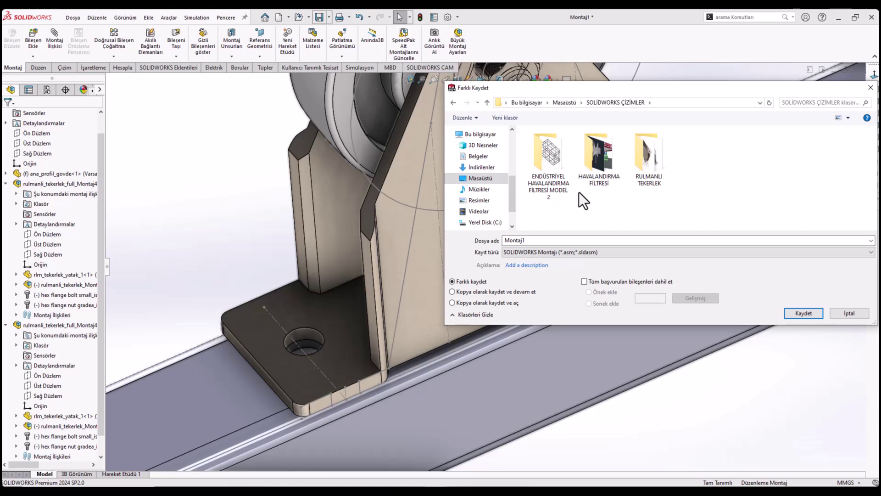
{"action": "double_click", "coordinate": [560, 162]}
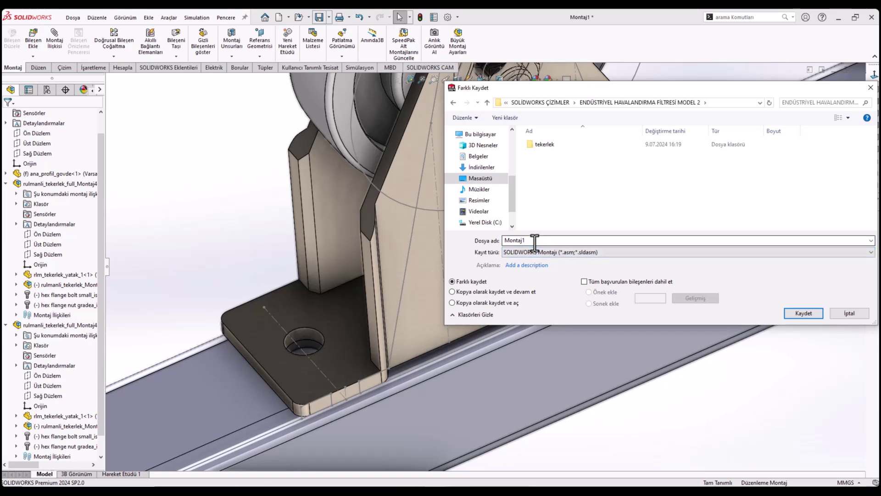
{"action": "left_click", "coordinate": [487, 104]}
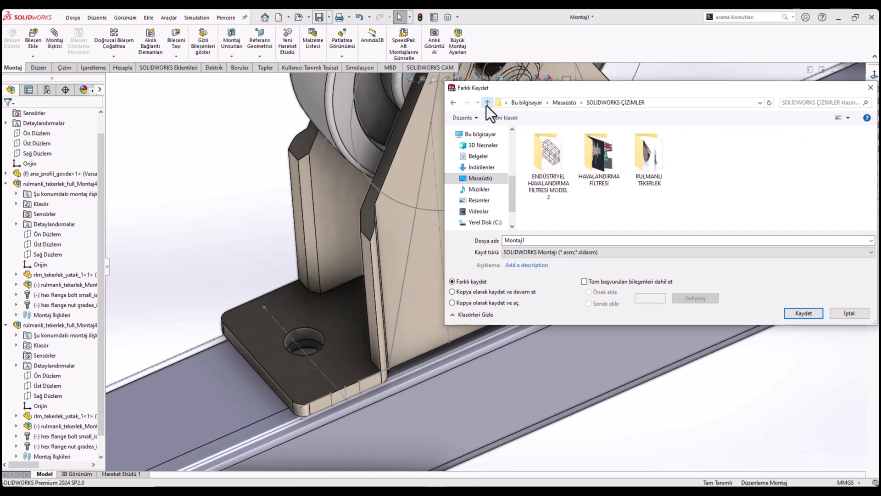
{"action": "double_click", "coordinate": [623, 177]}
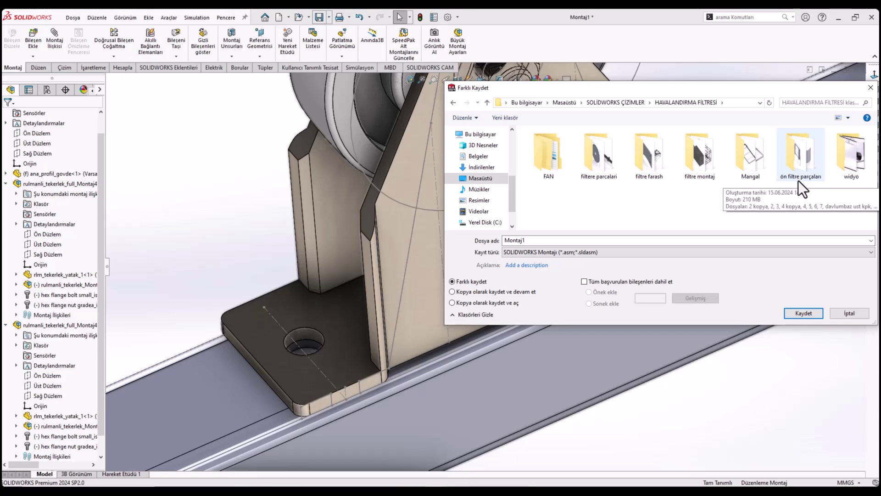
{"action": "double_click", "coordinate": [694, 167]}
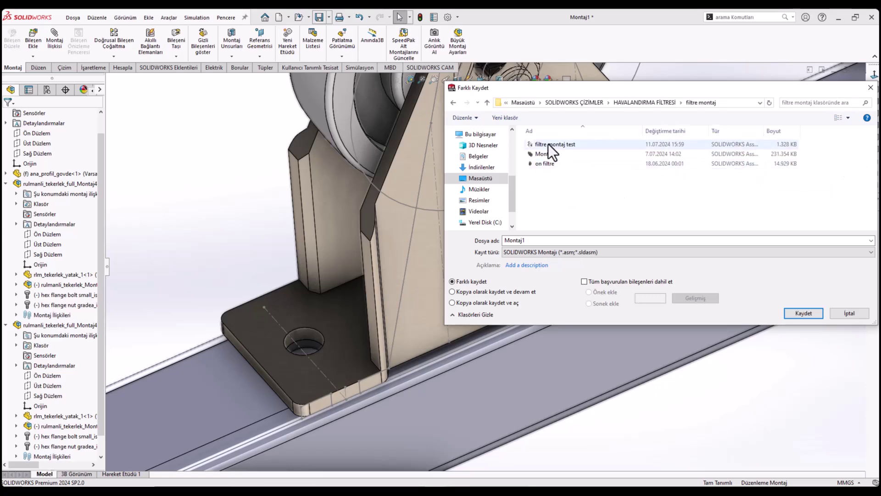
{"action": "left_click", "coordinate": [548, 144]}
{"action": "left_click", "coordinate": [804, 313]}
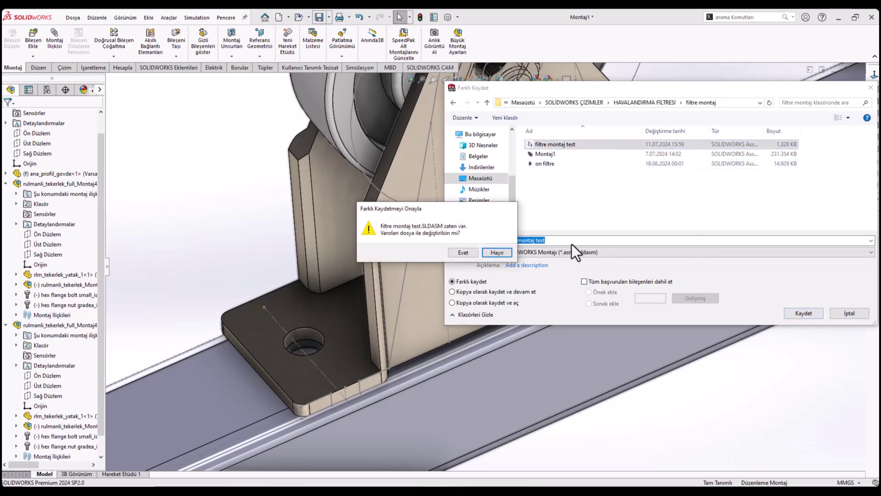
{"action": "left_click", "coordinate": [466, 254]}
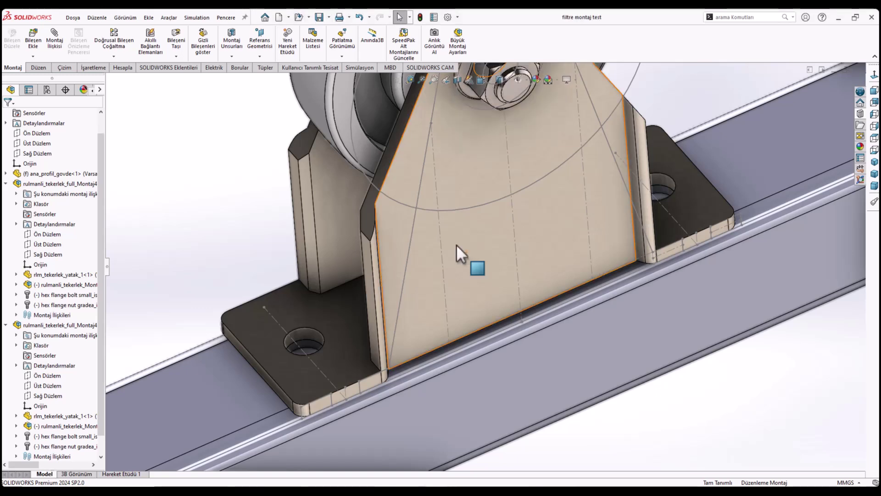
- Drag an ISO 4162 hex flange bolt from Toolbox ISO Altıgen Cıvatalar ve Vidalar into the base-plate hole
{"action": "left_click", "coordinate": [860, 115]}
{"action": "left_click", "coordinate": [735, 125]}
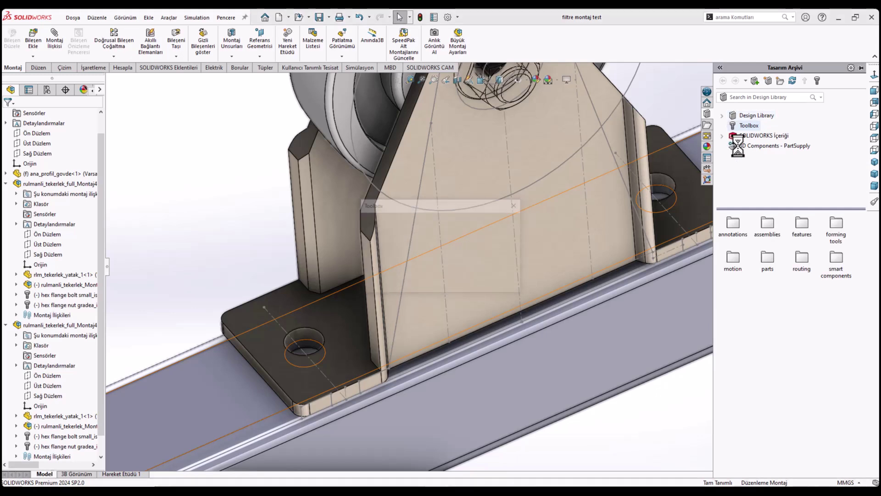
{"action": "scroll", "coordinate": [778, 399], "scroll_direction": "down", "scroll_amount": 3}
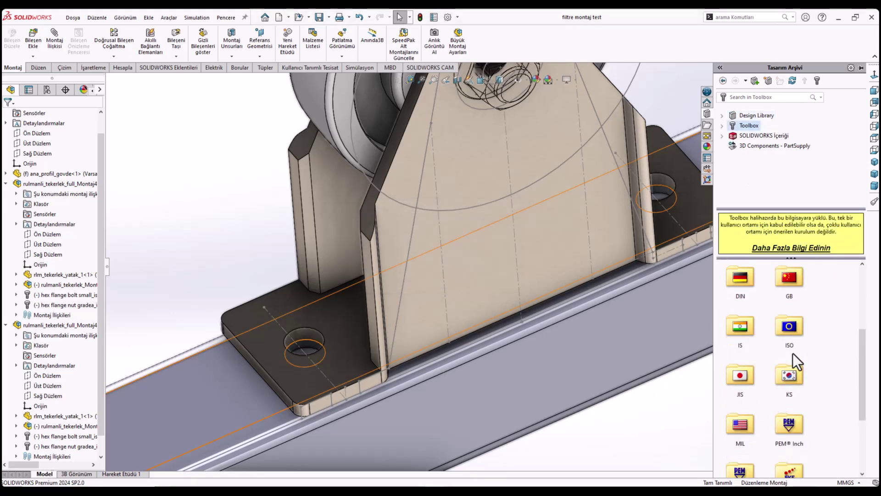
{"action": "double_click", "coordinate": [794, 334]}
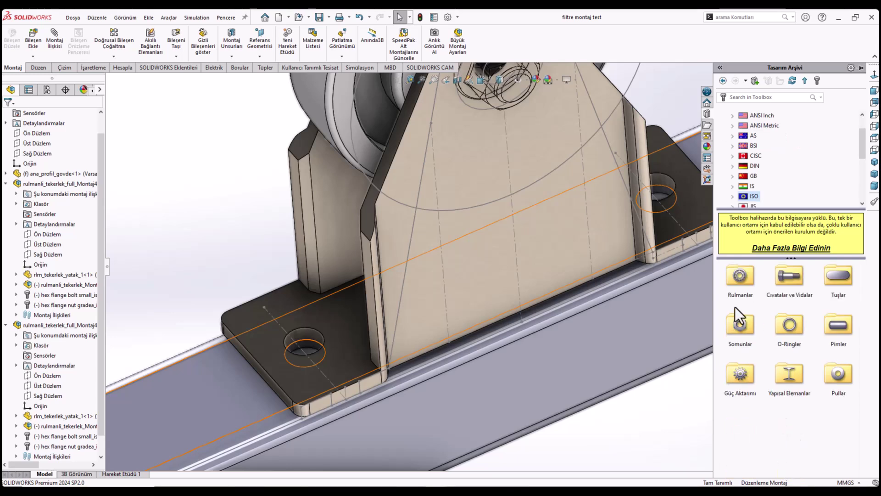
{"action": "double_click", "coordinate": [781, 286]}
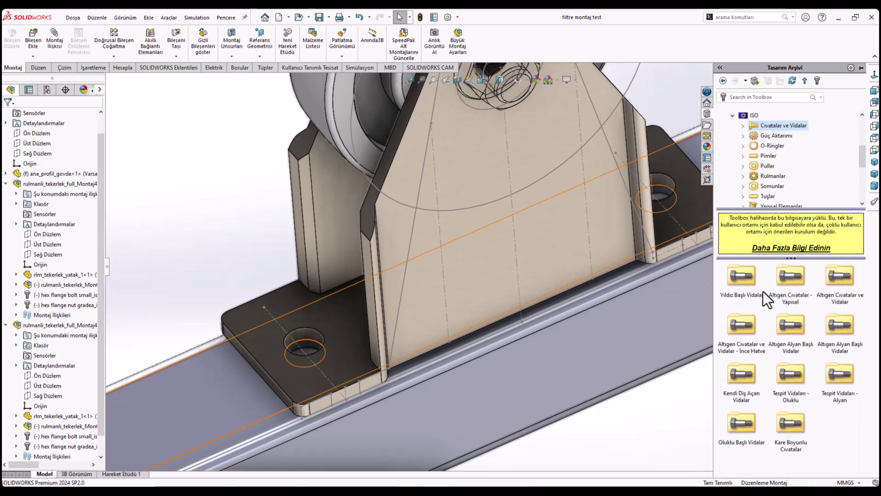
{"action": "left_click", "coordinate": [835, 284]}
{"action": "double_click", "coordinate": [835, 284]}
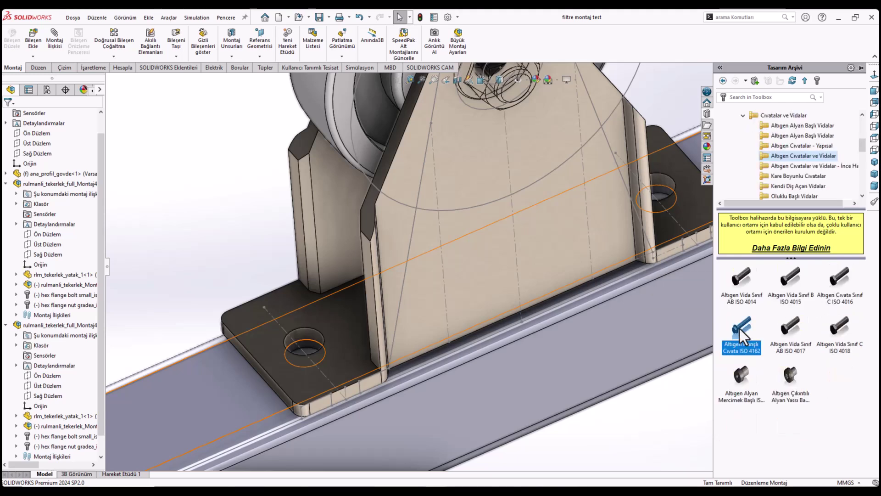
{"action": "left_click_drag", "start_coordinate": [737, 345], "coordinate": [305, 344]}
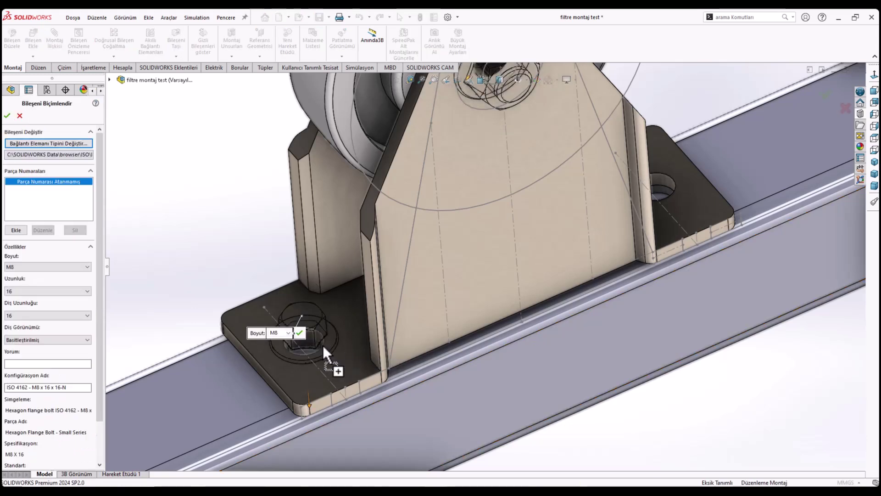
- Change the placed flange bolt's size to M10 and confirm it
{"action": "middle_click_drag", "start_coordinate": [355, 336], "coordinate": [338, 294]}
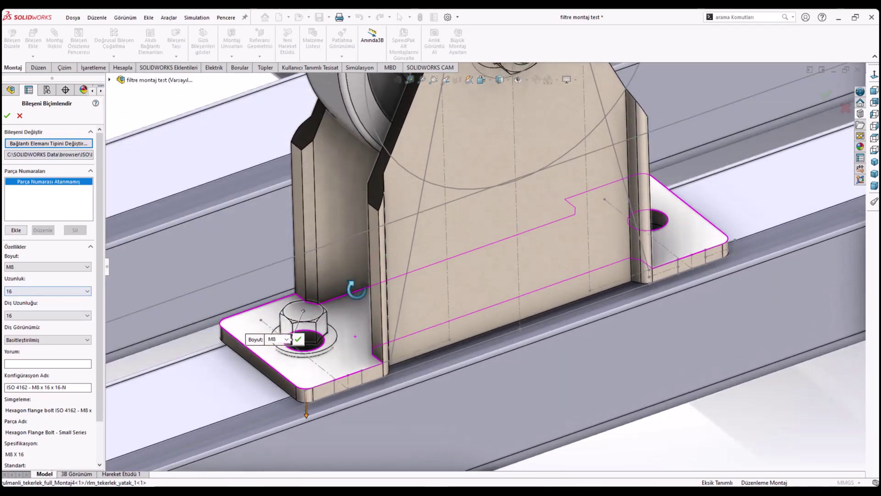
{"action": "scroll", "coordinate": [338, 295], "scroll_direction": "up", "scroll_amount": 3}
{"action": "scroll", "coordinate": [381, 312], "scroll_direction": "up", "scroll_amount": 2}
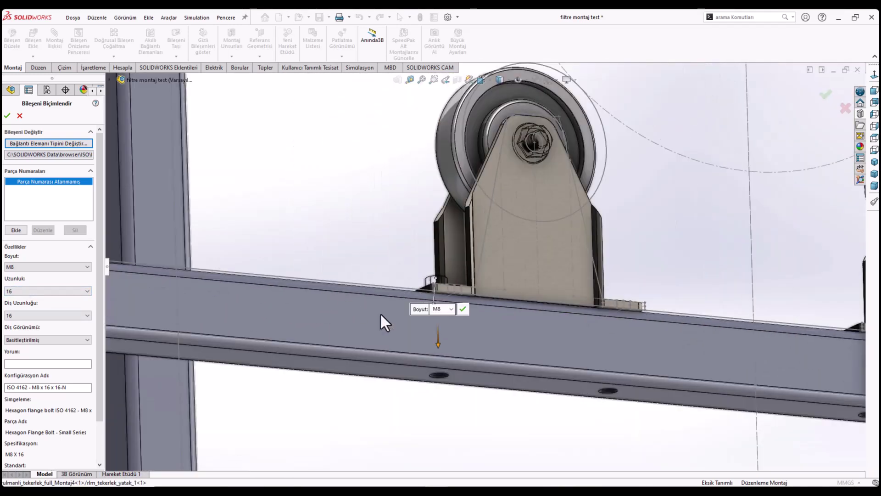
{"action": "left_click", "coordinate": [35, 293]}
{"action": "left_click", "coordinate": [47, 267]}
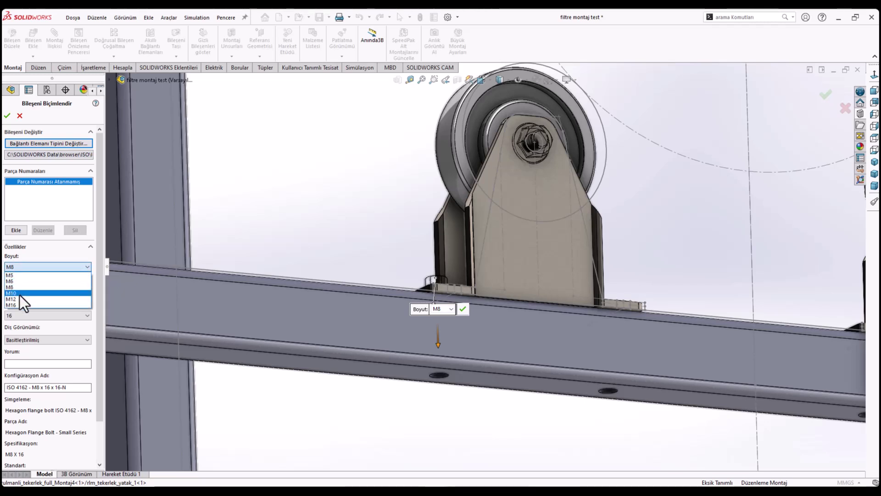
{"action": "left_click", "coordinate": [20, 293]}
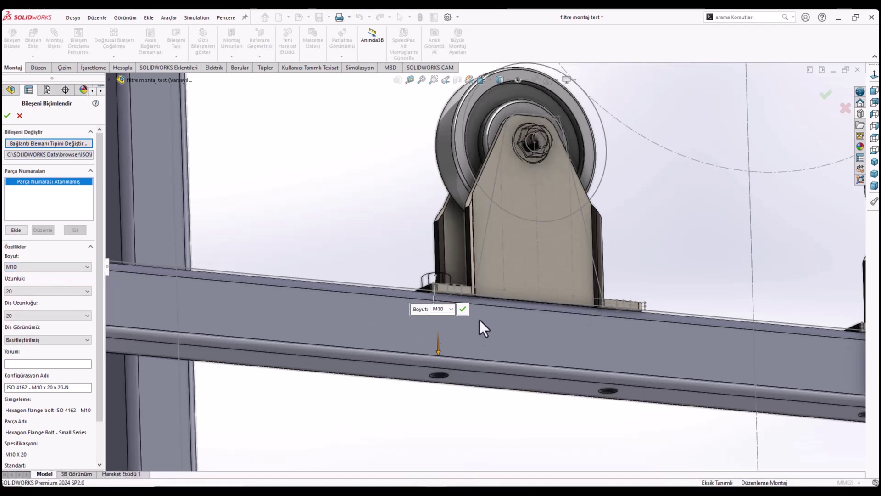
{"action": "left_click", "coordinate": [462, 310]}
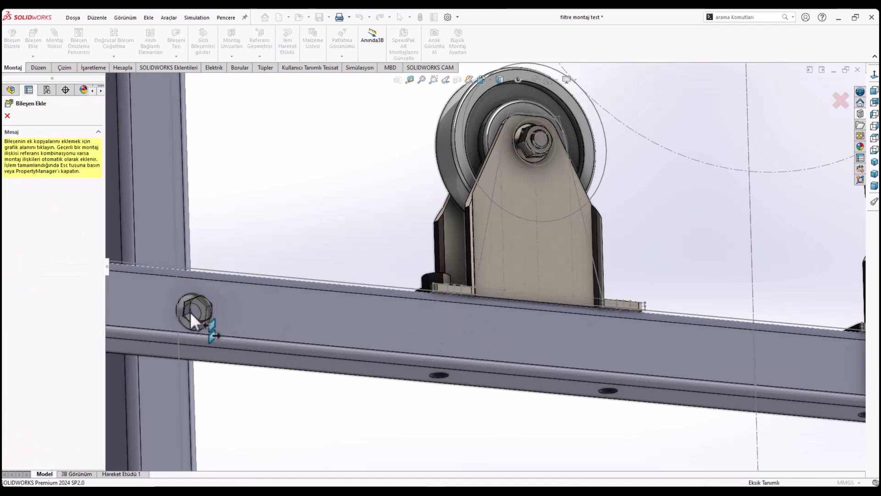
- Drop a second bolt into the other bracket hole
{"action": "left_click", "coordinate": [478, 305]}
{"action": "scroll", "coordinate": [458, 353], "scroll_direction": "up", "scroll_amount": 5}
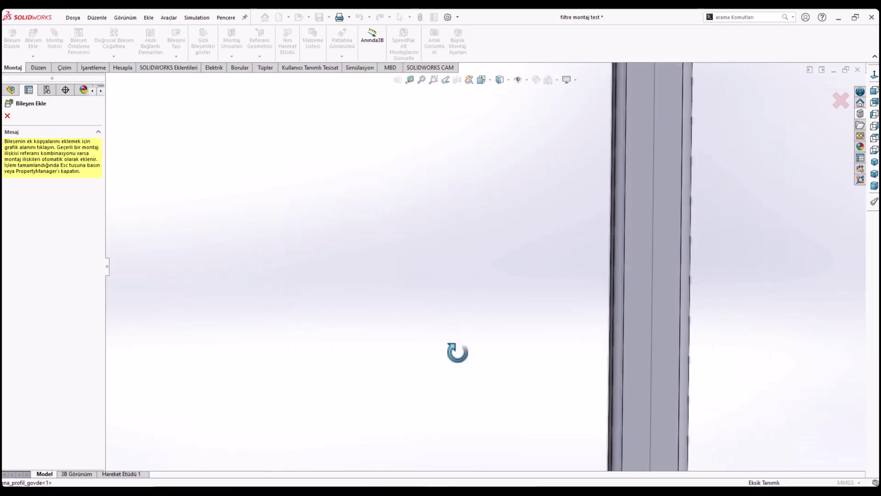
{"action": "scroll", "coordinate": [458, 354], "scroll_direction": "up", "scroll_amount": 5}
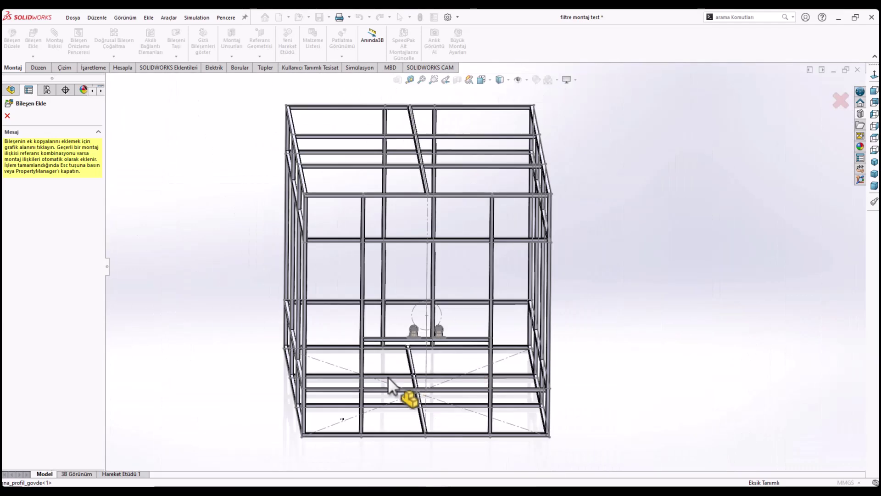
{"action": "scroll", "coordinate": [389, 377], "scroll_direction": "up", "scroll_amount": 2}
{"action": "scroll", "coordinate": [457, 294], "scroll_direction": "down", "scroll_amount": 3}
{"action": "scroll", "coordinate": [455, 269], "scroll_direction": "down", "scroll_amount": 4}
{"action": "scroll", "coordinate": [456, 269], "scroll_direction": "down", "scroll_amount": 2}
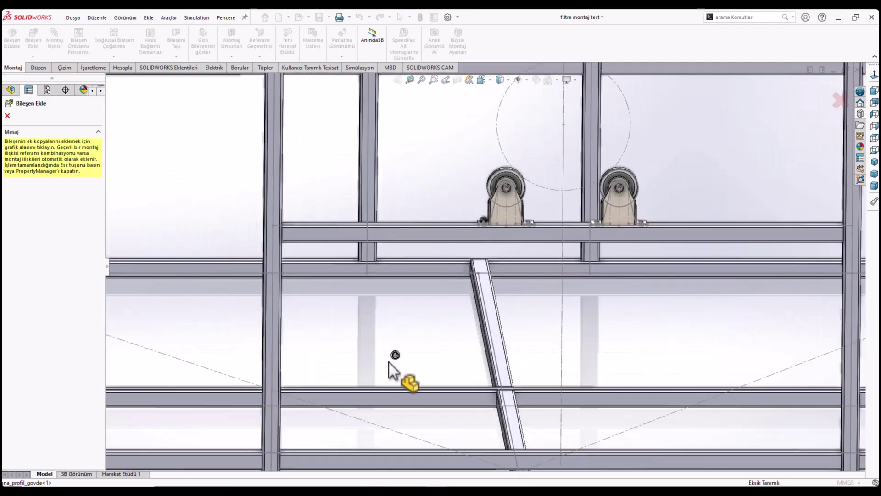
{"action": "scroll", "coordinate": [494, 241], "scroll_direction": "down", "scroll_amount": 3}
{"action": "scroll", "coordinate": [477, 232], "scroll_direction": "down", "scroll_amount": 3}
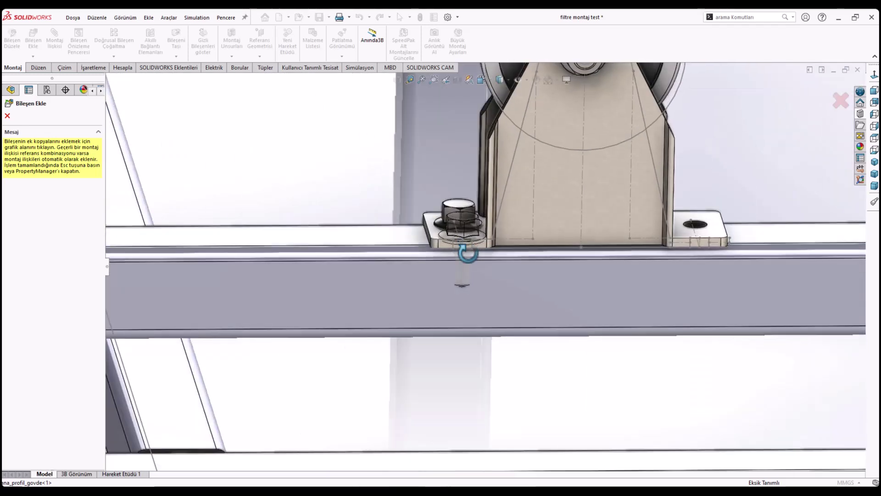
{"action": "middle_click_drag", "start_coordinate": [464, 239], "coordinate": [472, 230]}
- Exit component insertion and right-click the flange bolt to edit it, raising the read-only warning
{"action": "key", "text": "Escape"}
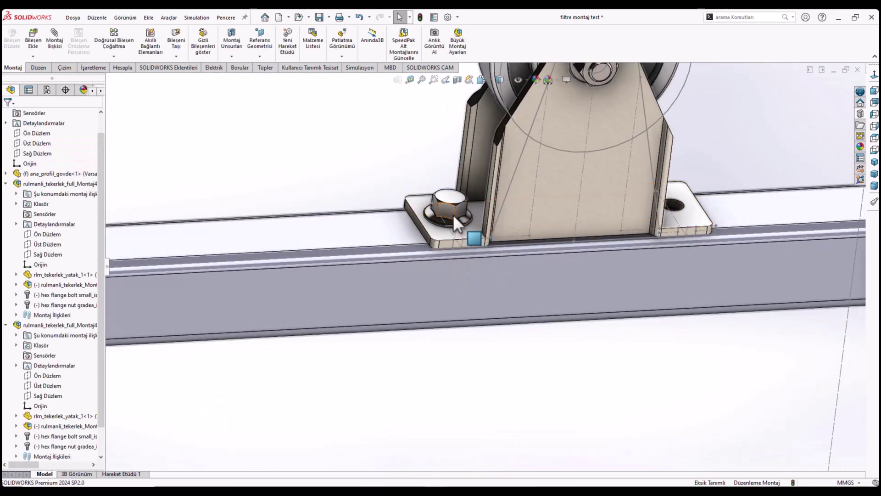
{"action": "left_click", "coordinate": [461, 211]}
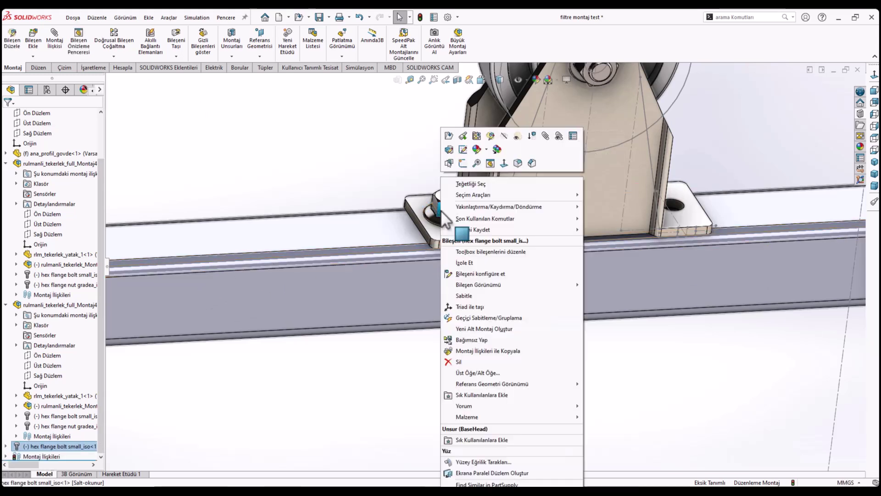
{"action": "right_click", "coordinate": [441, 210]}
- Dismiss the read-only warning and expand the M10 flange bolt's features (BaseHead, BaseBody, Flange) in the tree
{"action": "left_click", "coordinate": [450, 151]}
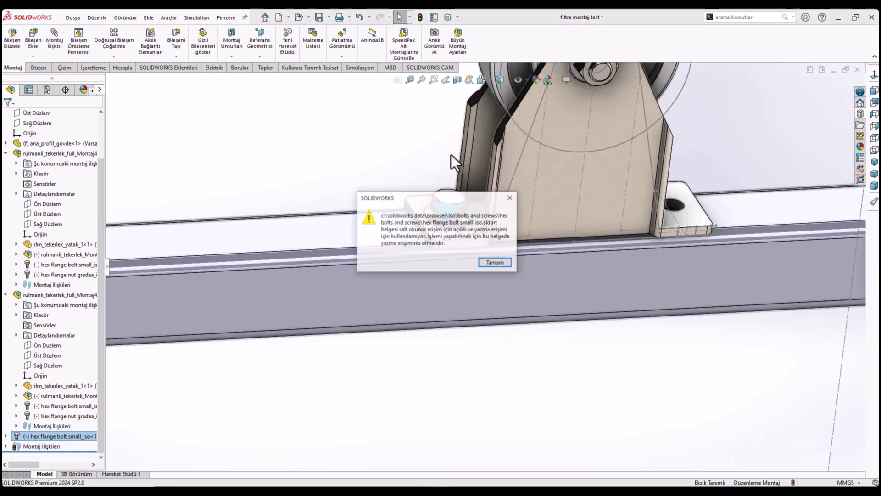
{"action": "left_click", "coordinate": [494, 263]}
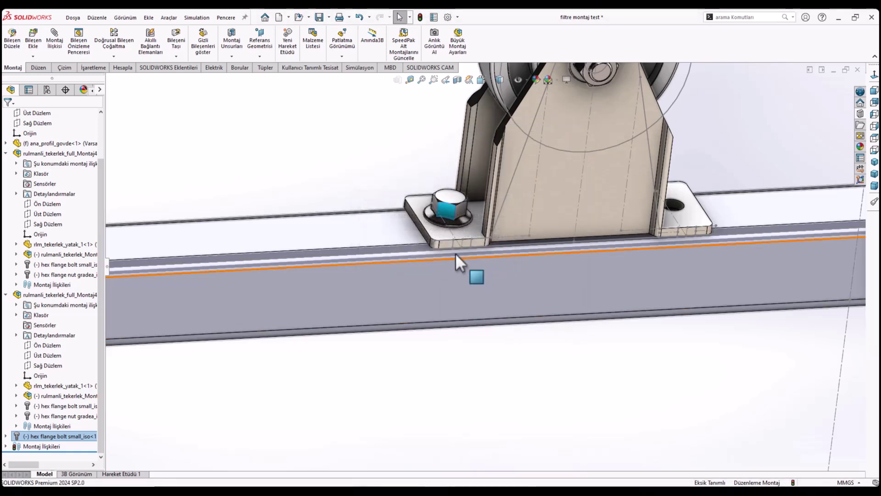
{"action": "right_click", "coordinate": [458, 213]}
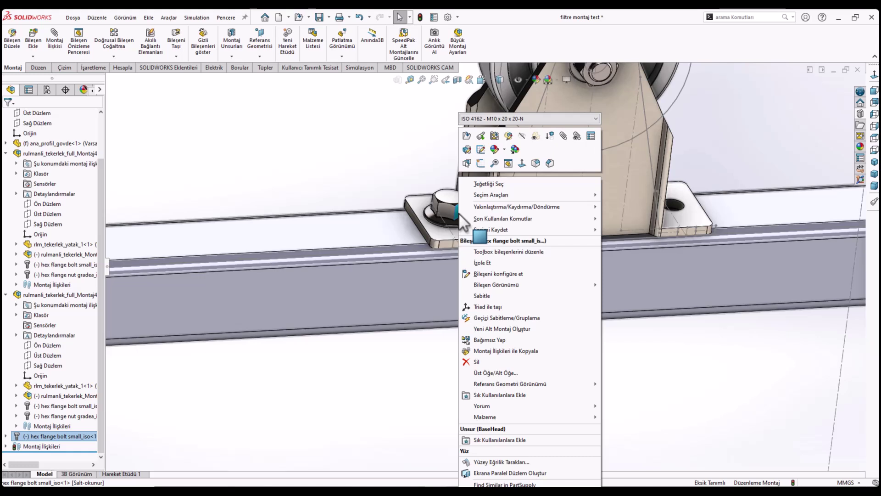
{"action": "left_click", "coordinate": [218, 358]}
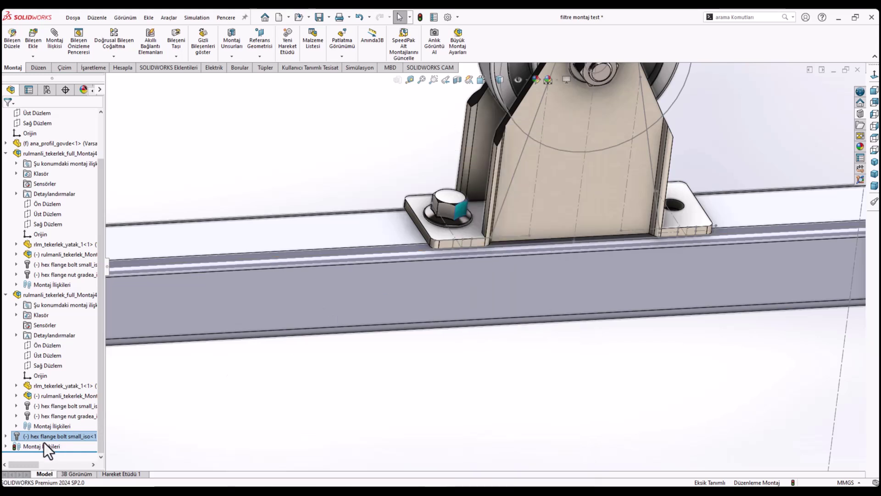
{"action": "right_click", "coordinate": [25, 437]}
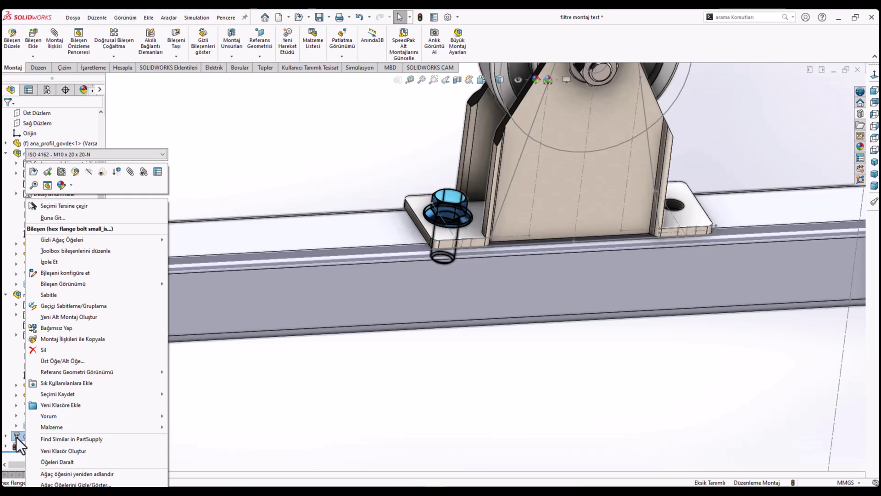
{"action": "double_click", "coordinate": [16, 437]}
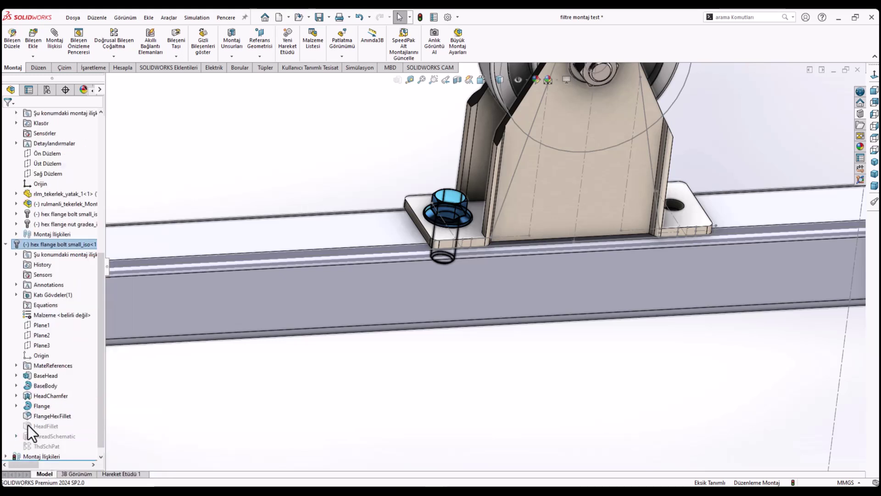
- Drag the flange bolt's length handle down so its shank exits the beam's underside hole
{"action": "right_click", "coordinate": [33, 247]}
{"action": "key", "text": "Escape"}
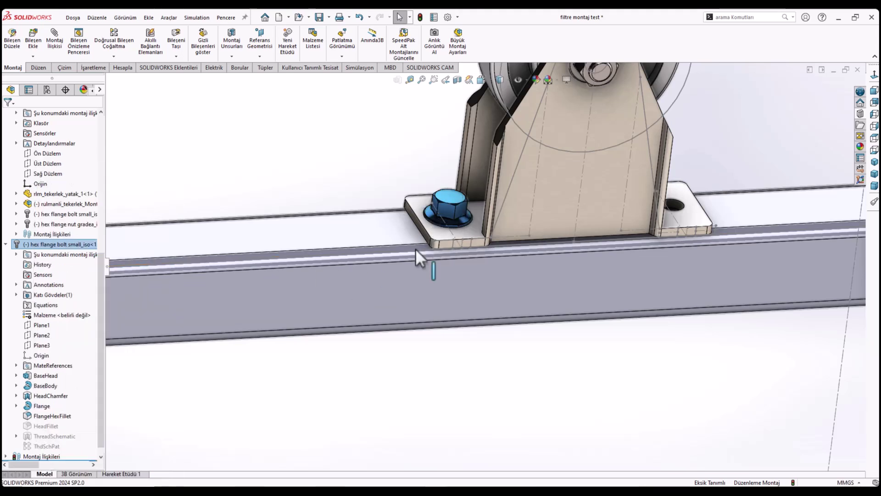
{"action": "key", "text": "Escape"}
{"action": "left_click", "coordinate": [449, 211]}
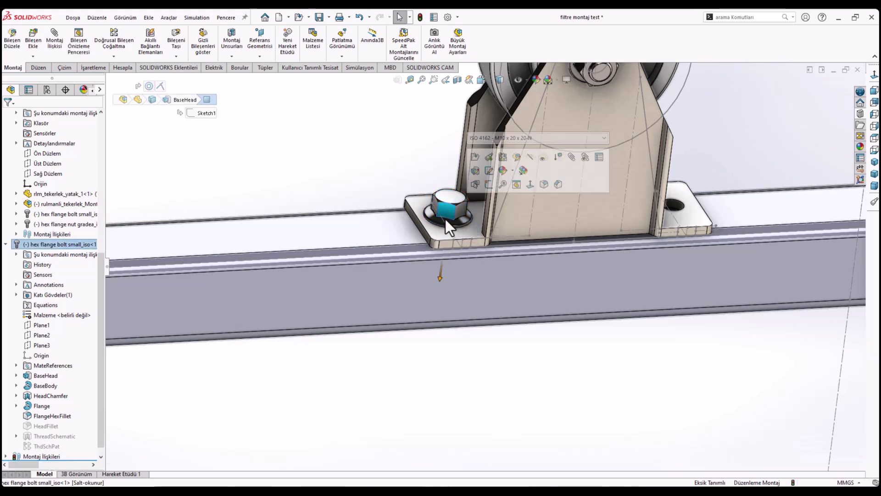
{"action": "left_click_drag", "start_coordinate": [439, 281], "coordinate": [435, 309], "text": "ctrl"}
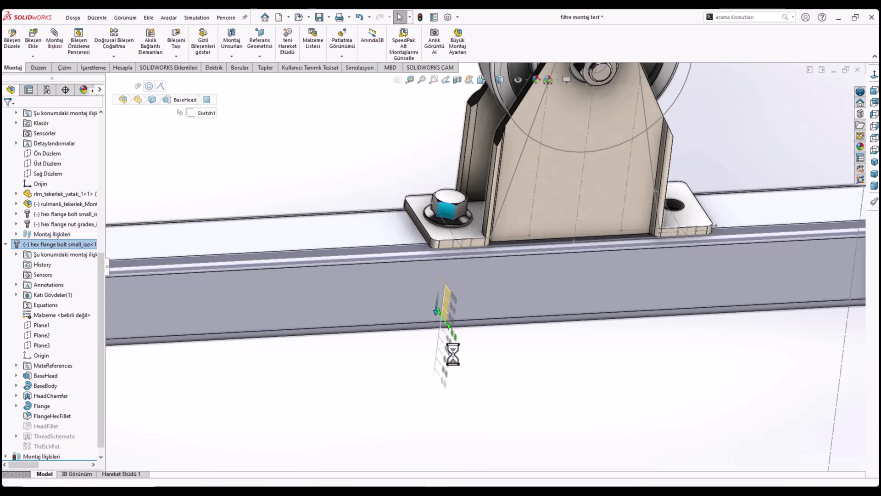
{"action": "middle_click_drag", "start_coordinate": [482, 283], "coordinate": [414, 335]}
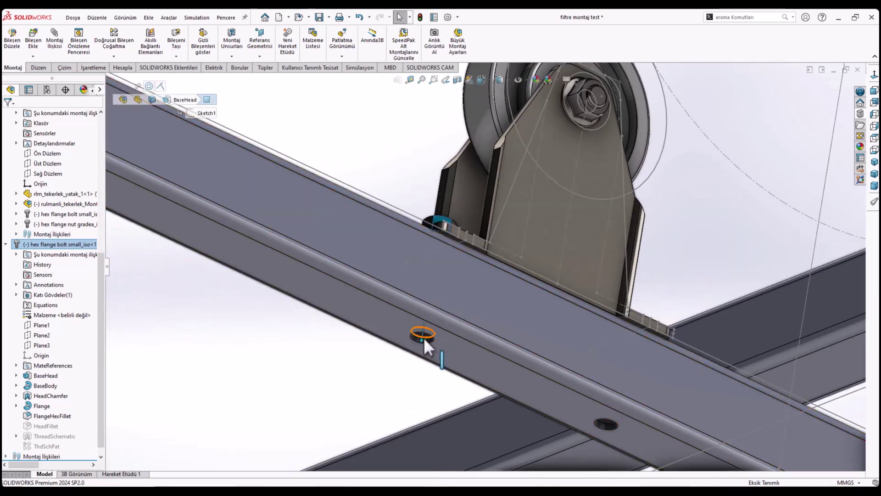
{"action": "left_click", "coordinate": [424, 338]}
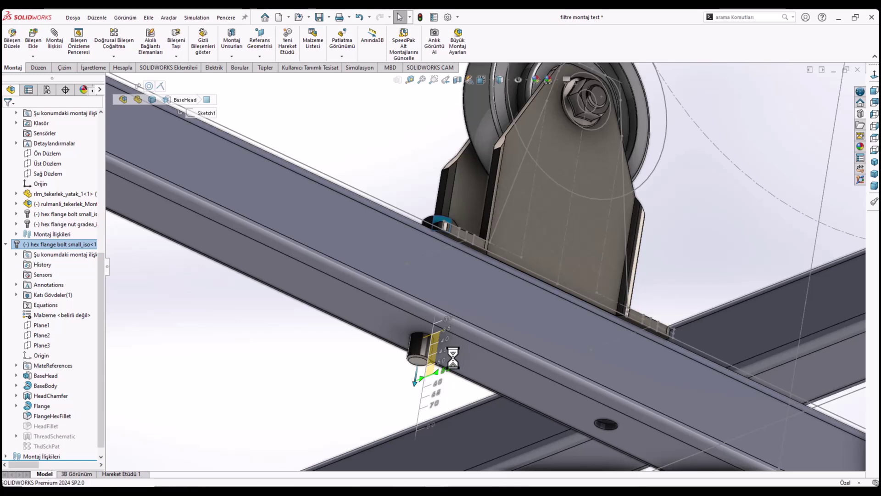
{"action": "scroll", "coordinate": [452, 358], "scroll_direction": "down", "scroll_amount": 3}
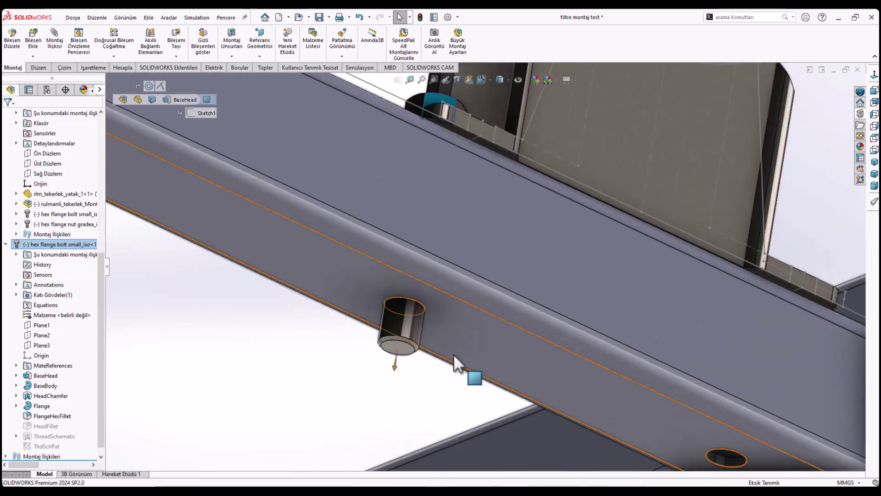
{"action": "scroll", "coordinate": [454, 354], "scroll_direction": "up", "scroll_amount": 3}
{"action": "middle_click_drag", "start_coordinate": [546, 312], "coordinate": [538, 332]}
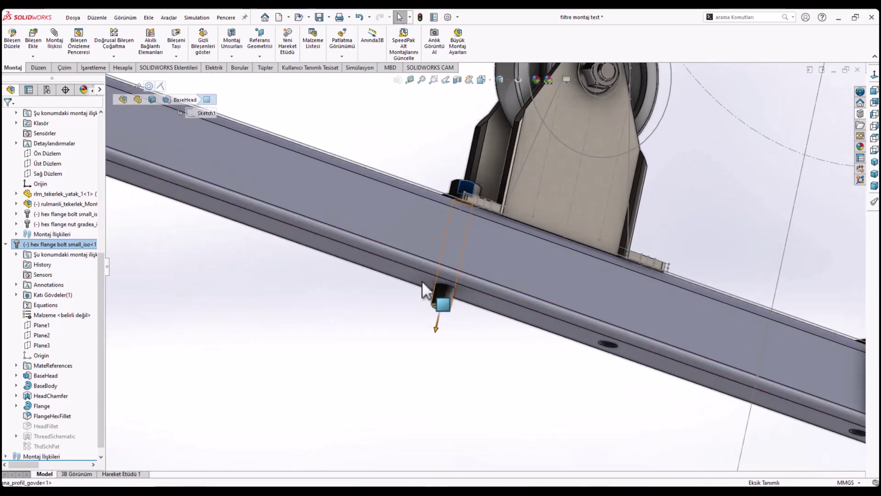
- Drag an M10 ISO 4161 flanged hex nut from Toolbox Altıgen Somunlar onto the bolt end
{"action": "left_click", "coordinate": [862, 115]}
{"action": "scroll", "coordinate": [760, 174], "scroll_direction": "down", "scroll_amount": 5}
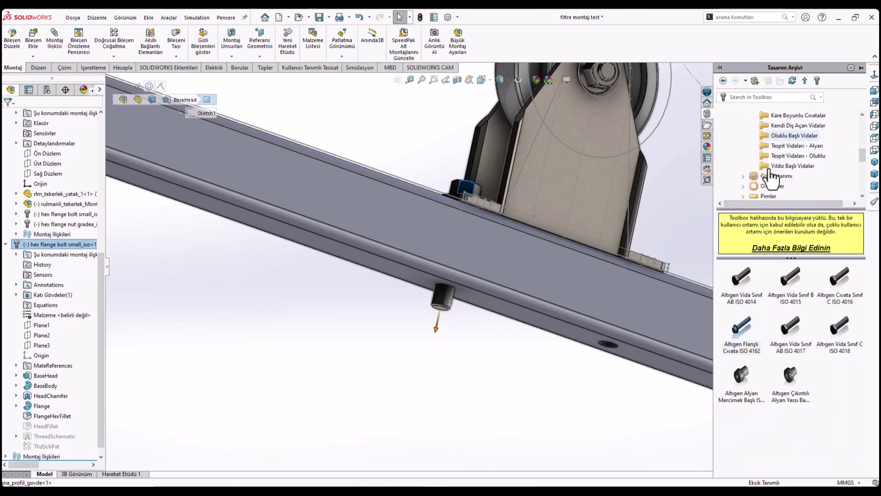
{"action": "scroll", "coordinate": [752, 174], "scroll_direction": "down", "scroll_amount": 2}
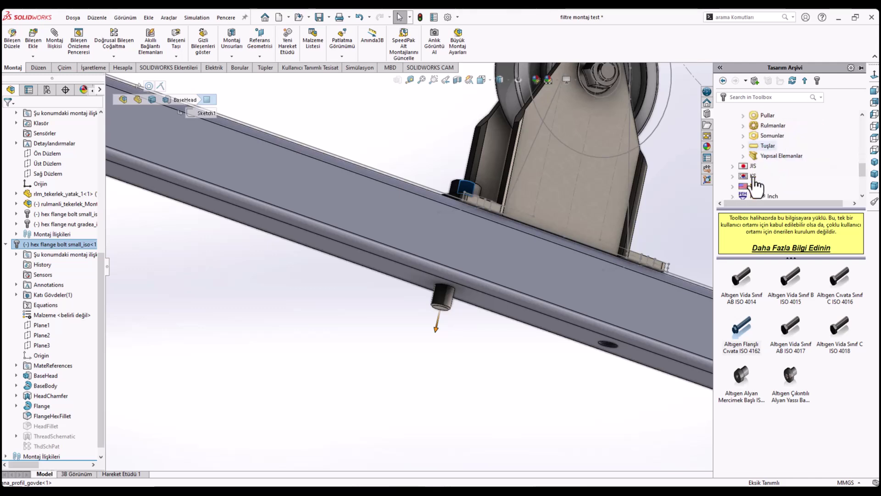
{"action": "scroll", "coordinate": [755, 151], "scroll_direction": "down", "scroll_amount": 2}
{"action": "left_click", "coordinate": [756, 138]}
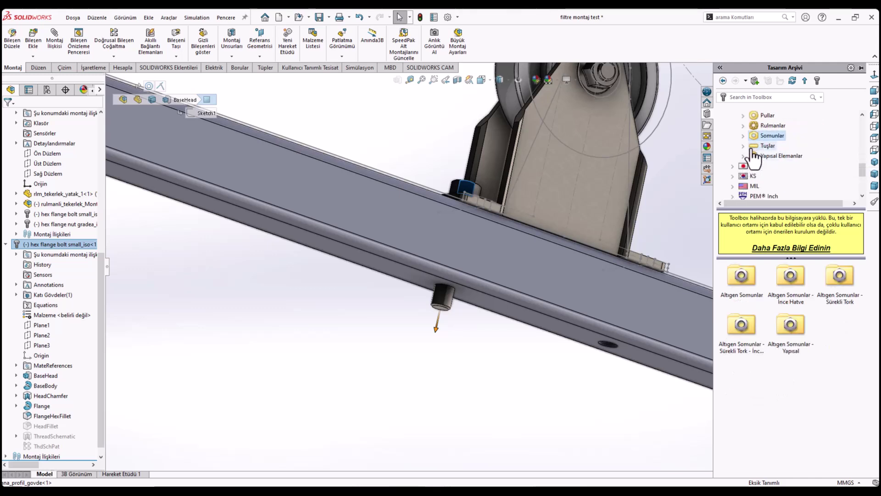
{"action": "double_click", "coordinate": [739, 278]}
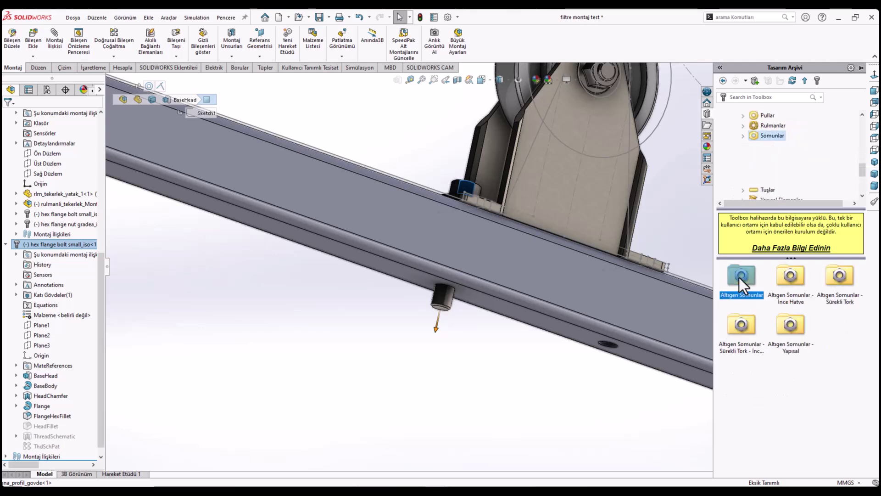
{"action": "left_click_drag", "start_coordinate": [743, 278], "coordinate": [474, 302]}
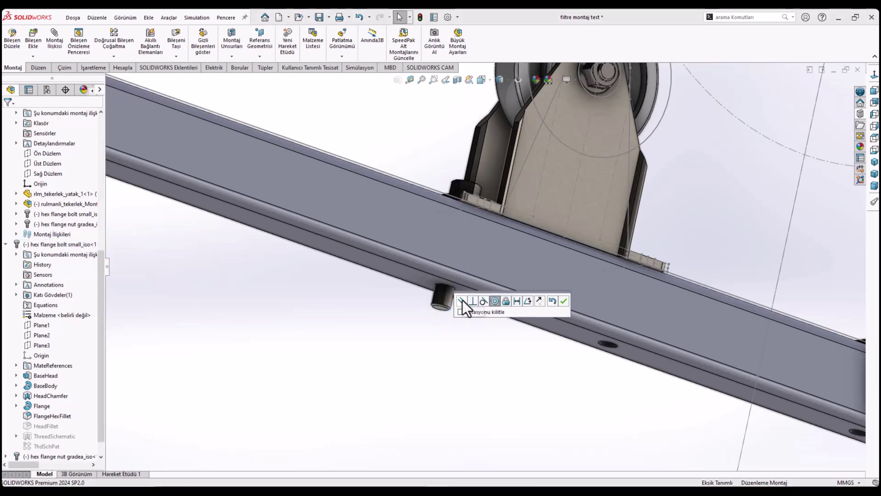
{"action": "left_click", "coordinate": [463, 300]}
{"action": "scroll", "coordinate": [457, 287], "scroll_direction": "down", "scroll_amount": 3}
{"action": "middle_click_drag", "start_coordinate": [456, 285], "coordinate": [490, 230]}
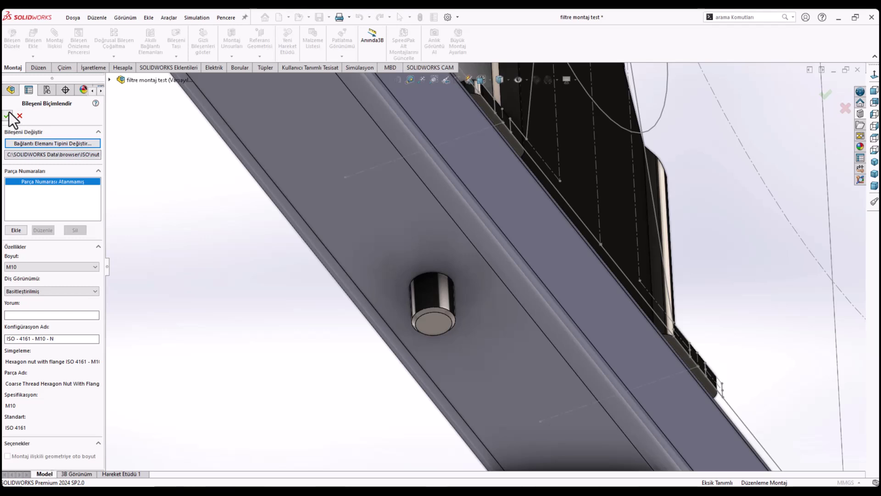
- Confirm the M10 nut configuration and place the nut at the bolt end
{"action": "key", "text": "Return"}
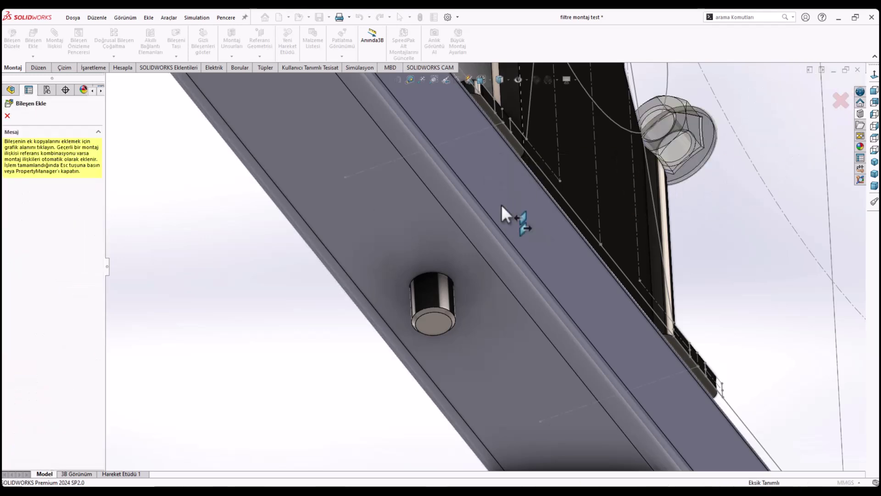
{"action": "left_click", "coordinate": [444, 268]}
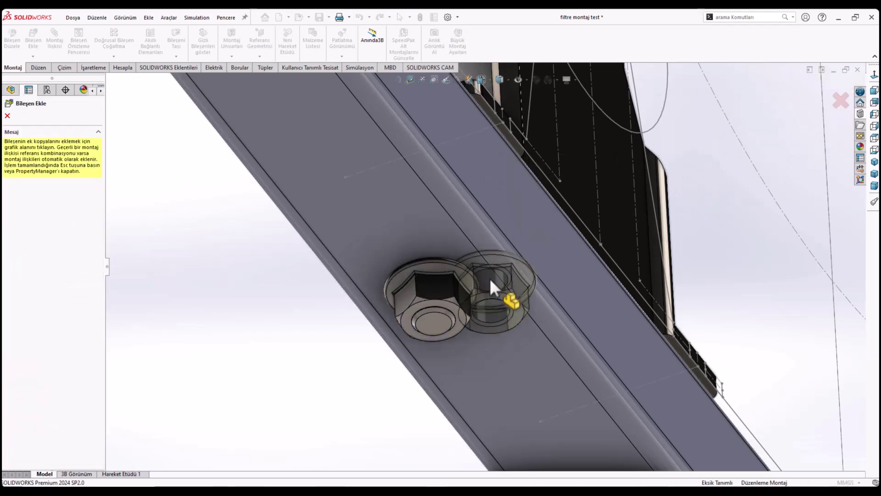
{"action": "scroll", "coordinate": [554, 324], "scroll_direction": "up", "scroll_amount": 5}
{"action": "mouse_move", "coordinate": [554, 324]}
{"action": "middle_mouse_down"}
{"action": "mouse_move", "coordinate": [492, 377]}
{"action": "mouse_move", "coordinate": [609, 339]}
{"action": "mouse_move", "coordinate": [596, 360]}
{"action": "middle_mouse_up"}
{"action": "scroll", "coordinate": [597, 340], "scroll_direction": "down", "scroll_amount": 2}
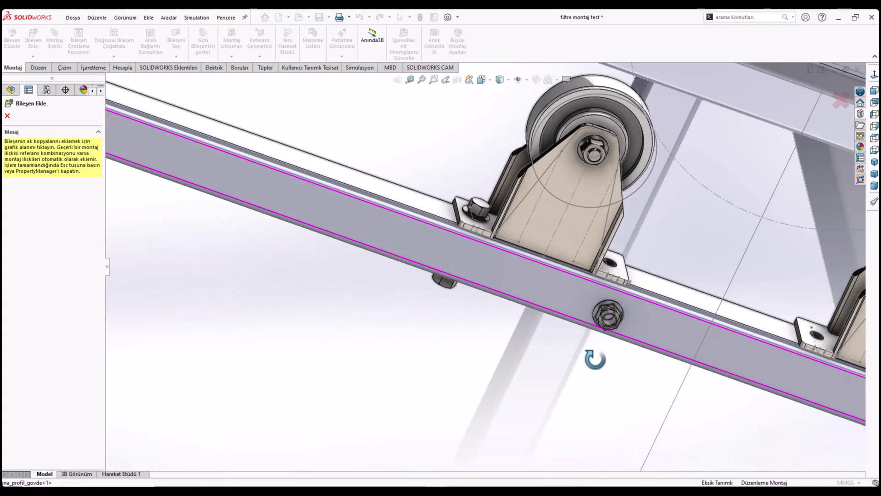
{"action": "scroll", "coordinate": [634, 291], "scroll_direction": "up", "scroll_amount": 5}
{"action": "middle_click_drag", "start_coordinate": [596, 322], "coordinate": [627, 309]}
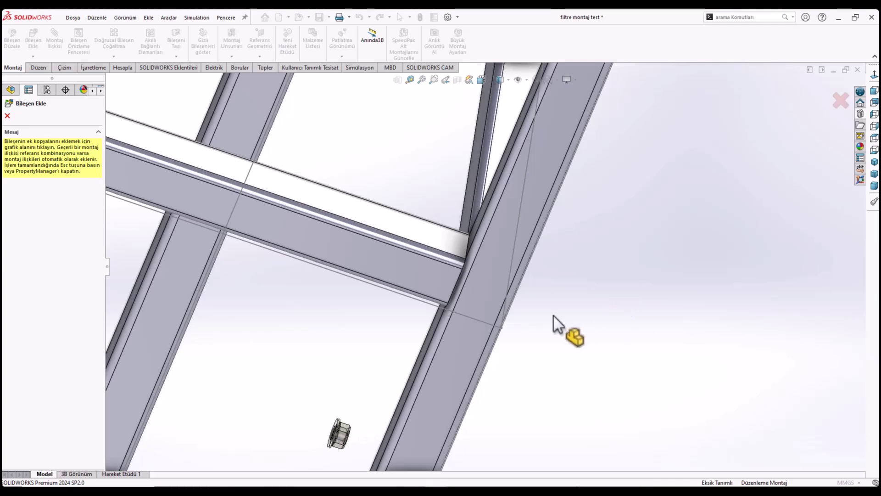
- End component insertion and orient the view toward the caster wheels
{"action": "key", "text": "Escape"}
{"action": "scroll", "coordinate": [554, 314], "scroll_direction": "up", "scroll_amount": 5}
{"action": "scroll", "coordinate": [301, 273], "scroll_direction": "down", "scroll_amount": 3}
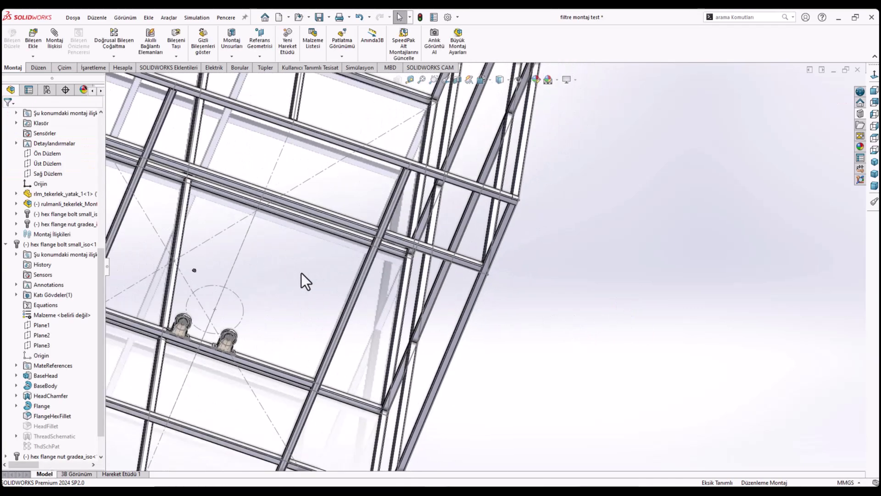
{"action": "middle_click_drag", "start_coordinate": [301, 273], "coordinate": [268, 339]}
{"action": "scroll", "coordinate": [337, 258], "scroll_direction": "down", "scroll_amount": 4}
- Copy a flange bolt into the first caster bracket's empty mounting hole
{"action": "scroll", "coordinate": [385, 241], "scroll_direction": "down", "scroll_amount": 3}
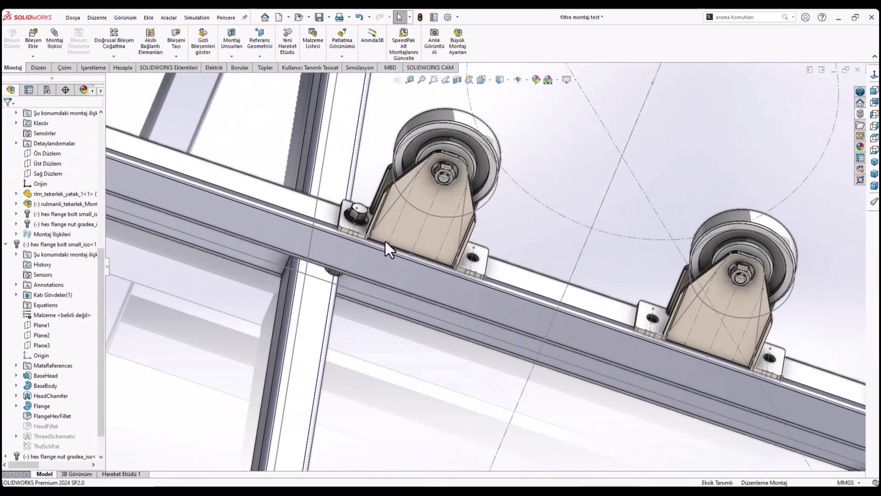
{"action": "mouse_move", "coordinate": [385, 241]}
{"action": "middle_mouse_down"}
{"action": "mouse_move", "coordinate": [388, 276]}
{"action": "mouse_move", "coordinate": [288, 274]}
{"action": "middle_mouse_up"}
{"action": "scroll", "coordinate": [386, 241], "scroll_direction": "down", "scroll_amount": 3}
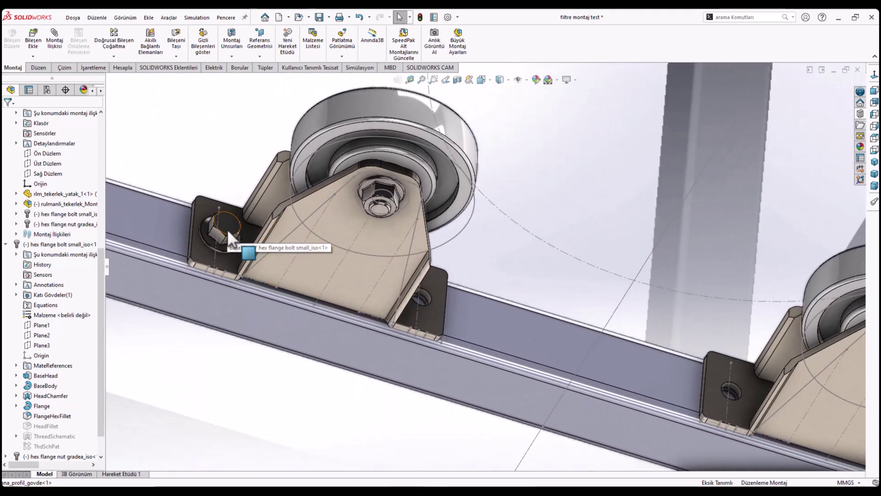
{"action": "left_click", "coordinate": [227, 228]}
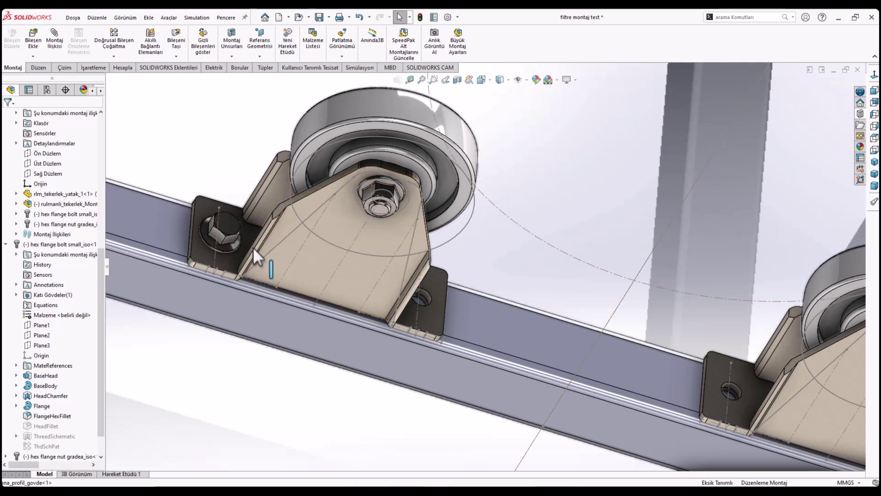
{"action": "mouse_move", "coordinate": [230, 226]}
{"action": "left_mouse_down", "text": "ctrl"}
{"action": "mouse_move", "coordinate": [533, 322]}
{"action": "mouse_move", "coordinate": [430, 310]}
{"action": "left_mouse_up", "text": "ctrl"}
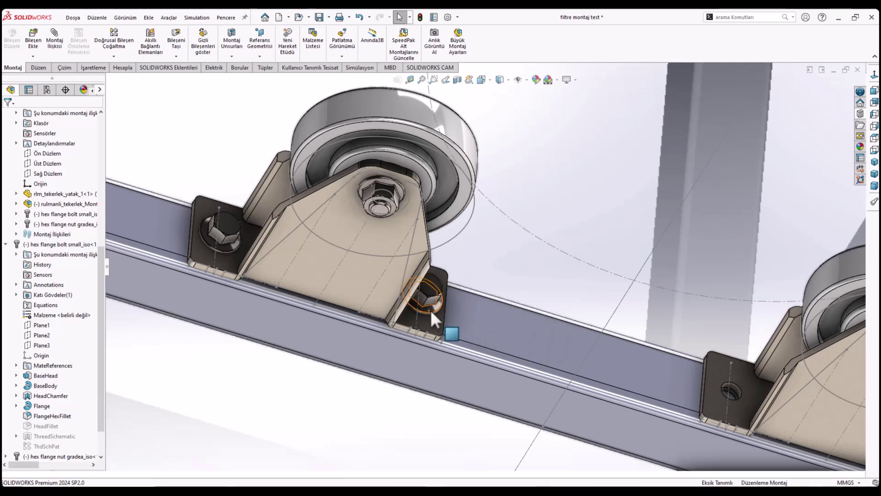
- Copy a flange nut onto the second bolt end under the rail
{"action": "middle_click_drag", "start_coordinate": [441, 309], "coordinate": [478, 106]}
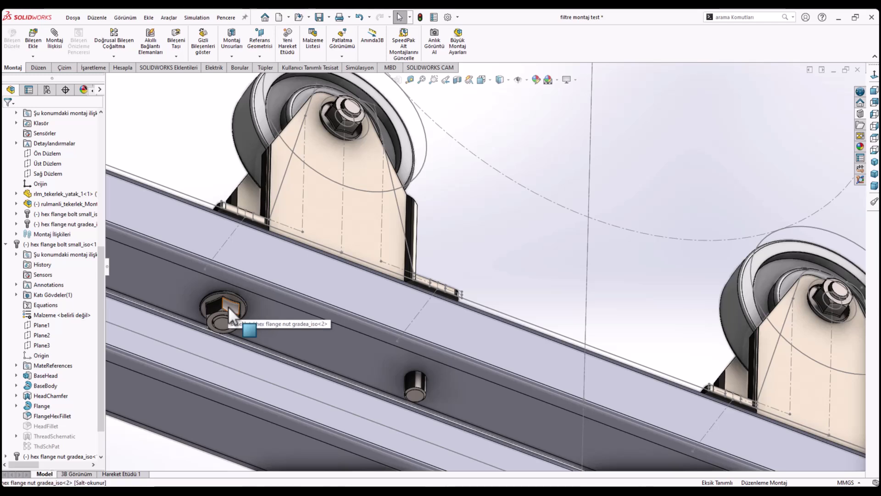
{"action": "mouse_move", "coordinate": [229, 306]}
{"action": "left_mouse_down", "text": "ctrl"}
{"action": "mouse_move", "coordinate": [422, 387]}
{"action": "mouse_move", "coordinate": [416, 371]}
{"action": "left_mouse_up", "text": "ctrl"}
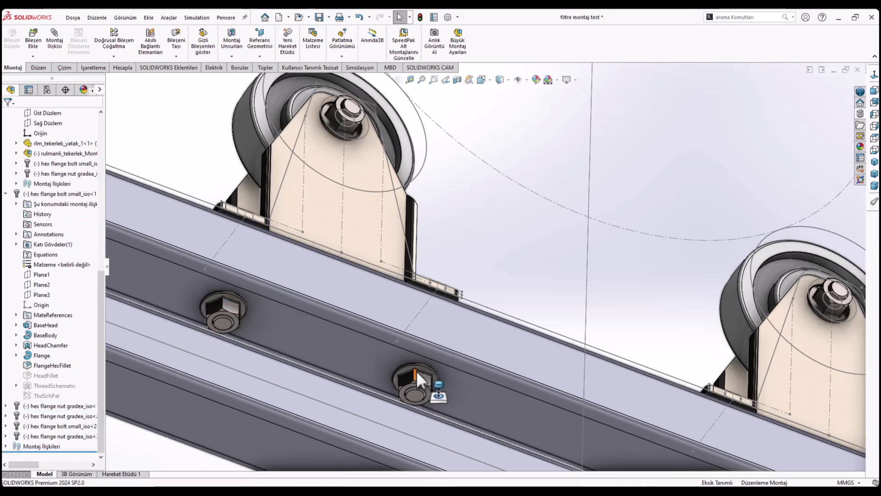
{"action": "middle_click_drag", "start_coordinate": [438, 338], "coordinate": [419, 390]}
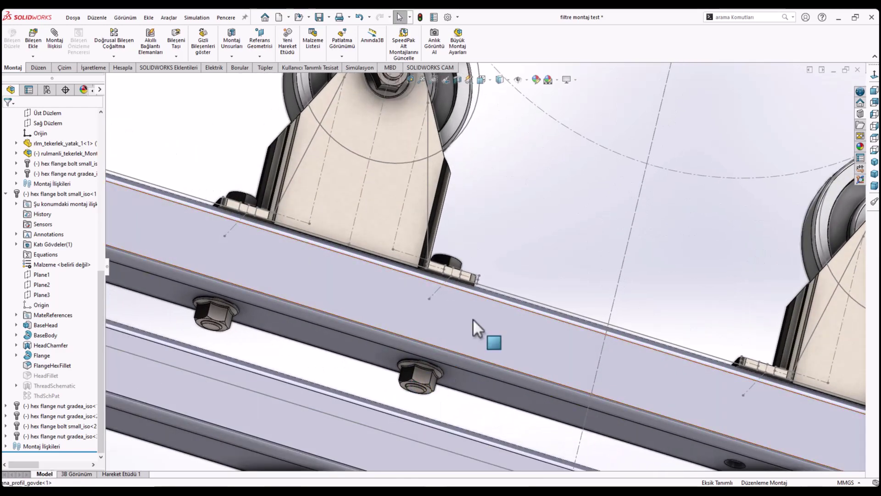
{"action": "scroll", "coordinate": [473, 319], "scroll_direction": "up", "scroll_amount": 3}
{"action": "middle_click_drag", "start_coordinate": [483, 321], "coordinate": [498, 367]}
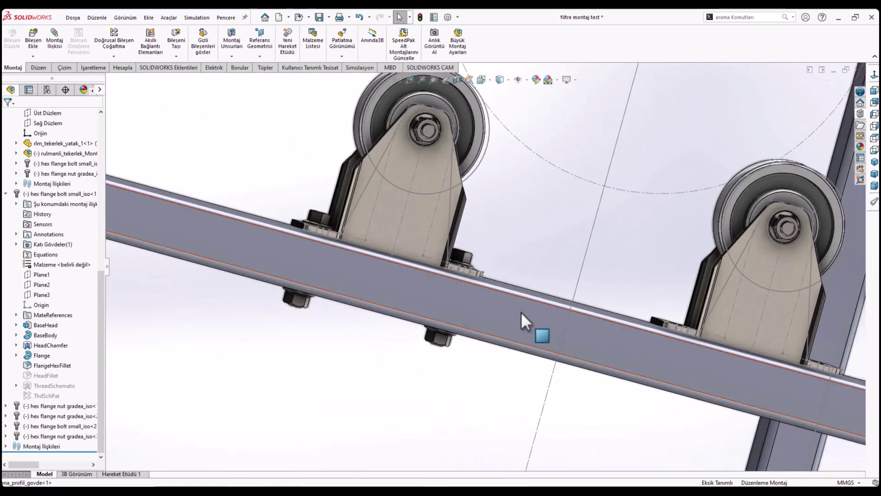
{"action": "mouse_move", "coordinate": [522, 313]}
{"action": "middle_mouse_down"}
{"action": "mouse_move", "coordinate": [345, 319]}
{"action": "mouse_move", "coordinate": [354, 341]}
{"action": "mouse_move", "coordinate": [369, 344]}
{"action": "middle_mouse_up"}
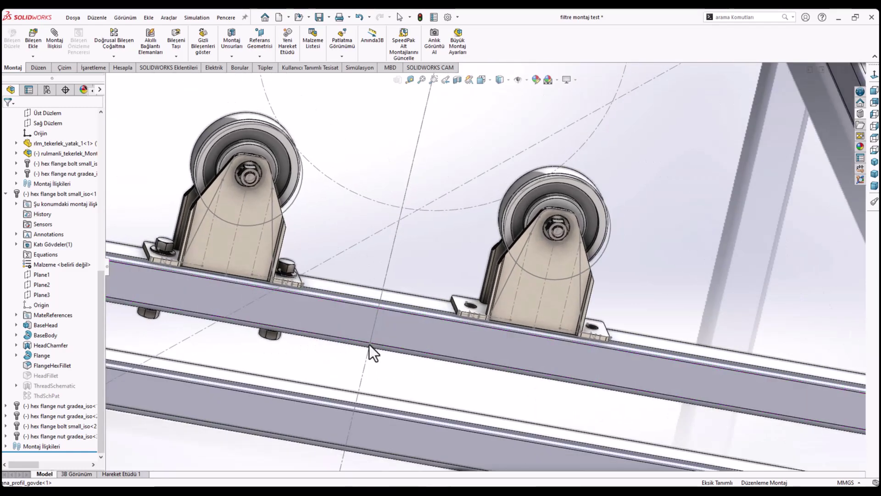
{"action": "mouse_move", "coordinate": [489, 320]}
{"action": "middle_mouse_down"}
{"action": "mouse_move", "coordinate": [483, 344]}
{"action": "mouse_move", "coordinate": [484, 297]}
{"action": "middle_mouse_up"}
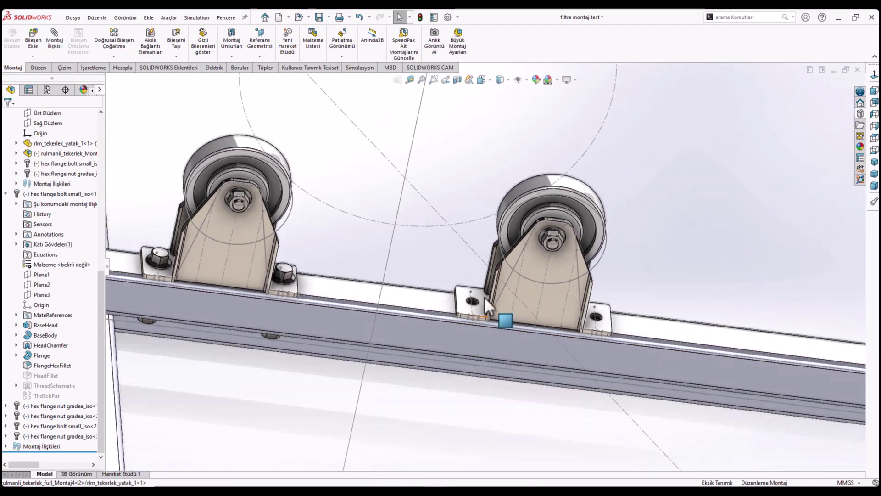
- Copy flange bolts into both holes of the second caster bracket, undoing one misplaced copy
{"action": "scroll", "coordinate": [484, 297], "scroll_direction": "down", "scroll_amount": 3}
{"action": "scroll", "coordinate": [466, 308], "scroll_direction": "up", "scroll_amount": 4}
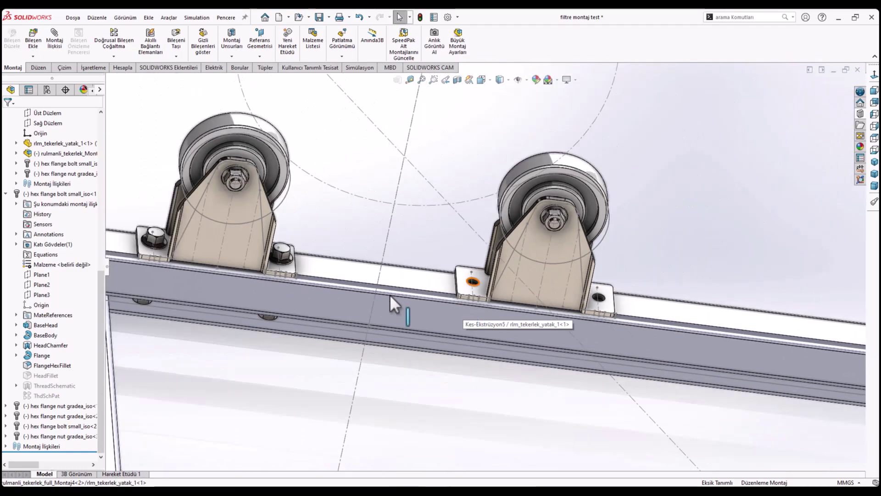
{"action": "mouse_move", "coordinate": [309, 276]}
{"action": "middle_mouse_down"}
{"action": "mouse_move", "coordinate": [455, 312]}
{"action": "mouse_move", "coordinate": [352, 274]}
{"action": "middle_mouse_up"}
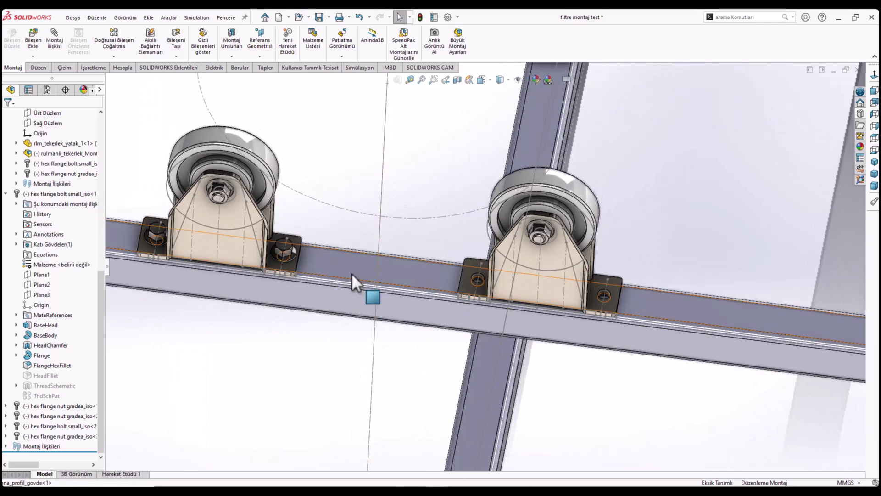
{"action": "scroll", "coordinate": [351, 274], "scroll_direction": "down", "scroll_amount": 2}
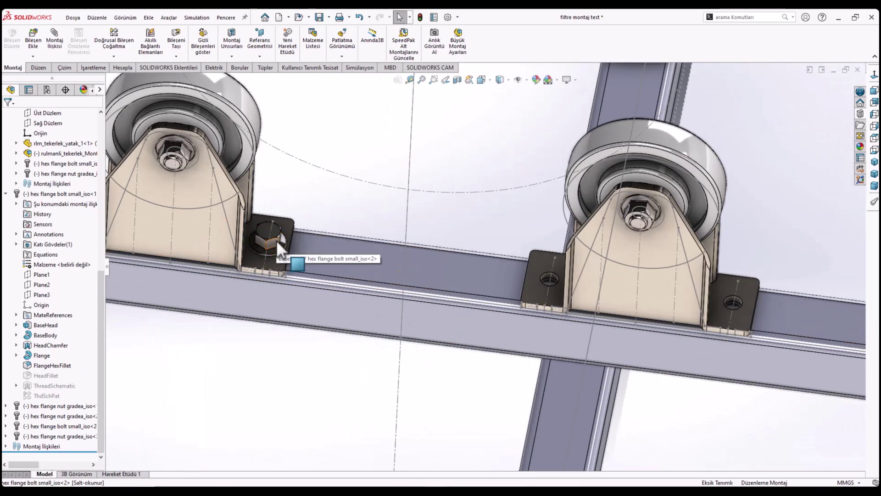
{"action": "left_click_drag", "start_coordinate": [277, 242], "coordinate": [554, 286], "text": "ctrl"}
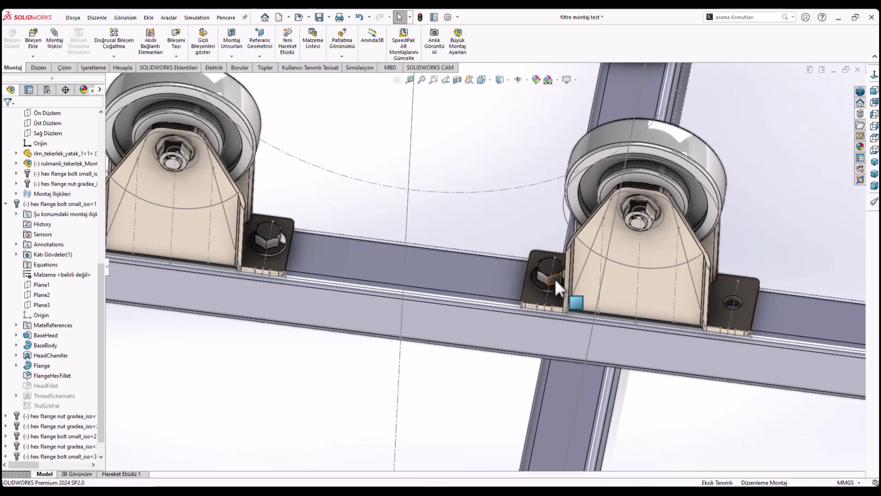
{"action": "left_click_drag", "start_coordinate": [555, 279], "coordinate": [730, 307], "text": "ctrl"}
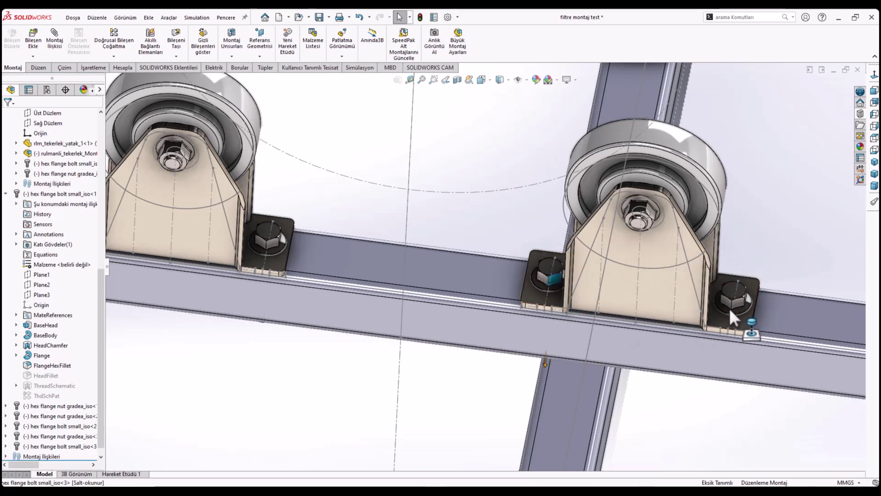
{"action": "middle_click_drag", "start_coordinate": [728, 311], "coordinate": [707, 315]}
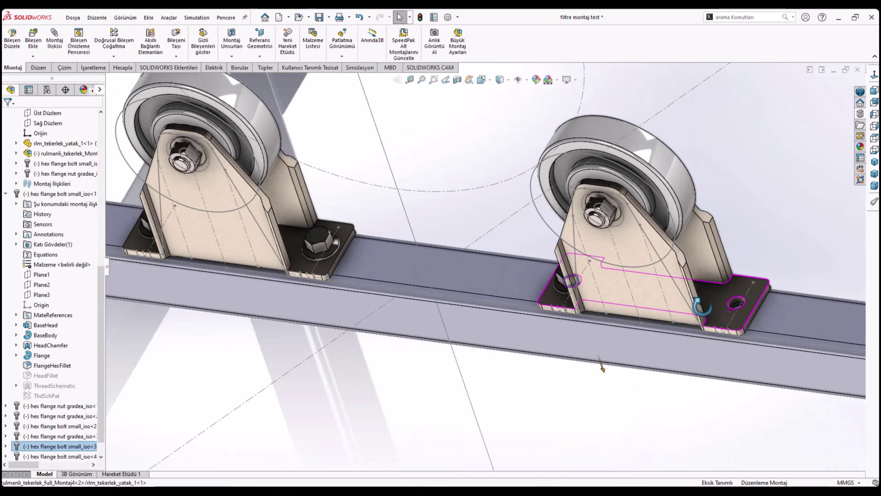
{"action": "key", "text": "ctrl+z"}
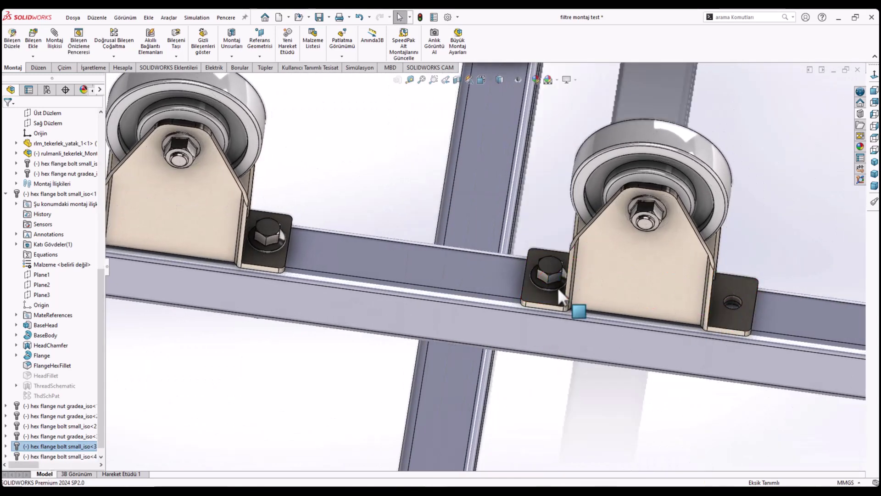
{"action": "mouse_move", "coordinate": [547, 279]}
{"action": "left_mouse_down", "text": "ctrl"}
{"action": "mouse_move", "coordinate": [734, 308]}
{"action": "mouse_move", "coordinate": [728, 309]}
{"action": "left_mouse_up", "text": "ctrl"}
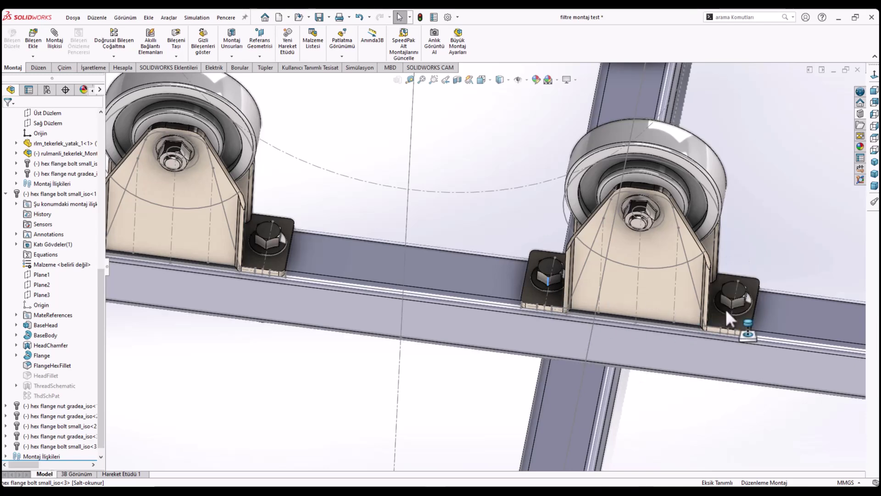
- Copy flange nuts onto both bolt ends beneath the rail
{"action": "mouse_move", "coordinate": [737, 316]}
{"action": "middle_mouse_down"}
{"action": "mouse_move", "coordinate": [724, 252]}
{"action": "mouse_move", "coordinate": [735, 203]}
{"action": "mouse_move", "coordinate": [676, 298]}
{"action": "mouse_move", "coordinate": [691, 254]}
{"action": "middle_mouse_up"}
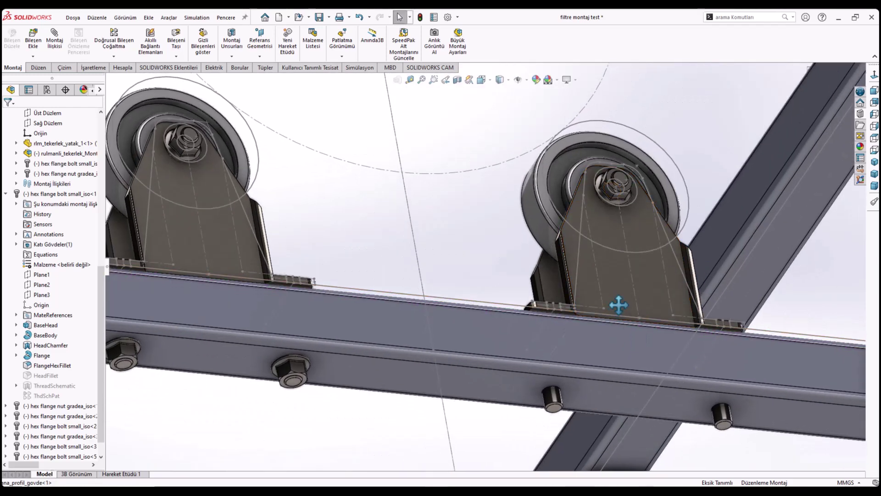
{"action": "middle_click_drag", "start_coordinate": [620, 305], "coordinate": [582, 217], "text": "ctrl"}
{"action": "mouse_move", "coordinate": [281, 241]}
{"action": "left_mouse_down", "text": "ctrl"}
{"action": "mouse_move", "coordinate": [540, 281]}
{"action": "mouse_move", "coordinate": [544, 270]}
{"action": "left_mouse_up", "text": "ctrl"}
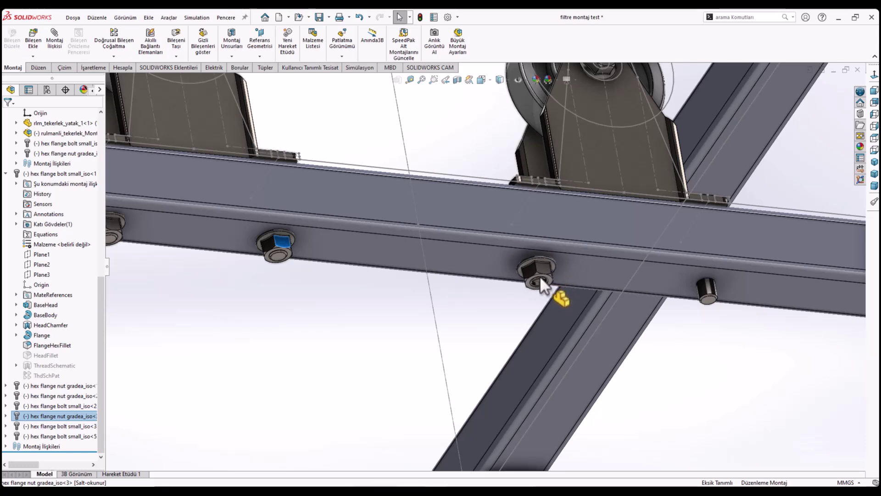
{"action": "mouse_move", "coordinate": [543, 268]}
{"action": "left_mouse_down", "text": "ctrl"}
{"action": "mouse_move", "coordinate": [537, 283]}
{"action": "mouse_move", "coordinate": [535, 260]}
{"action": "left_mouse_up", "text": "ctrl"}
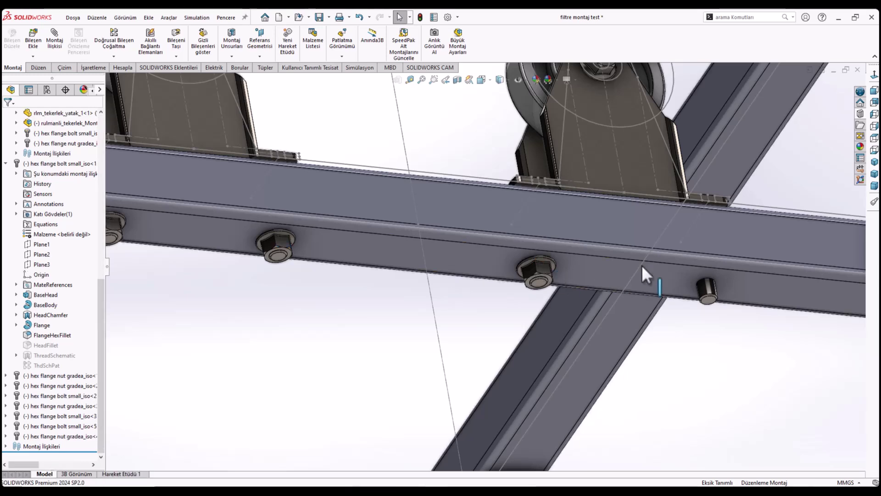
{"action": "scroll", "coordinate": [642, 271], "scroll_direction": "down", "scroll_amount": 2}
{"action": "scroll", "coordinate": [642, 276], "scroll_direction": "down", "scroll_amount": 2}
{"action": "mouse_move", "coordinate": [441, 264]}
{"action": "left_mouse_down", "text": "ctrl"}
{"action": "mouse_move", "coordinate": [734, 302]}
{"action": "mouse_move", "coordinate": [735, 292]}
{"action": "mouse_move", "coordinate": [746, 292]}
{"action": "left_mouse_up", "text": "ctrl"}
{"action": "scroll", "coordinate": [702, 290], "scroll_direction": "up", "scroll_amount": 3}
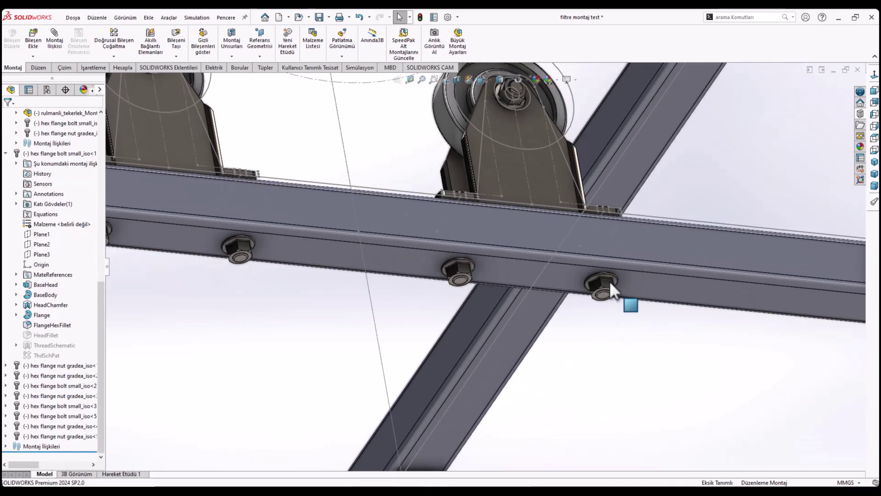
{"action": "scroll", "coordinate": [609, 280], "scroll_direction": "up", "scroll_amount": 2}
{"action": "mouse_move", "coordinate": [609, 281]}
{"action": "middle_mouse_down"}
{"action": "mouse_move", "coordinate": [572, 345]}
{"action": "mouse_move", "coordinate": [556, 234]}
{"action": "mouse_move", "coordinate": [478, 301]}
{"action": "mouse_move", "coordinate": [487, 327]}
{"action": "middle_mouse_up"}
{"action": "scroll", "coordinate": [532, 253], "scroll_direction": "up", "scroll_amount": 3}
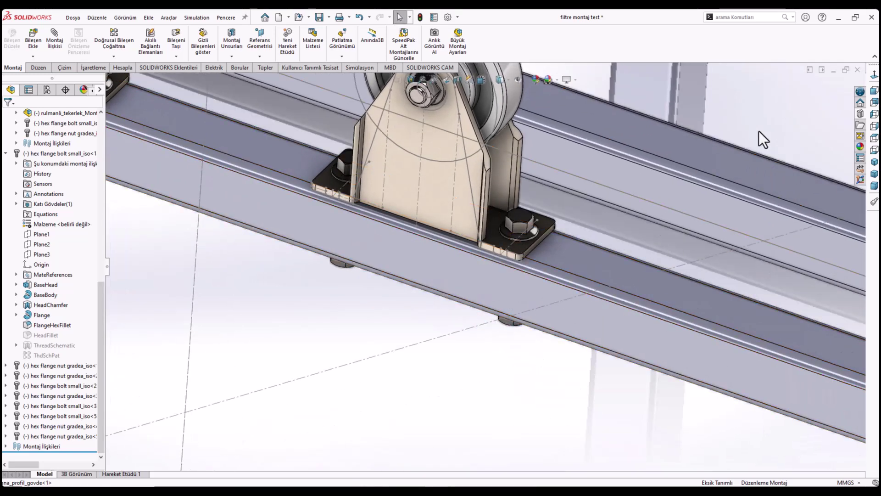
{"action": "left_click", "coordinate": [318, 17]}
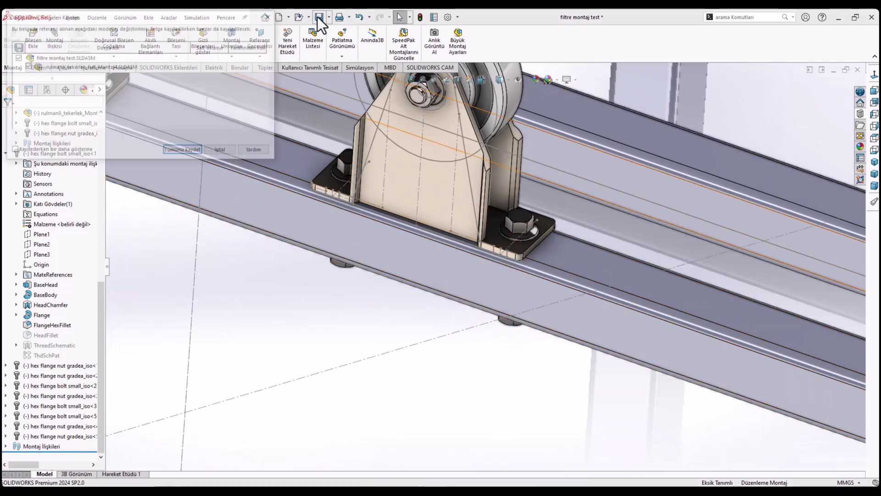
{"action": "left_click", "coordinate": [189, 150]}
{"action": "scroll", "coordinate": [516, 296], "scroll_direction": "up", "scroll_amount": 3}
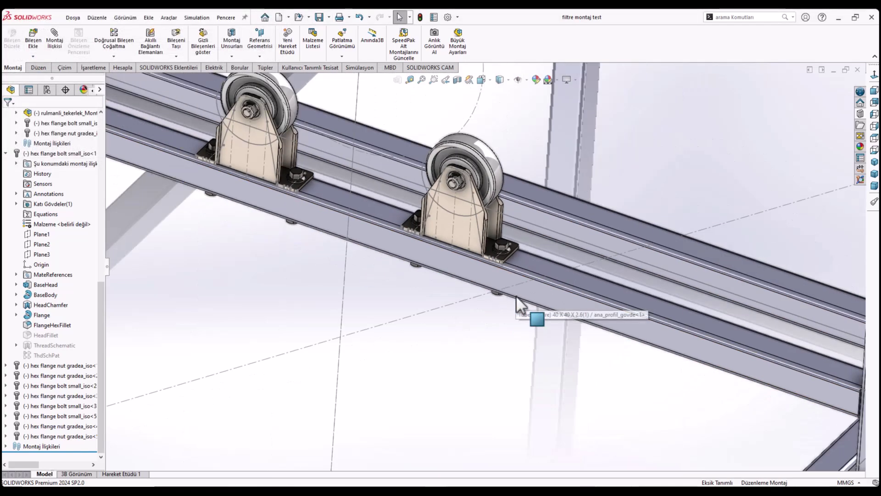
{"action": "scroll", "coordinate": [516, 295], "scroll_direction": "up", "scroll_amount": 3}
{"action": "middle_click_drag", "start_coordinate": [460, 244], "coordinate": [621, 348]}
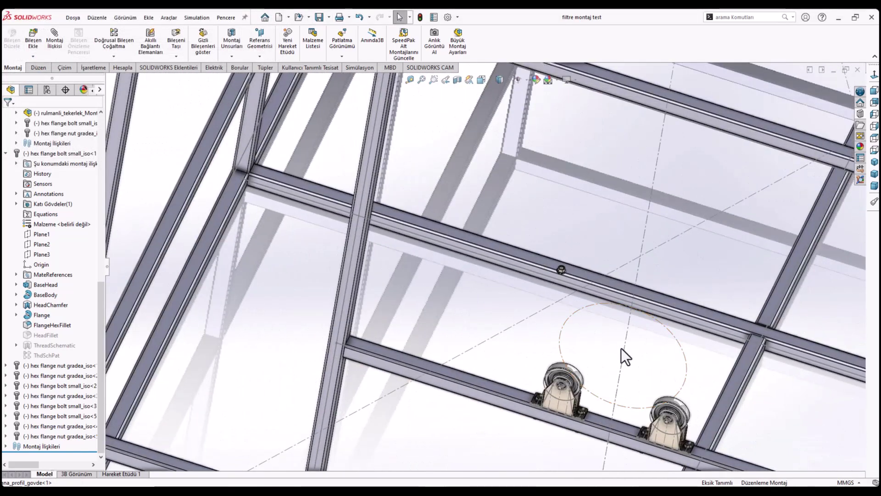
{"action": "scroll", "coordinate": [523, 229], "scroll_direction": "down", "scroll_amount": 3}
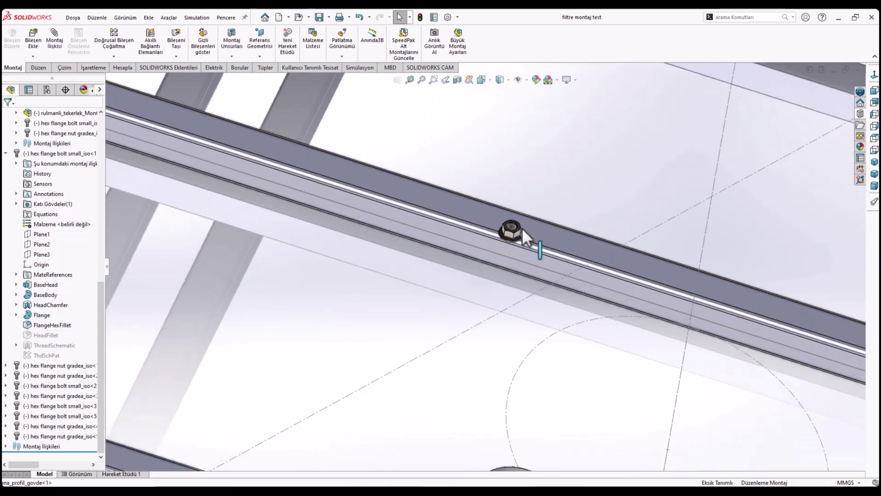
{"action": "scroll", "coordinate": [523, 228], "scroll_direction": "down", "scroll_amount": 2}
{"action": "left_click", "coordinate": [502, 245]}
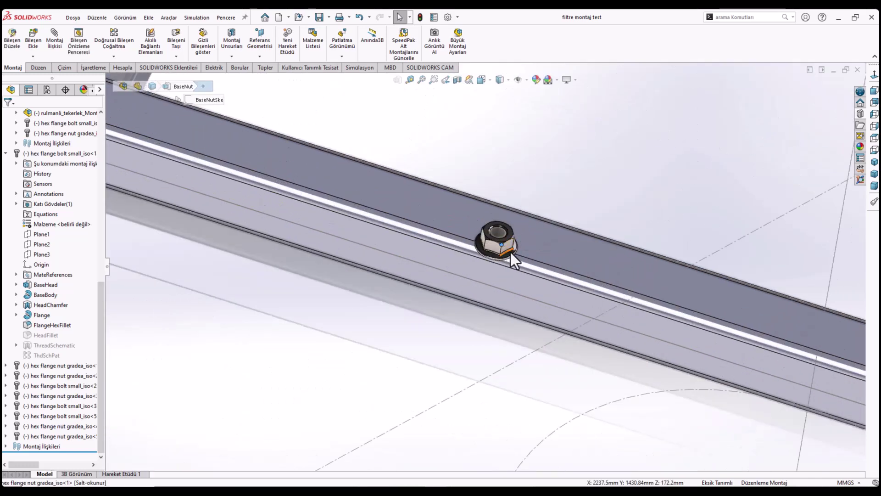
{"action": "right_click", "coordinate": [510, 248]}
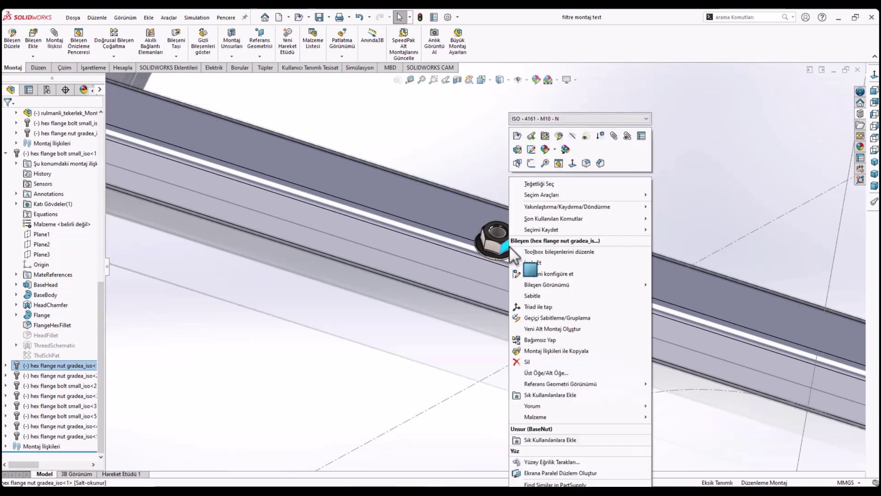
{"action": "left_click", "coordinate": [529, 361]}
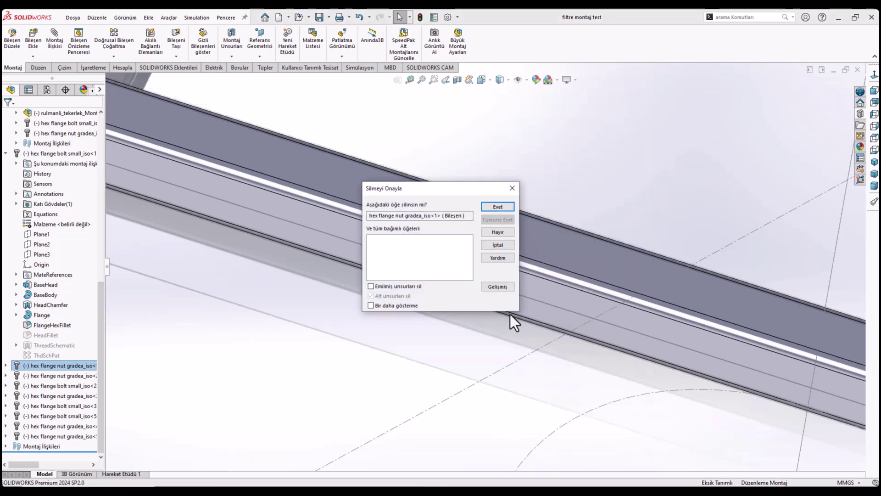
{"action": "left_click", "coordinate": [498, 208]}
{"action": "scroll", "coordinate": [507, 209], "scroll_direction": "up", "scroll_amount": 3}
{"action": "scroll", "coordinate": [523, 266], "scroll_direction": "up", "scroll_amount": 4}
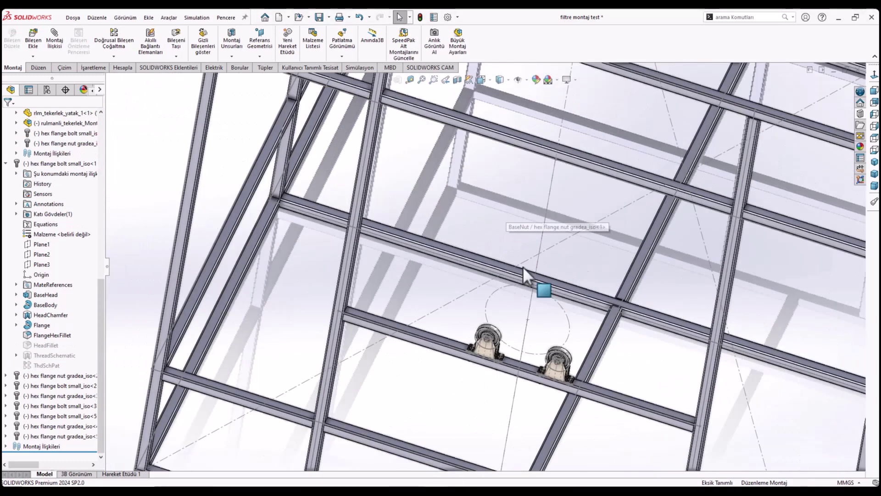
{"action": "left_click", "coordinate": [874, 163]}
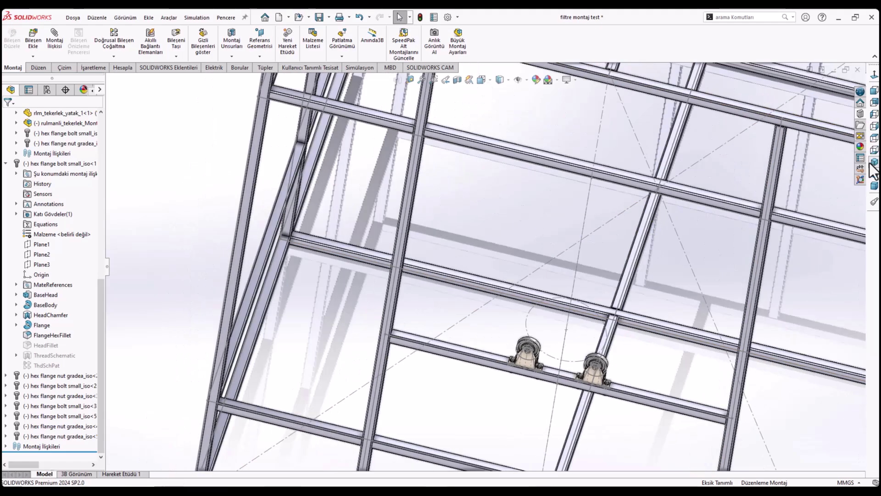
{"action": "scroll", "coordinate": [592, 344], "scroll_direction": "down", "scroll_amount": 5}
{"action": "scroll", "coordinate": [561, 311], "scroll_direction": "down", "scroll_amount": 2}
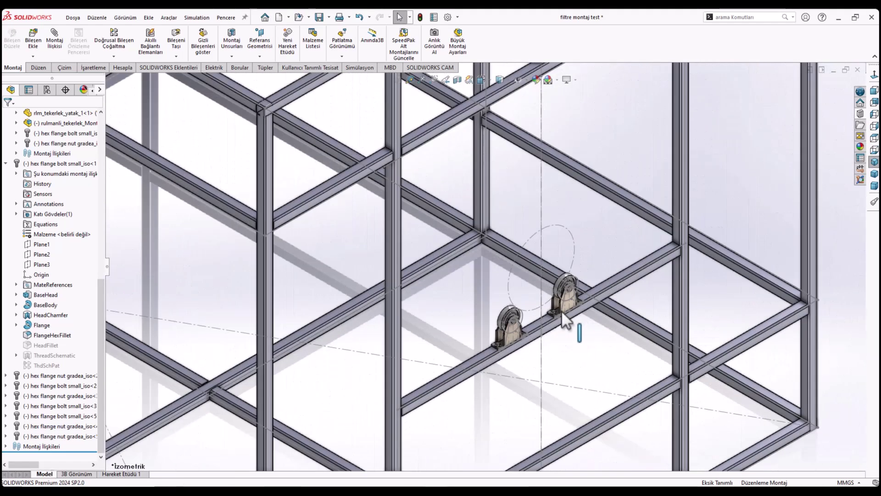
{"action": "scroll", "coordinate": [524, 319], "scroll_direction": "down", "scroll_amount": 4}
{"action": "scroll", "coordinate": [524, 318], "scroll_direction": "down", "scroll_amount": 2}
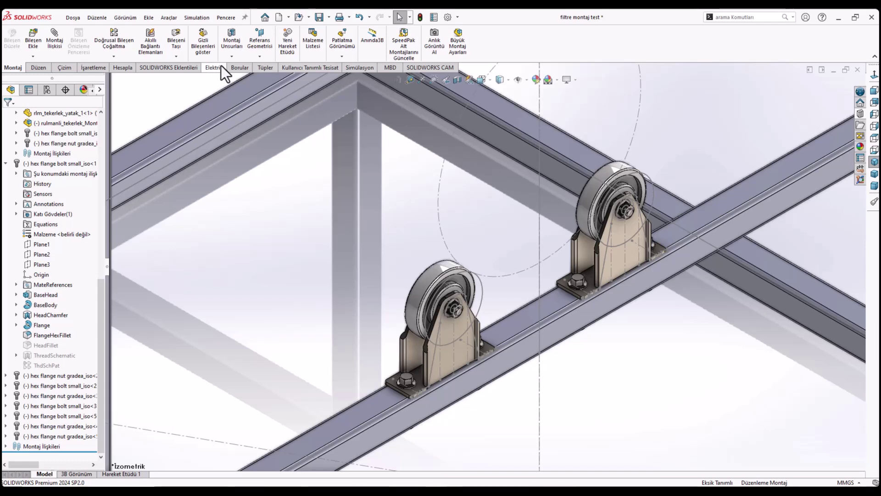
- Start Insert Component and browse the HAVALANDIRMA FİLTRESİ folders for a part file
{"action": "left_click", "coordinate": [34, 47]}
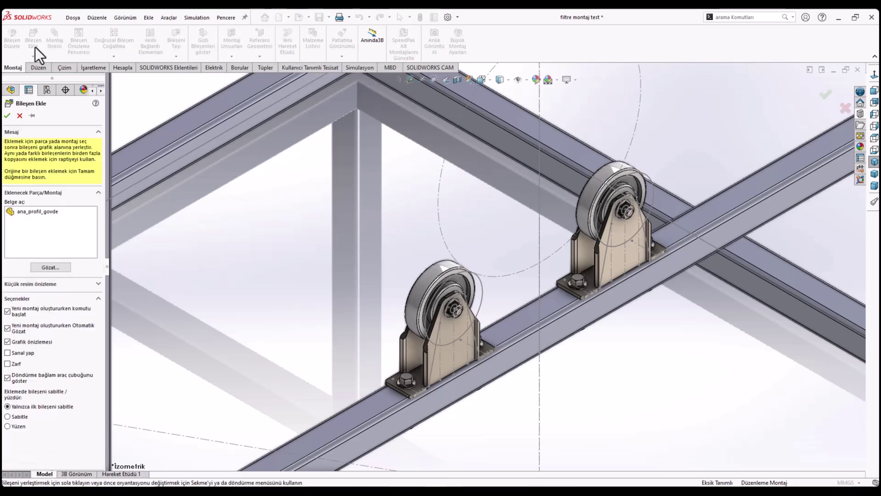
{"action": "left_click", "coordinate": [51, 268]}
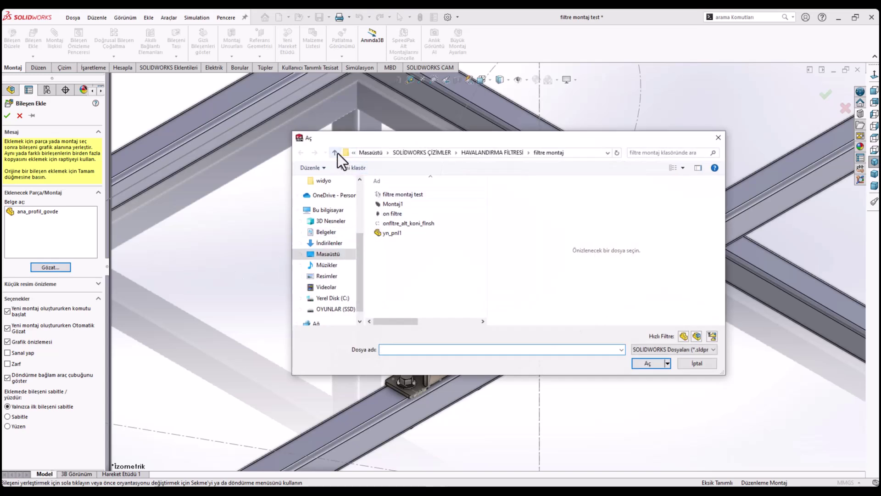
{"action": "left_click", "coordinate": [335, 153]}
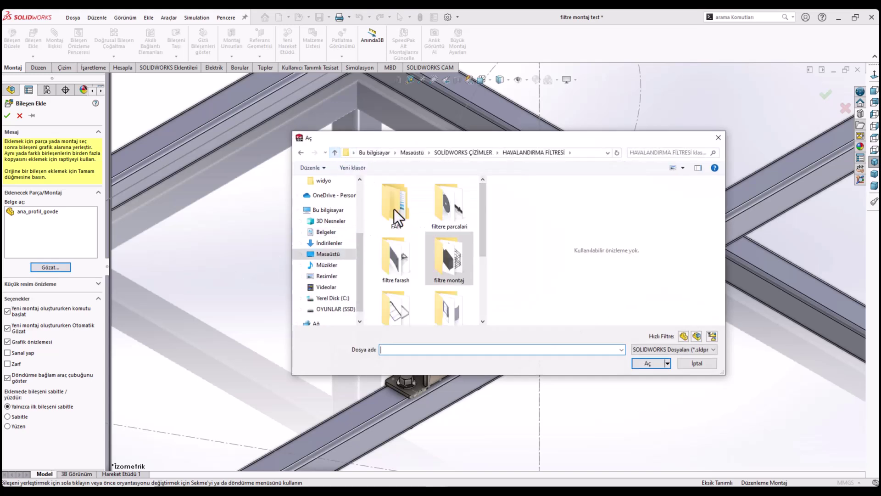
{"action": "scroll", "coordinate": [433, 273], "scroll_direction": "down", "scroll_amount": 1}
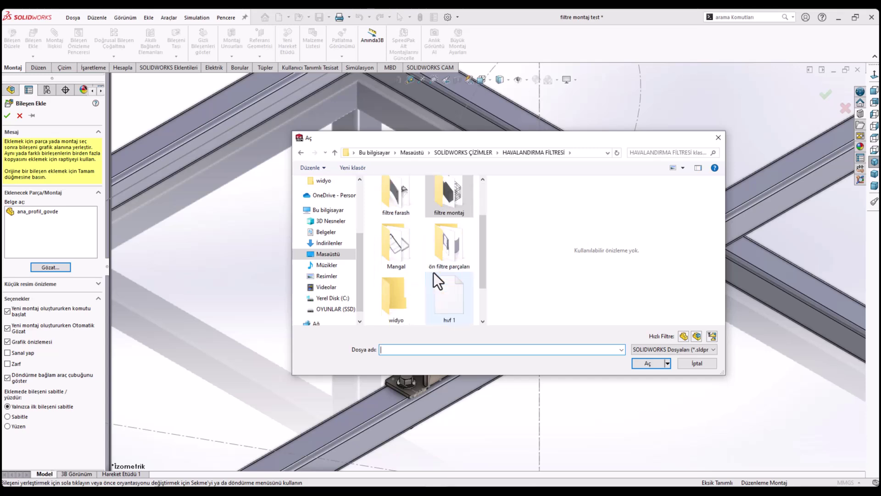
{"action": "double_click", "coordinate": [445, 242]}
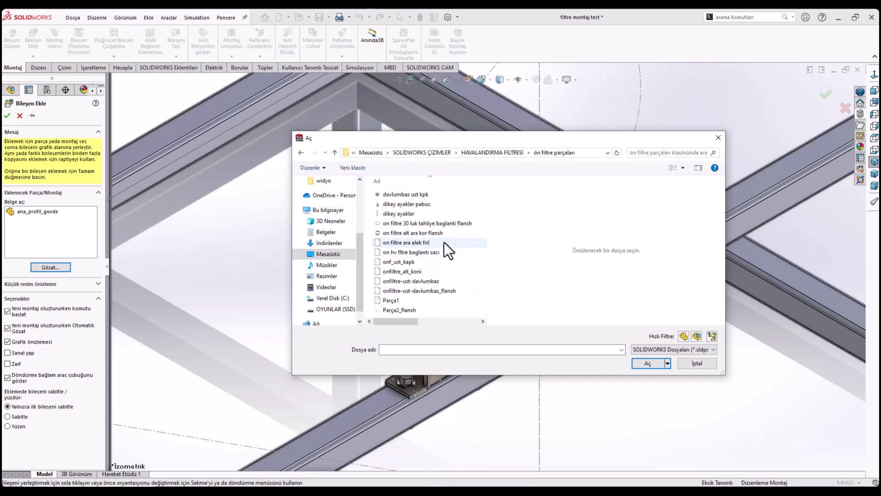
{"action": "left_click", "coordinate": [335, 153]}
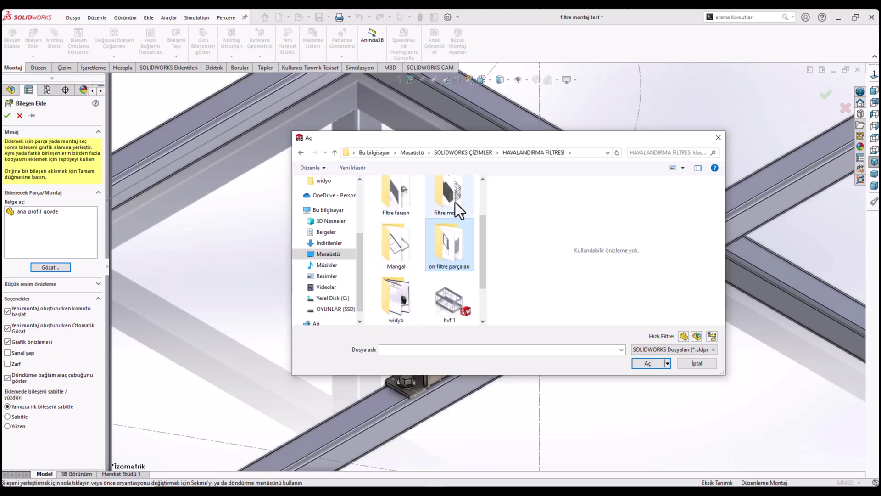
- Open the vakum borusu part from the filtere parcalari folder for insertion
{"action": "scroll", "coordinate": [417, 275], "scroll_direction": "down", "scroll_amount": 1}
{"action": "scroll", "coordinate": [419, 270], "scroll_direction": "up", "scroll_amount": 2}
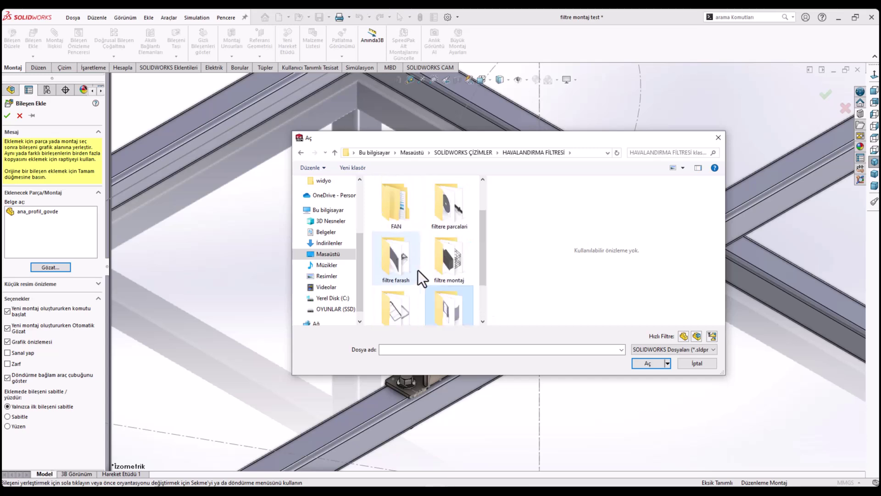
{"action": "scroll", "coordinate": [418, 270], "scroll_direction": "down", "scroll_amount": 1}
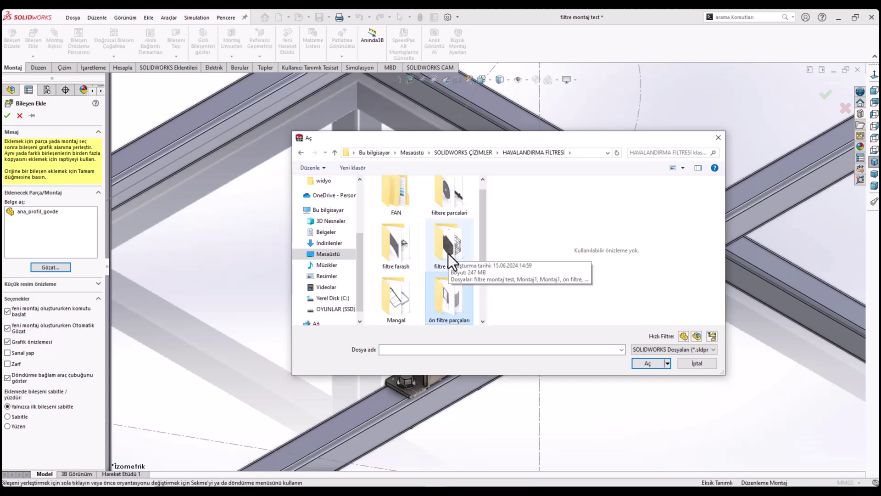
{"action": "double_click", "coordinate": [448, 207]}
{"action": "scroll", "coordinate": [408, 270], "scroll_direction": "down", "scroll_amount": 2}
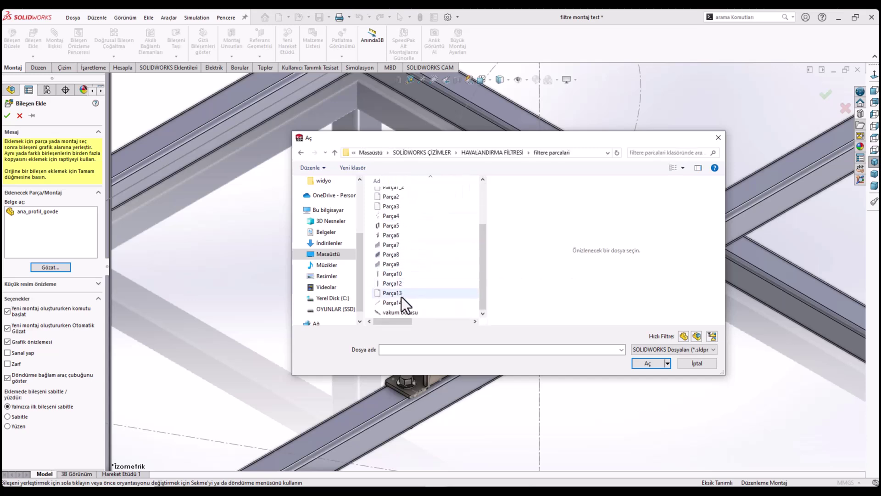
{"action": "left_click", "coordinate": [400, 311]}
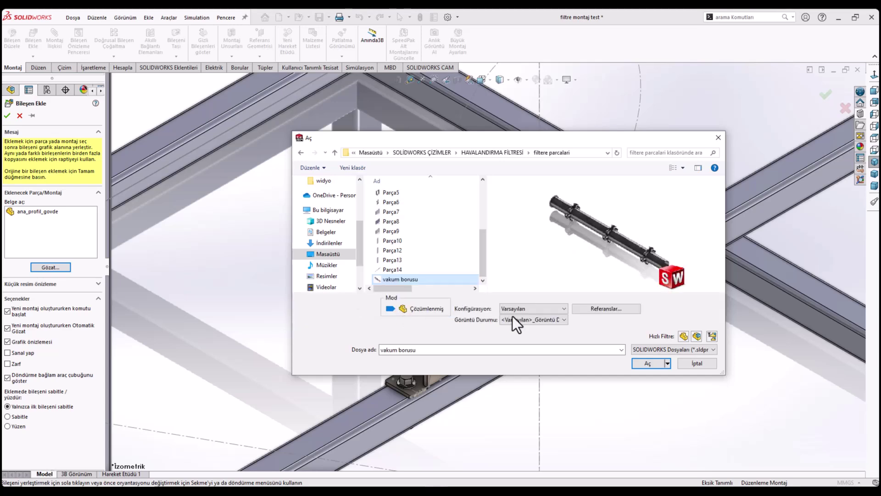
{"action": "left_click", "coordinate": [648, 364]}
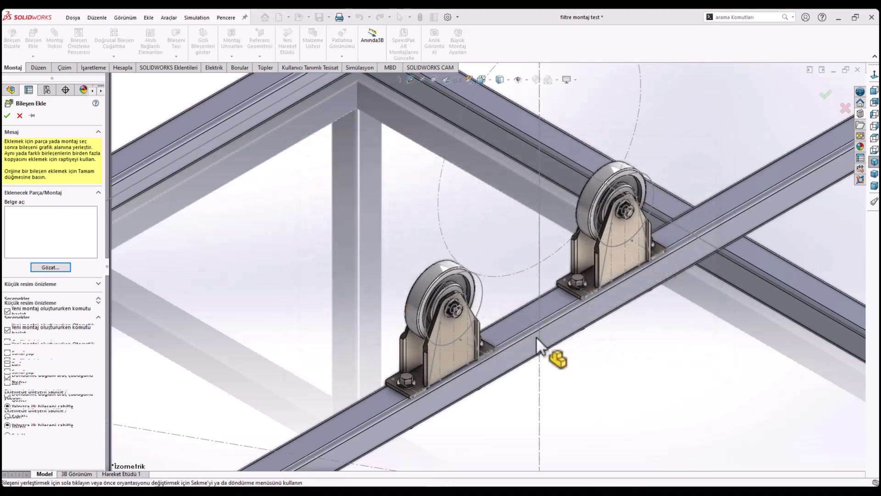
- Place the vakum borusu pipe in the assembly graphics area
{"action": "scroll", "coordinate": [305, 156], "scroll_direction": "down", "scroll_amount": 2}
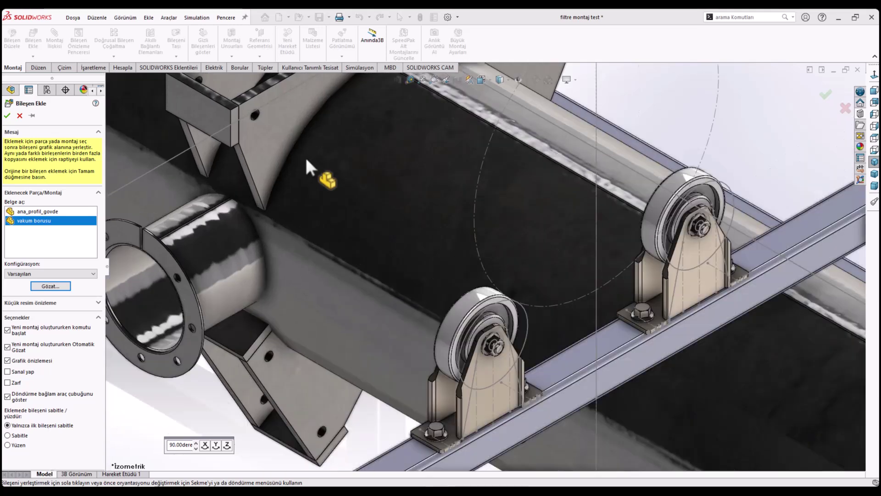
{"action": "left_click", "coordinate": [360, 255]}
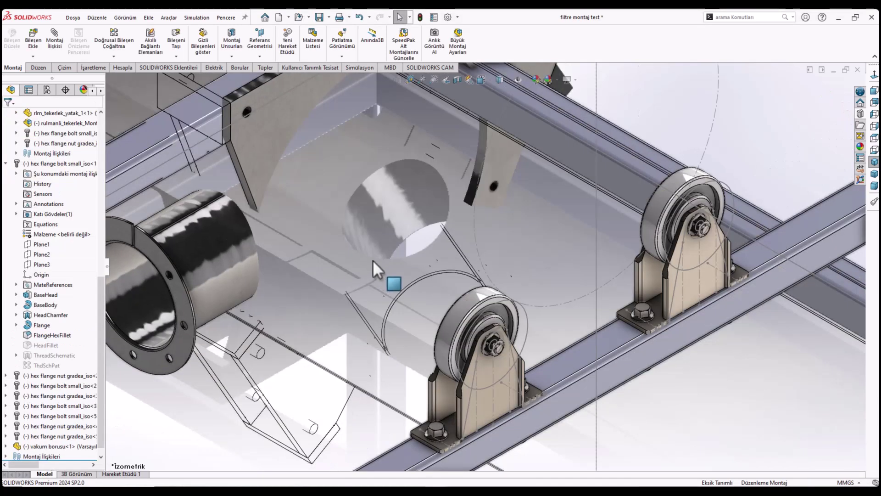
{"action": "scroll", "coordinate": [379, 288], "scroll_direction": "up", "scroll_amount": 3}
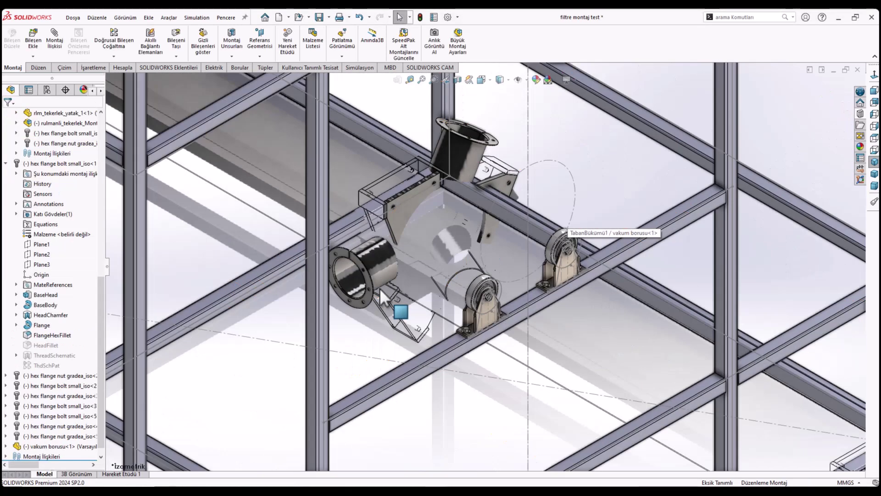
{"action": "scroll", "coordinate": [510, 319], "scroll_direction": "up", "scroll_amount": 1}
{"action": "scroll", "coordinate": [509, 319], "scroll_direction": "down", "scroll_amount": 2}
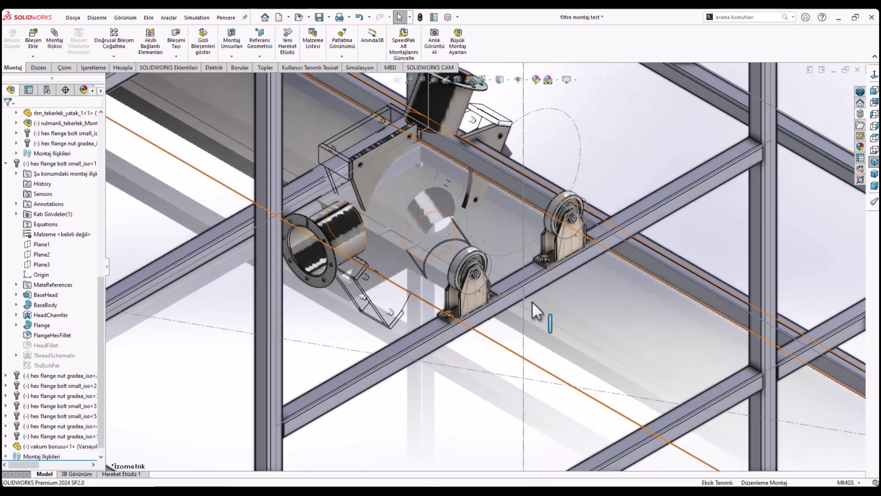
- Start a mate on the pipe, picking its cylindrical face first
{"action": "left_click", "coordinate": [554, 311]}
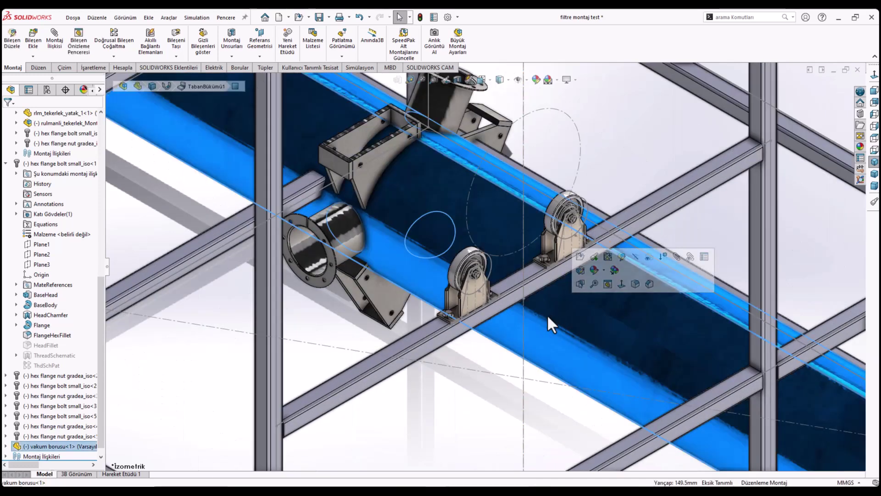
{"action": "left_click", "coordinate": [63, 41]}
{"action": "left_click", "coordinate": [580, 152]}
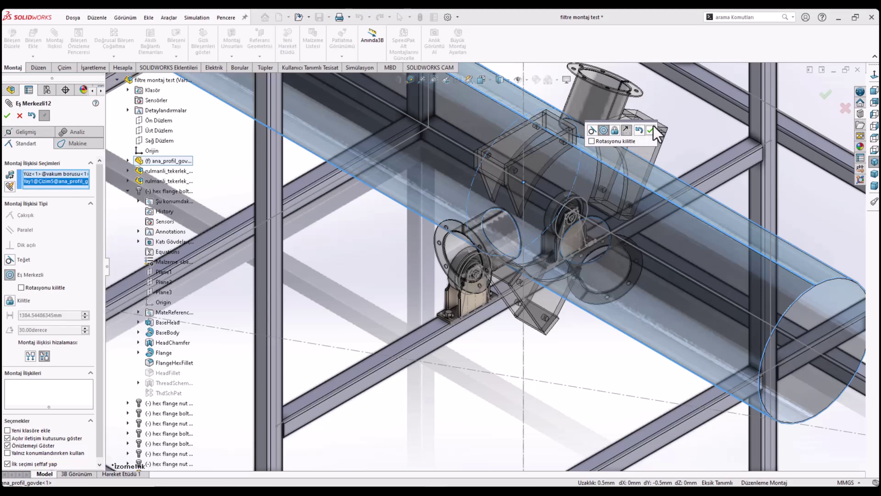
- Make the pipe concentric with arc Yay1, slide it onto the rollers, and close Mate
{"action": "left_click", "coordinate": [651, 130]}
{"action": "left_click_drag", "start_coordinate": [712, 320], "coordinate": [513, 269]}
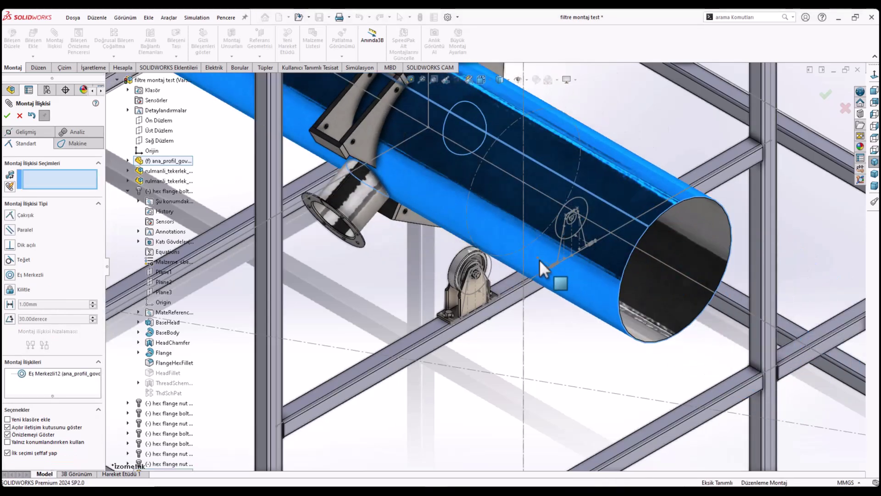
{"action": "mouse_move", "coordinate": [506, 288]}
{"action": "middle_mouse_down"}
{"action": "mouse_move", "coordinate": [473, 208]}
{"action": "mouse_move", "coordinate": [490, 239]}
{"action": "middle_mouse_up"}
{"action": "scroll", "coordinate": [491, 239], "scroll_direction": "up", "scroll_amount": 5}
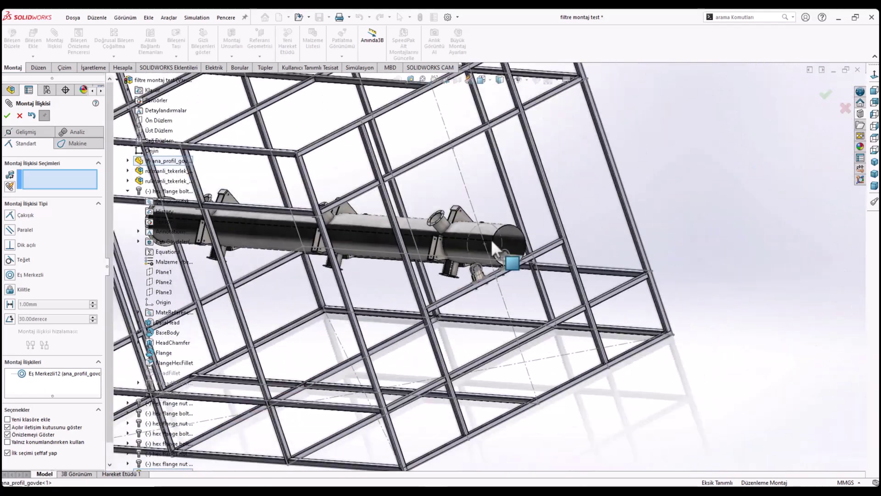
{"action": "scroll", "coordinate": [481, 217], "scroll_direction": "down", "scroll_amount": 2}
{"action": "scroll", "coordinate": [477, 244], "scroll_direction": "down", "scroll_amount": 1}
{"action": "scroll", "coordinate": [466, 264], "scroll_direction": "down", "scroll_amount": 1}
{"action": "scroll", "coordinate": [466, 265], "scroll_direction": "down", "scroll_amount": 2}
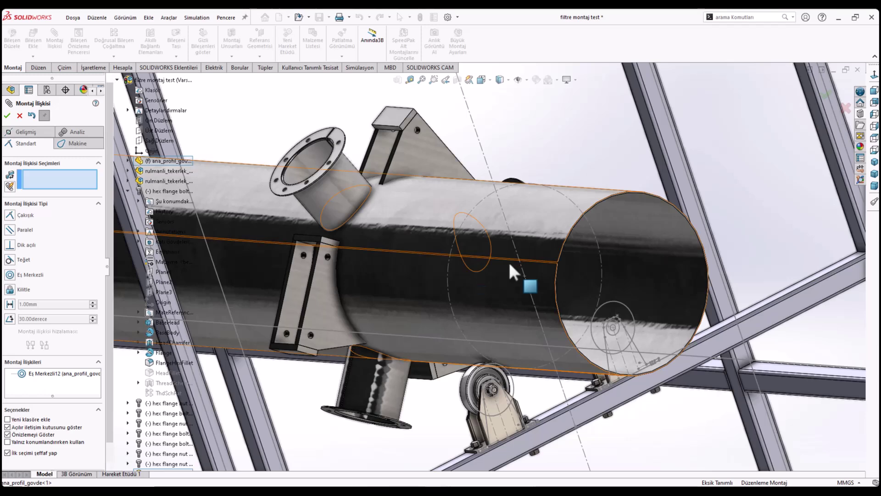
{"action": "left_click", "coordinate": [826, 93]}
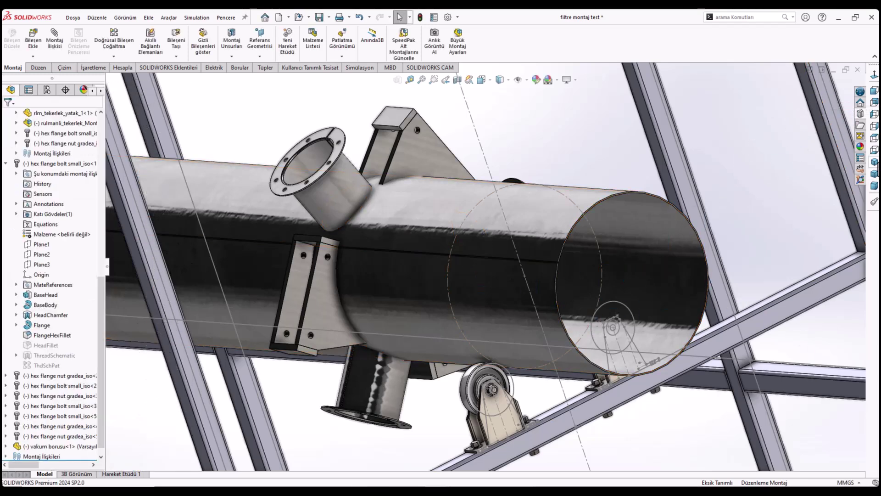
- In isometric view, slide the vakum borusu pipe along its axis through the frame
{"action": "left_click", "coordinate": [875, 163]}
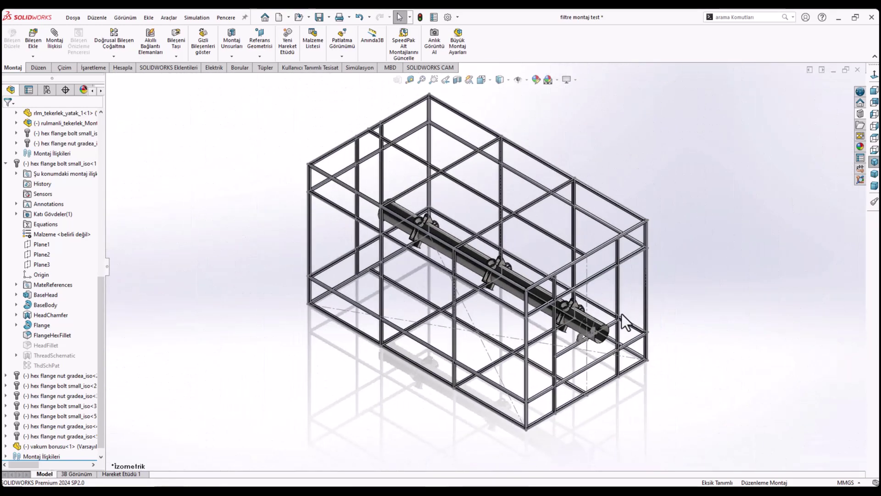
{"action": "scroll", "coordinate": [534, 349], "scroll_direction": "down", "scroll_amount": 3}
{"action": "scroll", "coordinate": [506, 331], "scroll_direction": "down", "scroll_amount": 3}
{"action": "scroll", "coordinate": [513, 315], "scroll_direction": "down", "scroll_amount": 3}
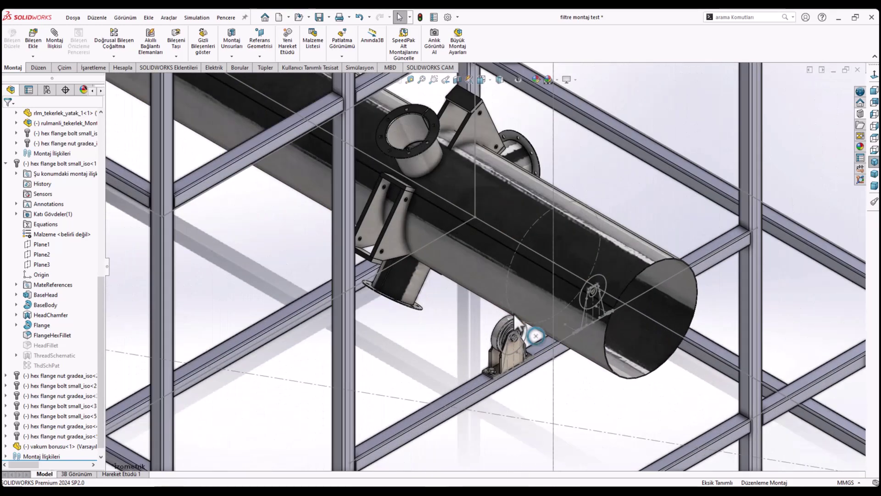
{"action": "left_click", "coordinate": [523, 205]}
{"action": "scroll", "coordinate": [498, 233], "scroll_direction": "down", "scroll_amount": 2}
{"action": "left_click_drag", "start_coordinate": [499, 237], "coordinate": [531, 243]}
{"action": "key", "text": "Escape"}
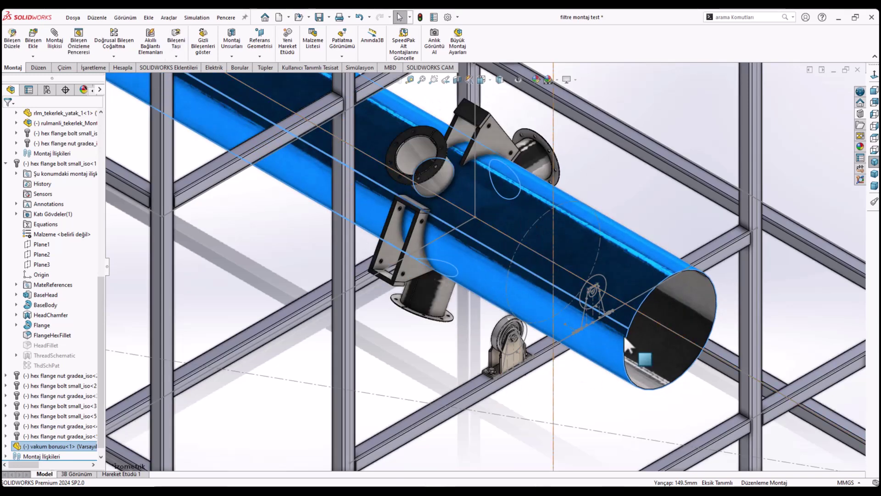
{"action": "left_click", "coordinate": [801, 289]}
- Orbit to trimetric view and pan to frame the pipe end
{"action": "mouse_move", "coordinate": [611, 374]}
{"action": "middle_mouse_down"}
{"action": "mouse_move", "coordinate": [525, 318]}
{"action": "mouse_move", "coordinate": [508, 289]}
{"action": "mouse_move", "coordinate": [516, 269]}
{"action": "mouse_move", "coordinate": [561, 305]}
{"action": "middle_mouse_up"}
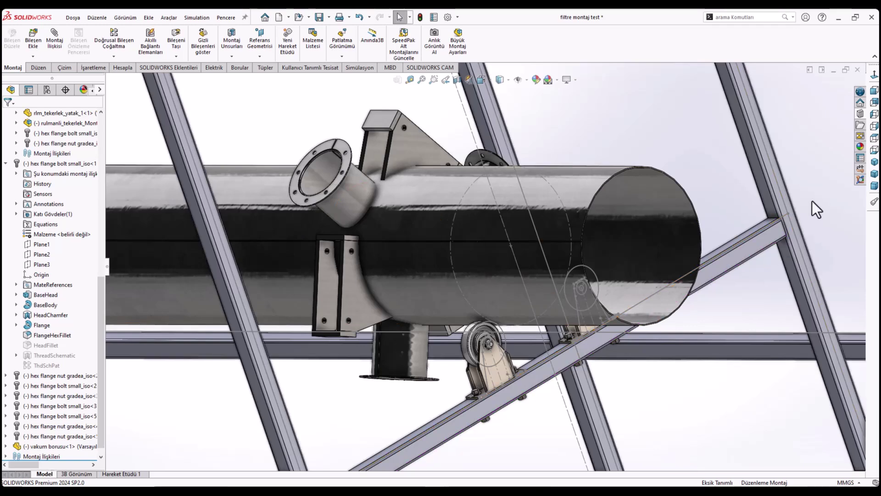
{"action": "left_click", "coordinate": [874, 175]}
{"action": "scroll", "coordinate": [593, 325], "scroll_direction": "down", "scroll_amount": 2}
{"action": "scroll", "coordinate": [593, 326], "scroll_direction": "down", "scroll_amount": 3}
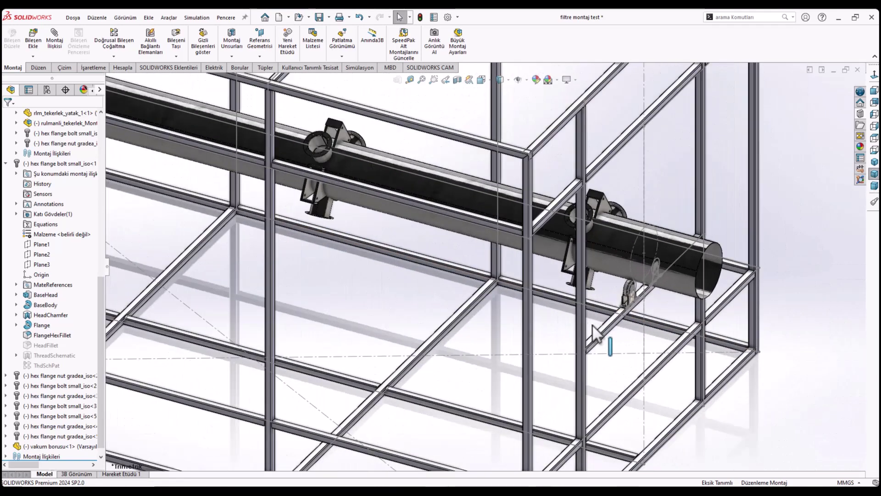
{"action": "scroll", "coordinate": [592, 327], "scroll_direction": "down", "scroll_amount": 2}
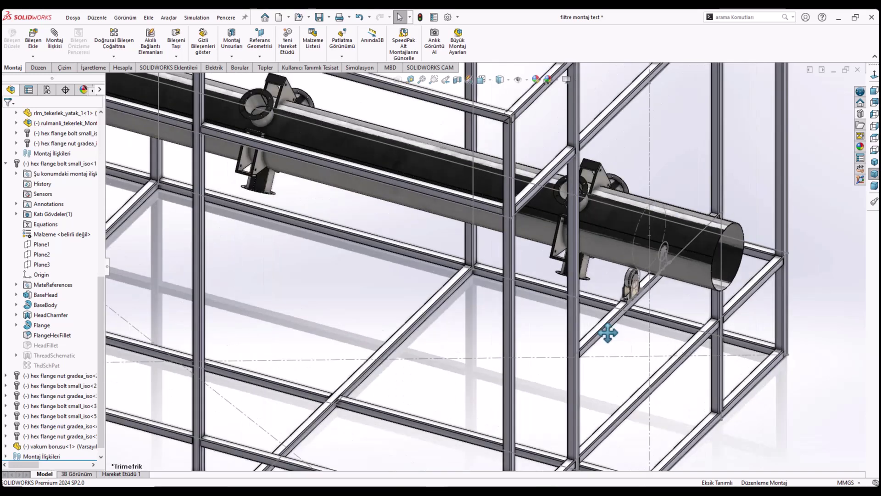
{"action": "middle_click_drag", "start_coordinate": [608, 333], "coordinate": [460, 358], "text": "ctrl"}
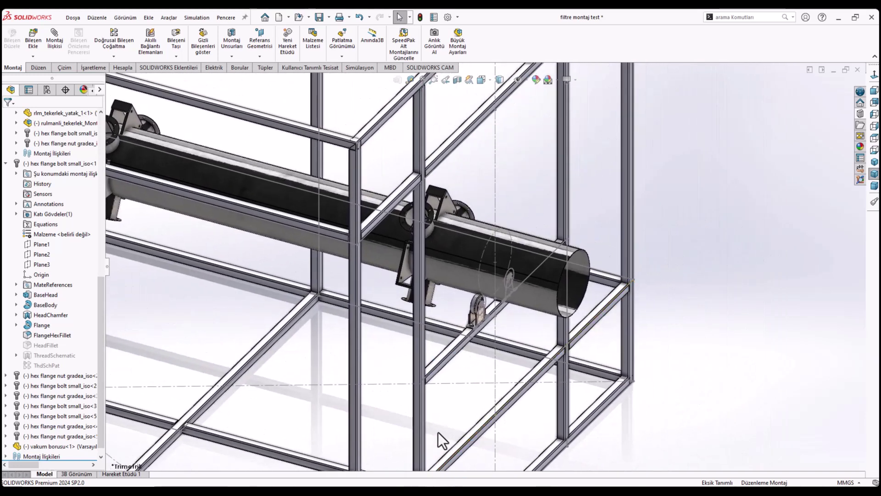